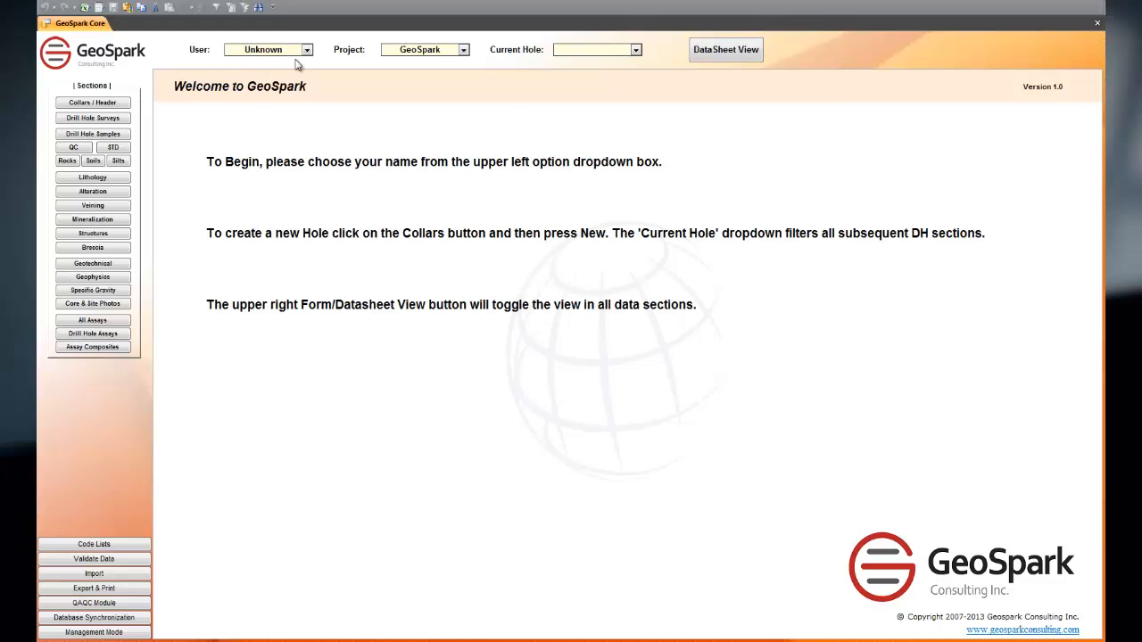
Step: Set the user to J. Rockefeller, the project to GeoSpark and the current hole to GS-13-001
click(306, 51)
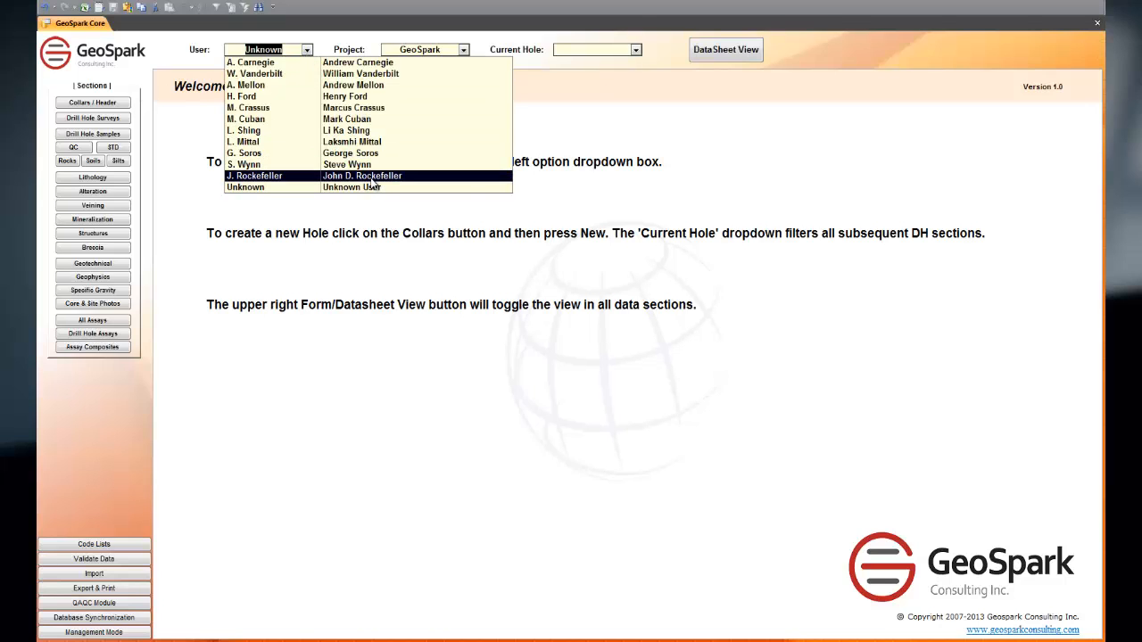
click(374, 179)
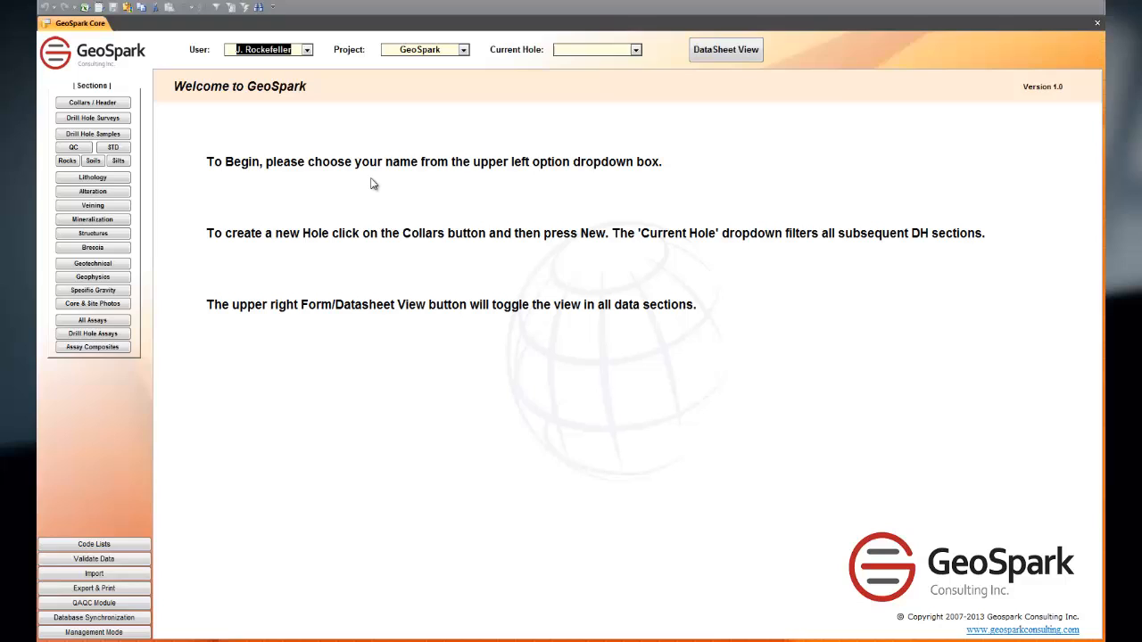
click(464, 50)
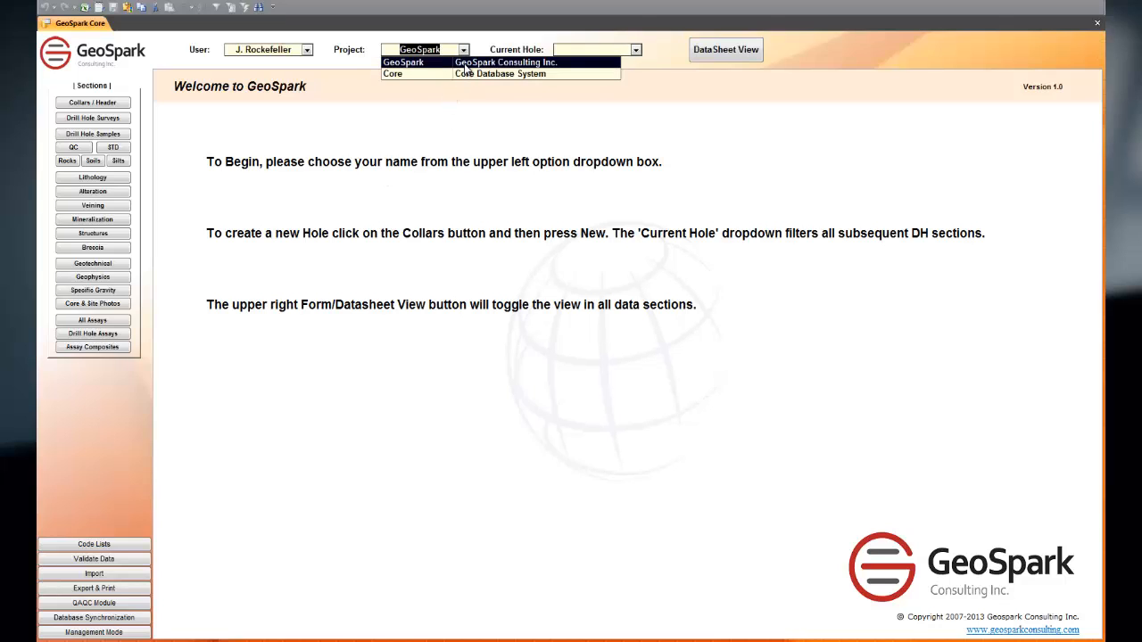
click(465, 63)
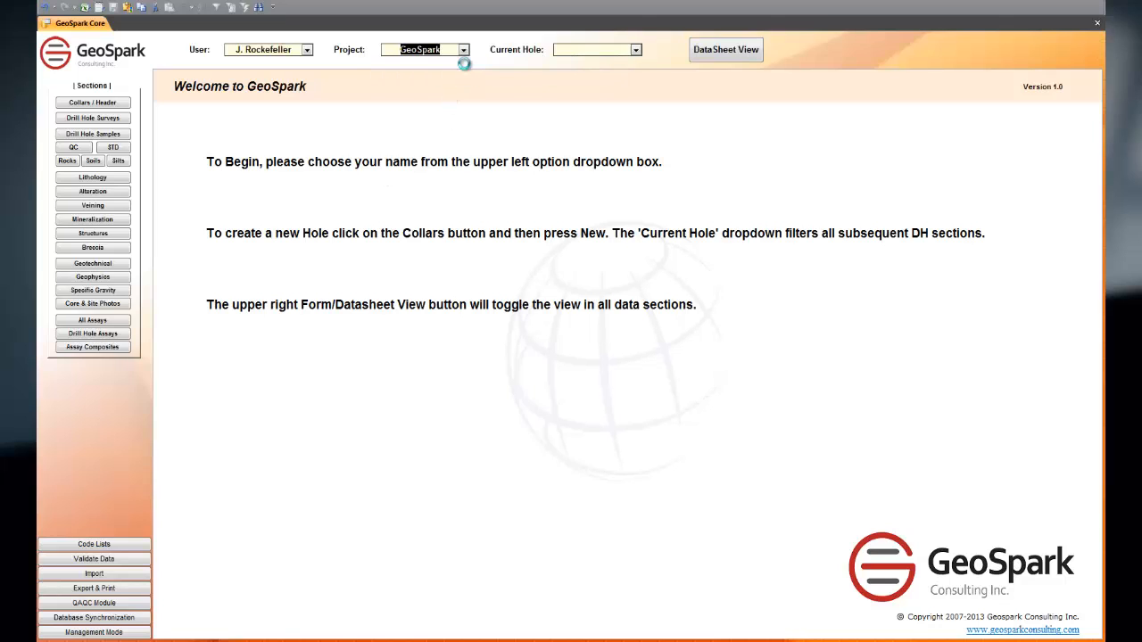
click(636, 51)
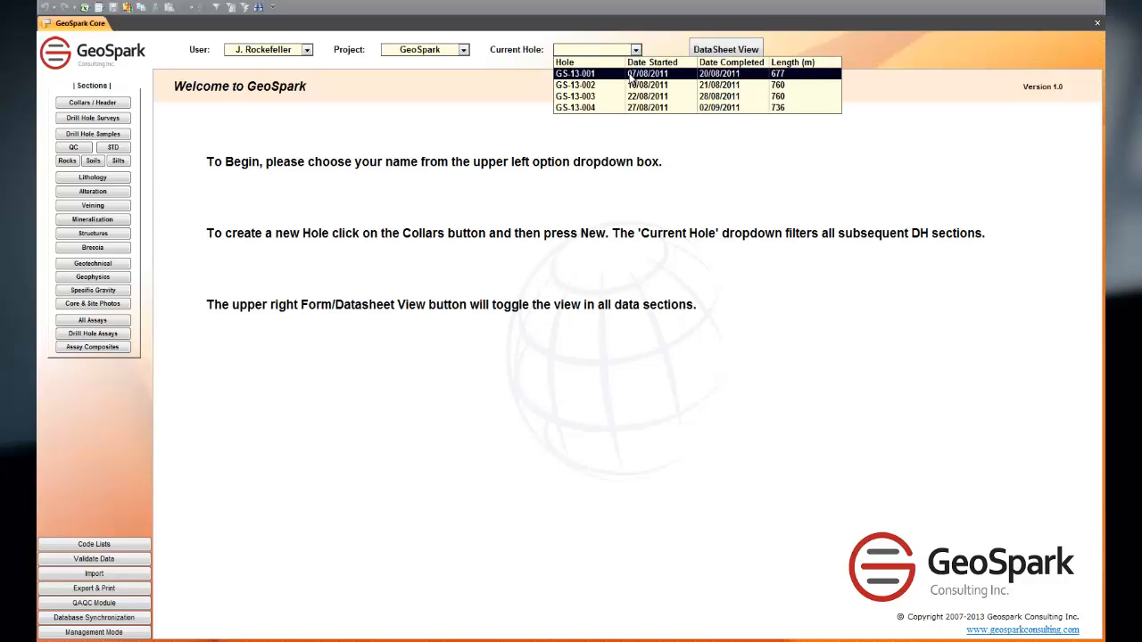
click(631, 77)
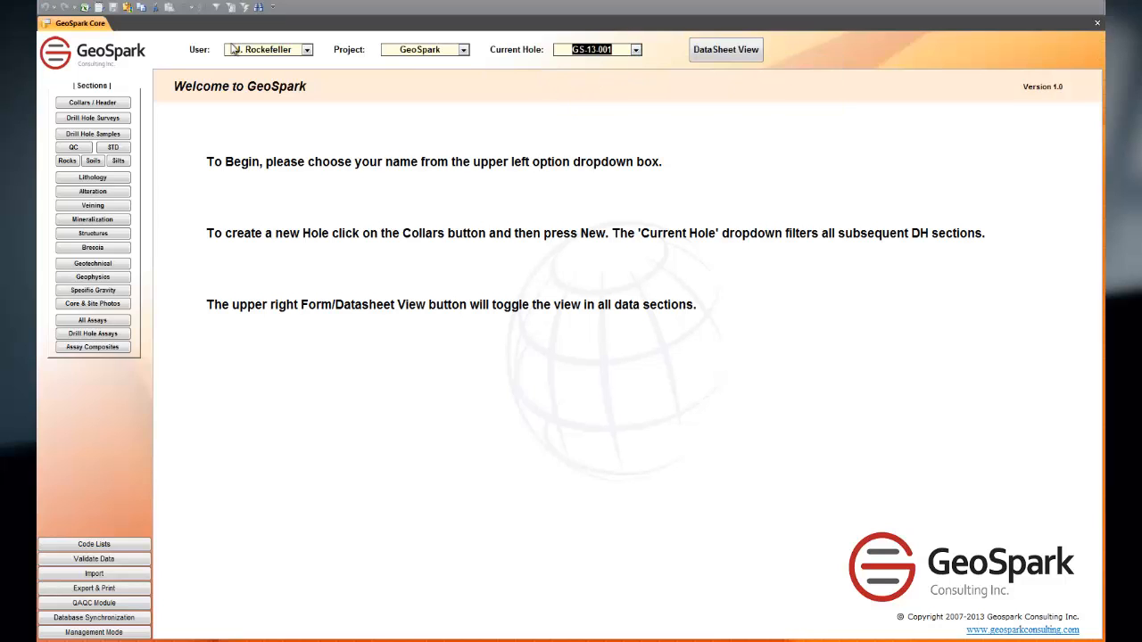
Step: In the hole's collar data, set Survey Type to GPS, Survey By to G. Soros and Drill Completed to 10/08/2011
click(89, 106)
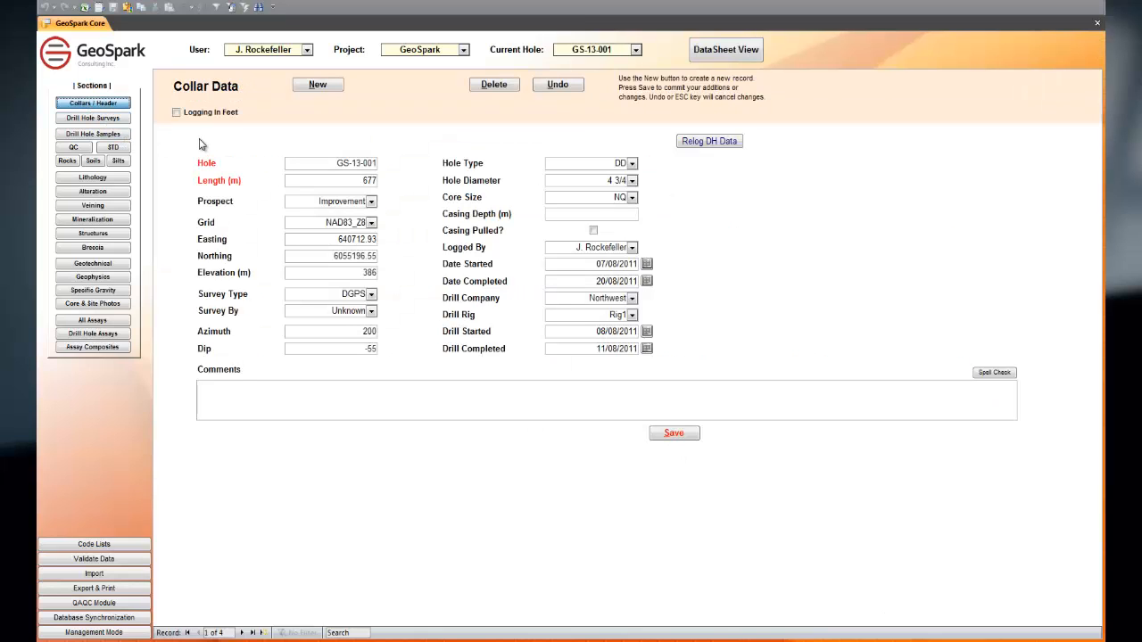
click(370, 223)
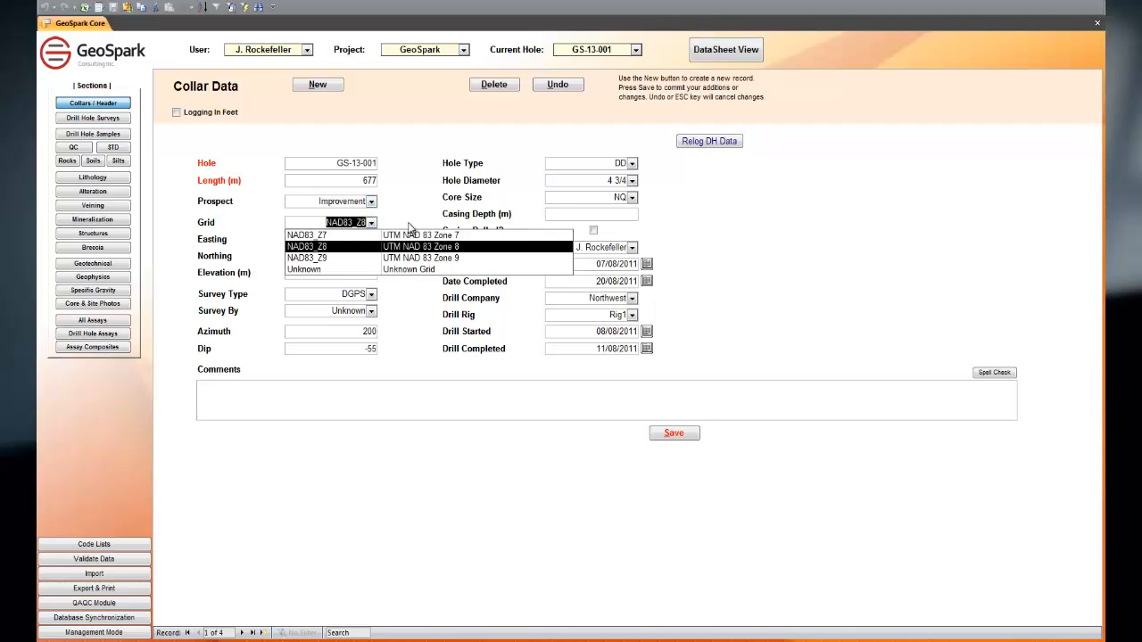
click(408, 227)
click(371, 294)
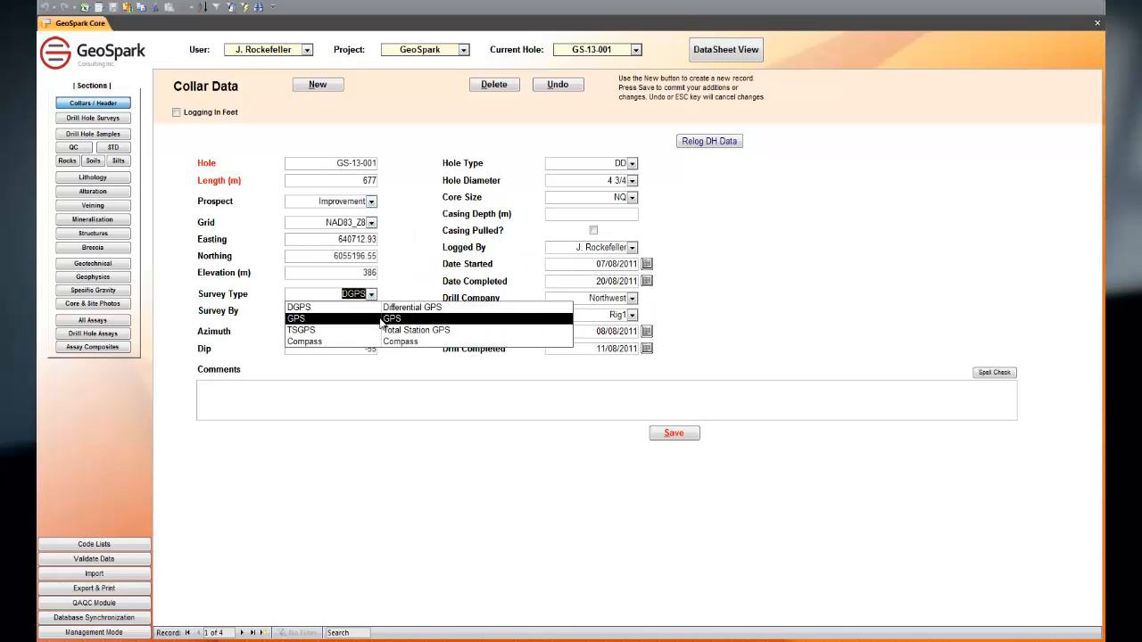
click(381, 319)
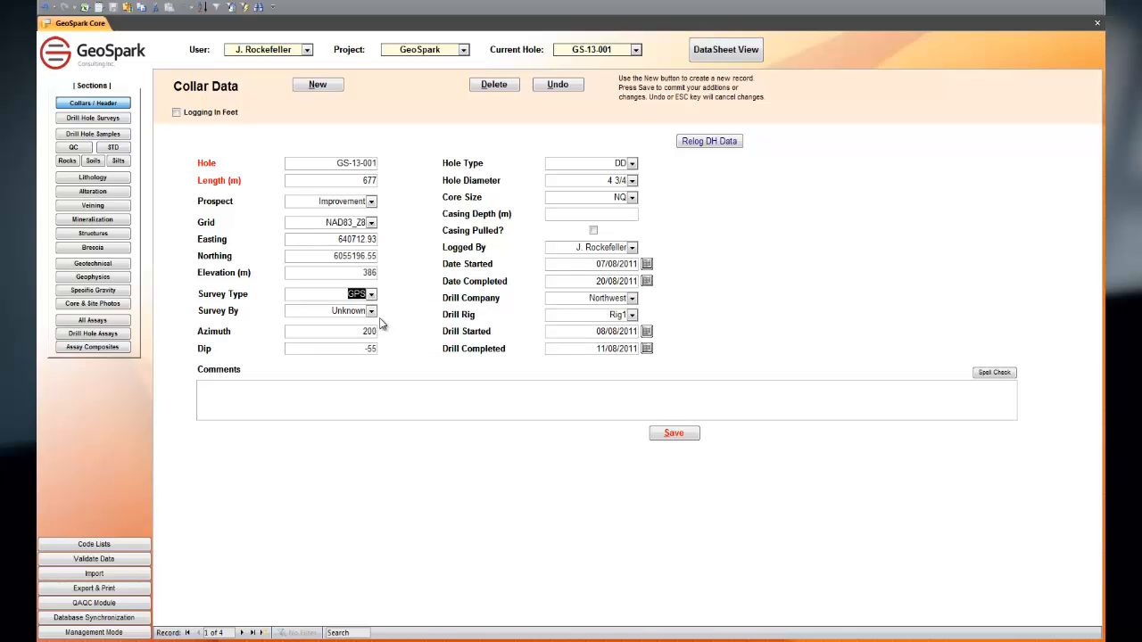
click(372, 312)
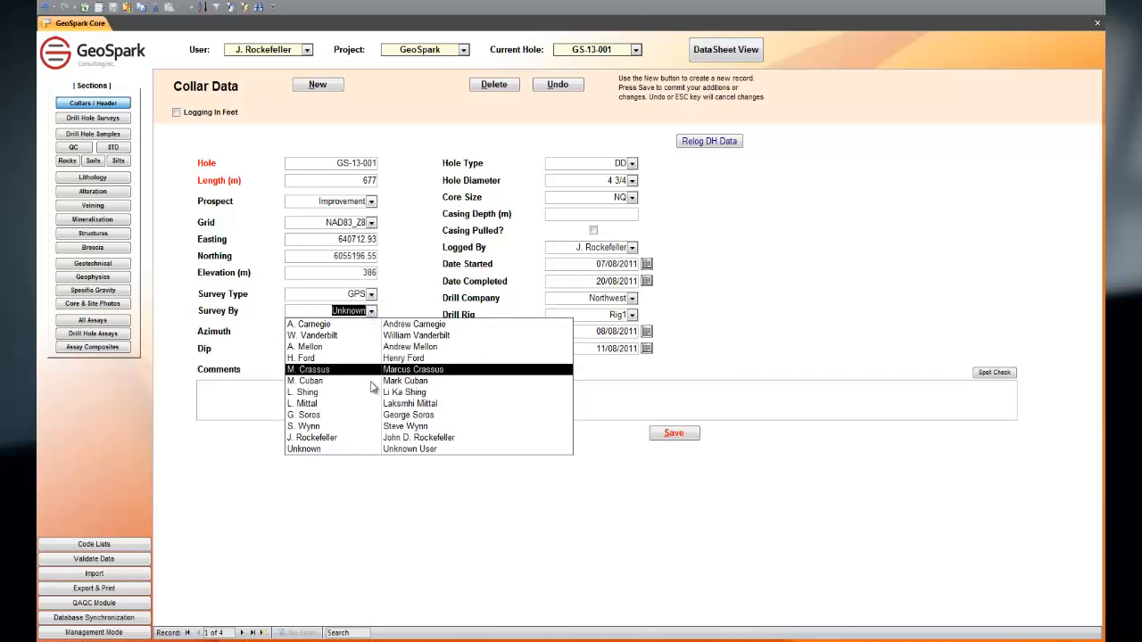
click(373, 416)
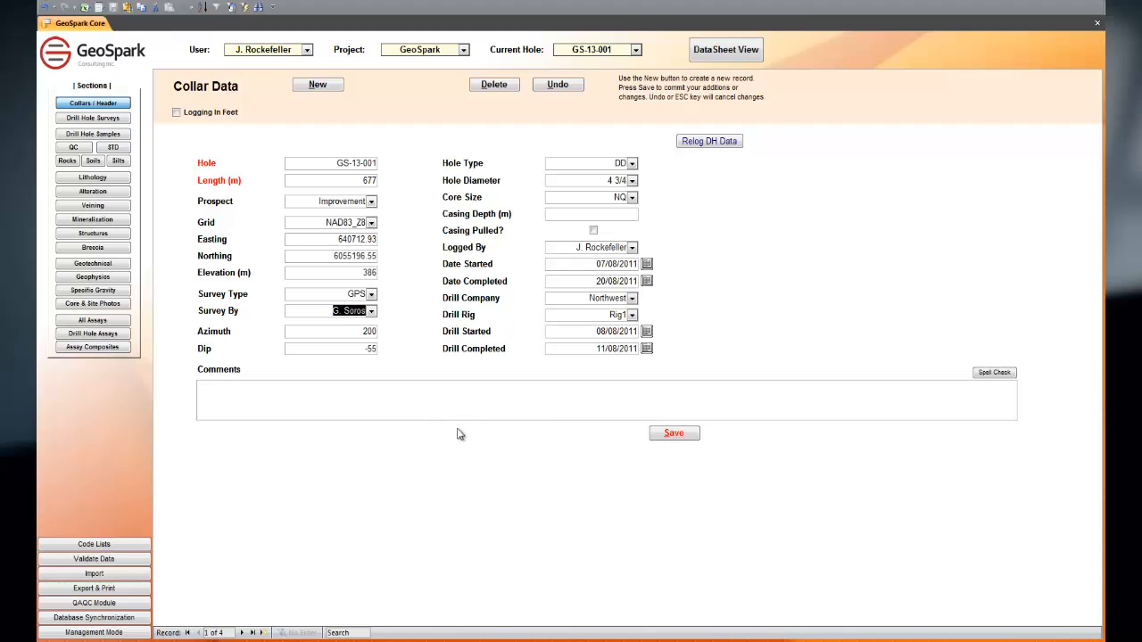
click(647, 349)
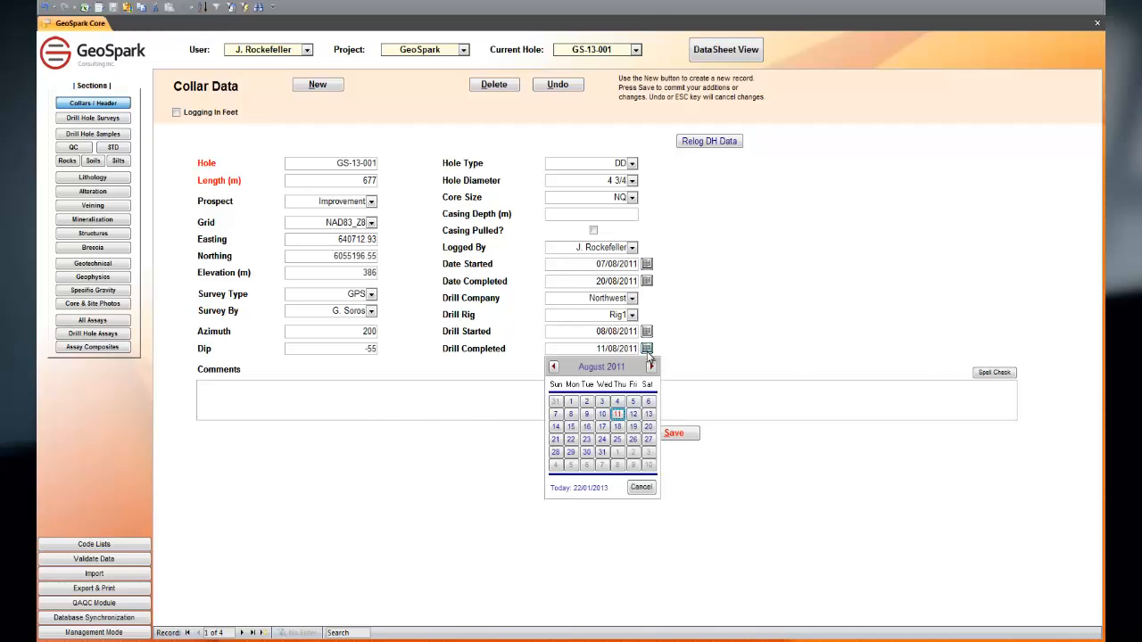
click(605, 415)
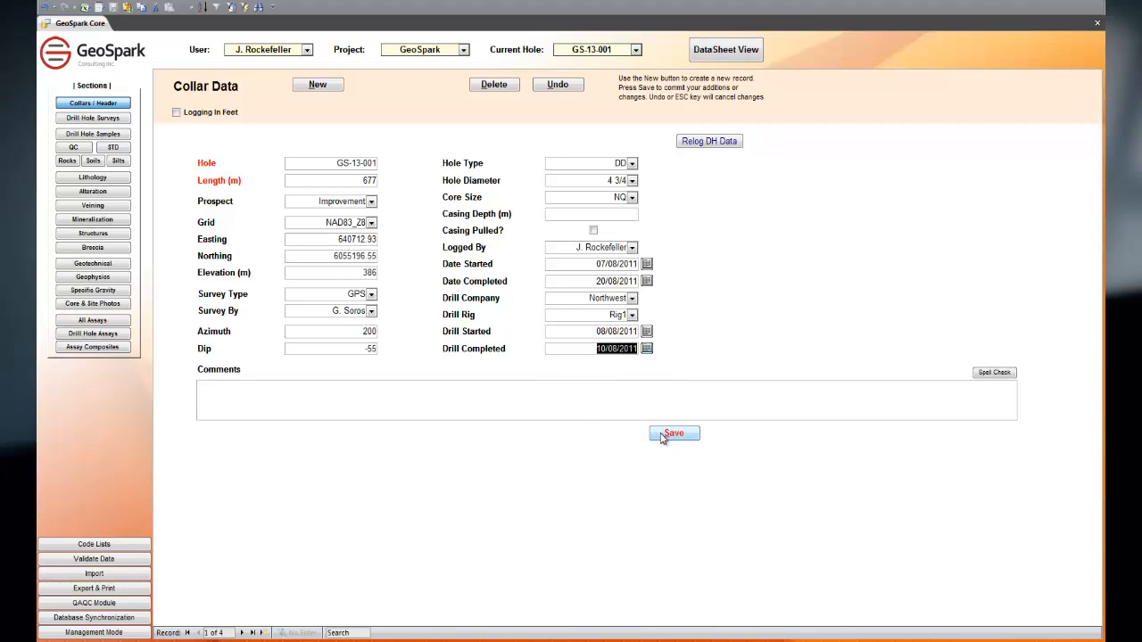
Step: Try to set the collar azimuth to 400
click(359, 330)
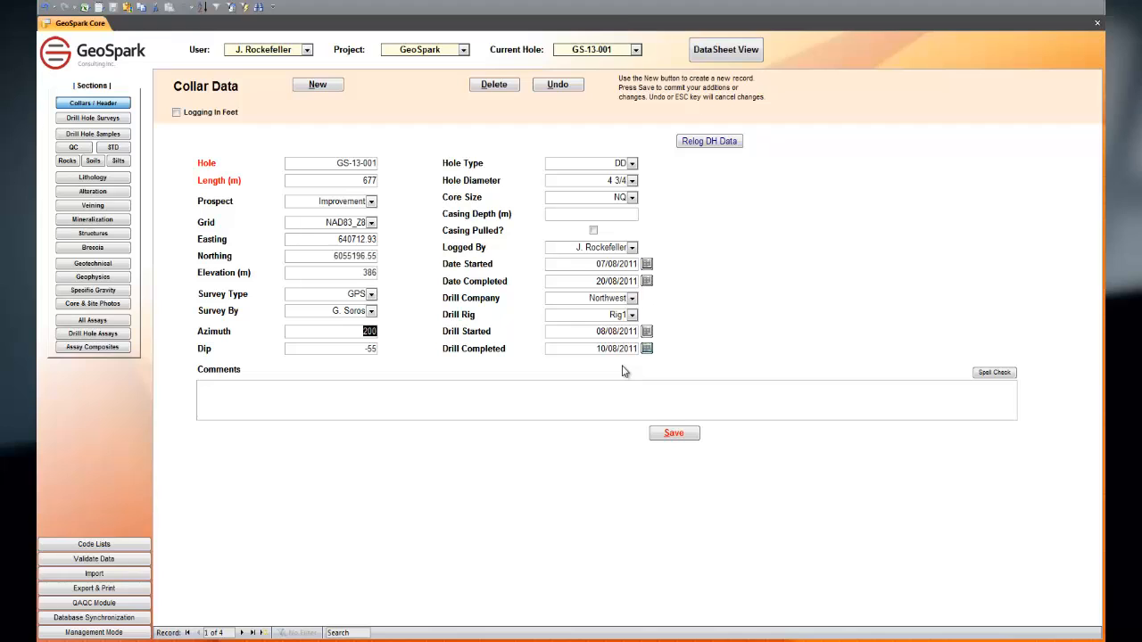
text(400)
key(Tab)
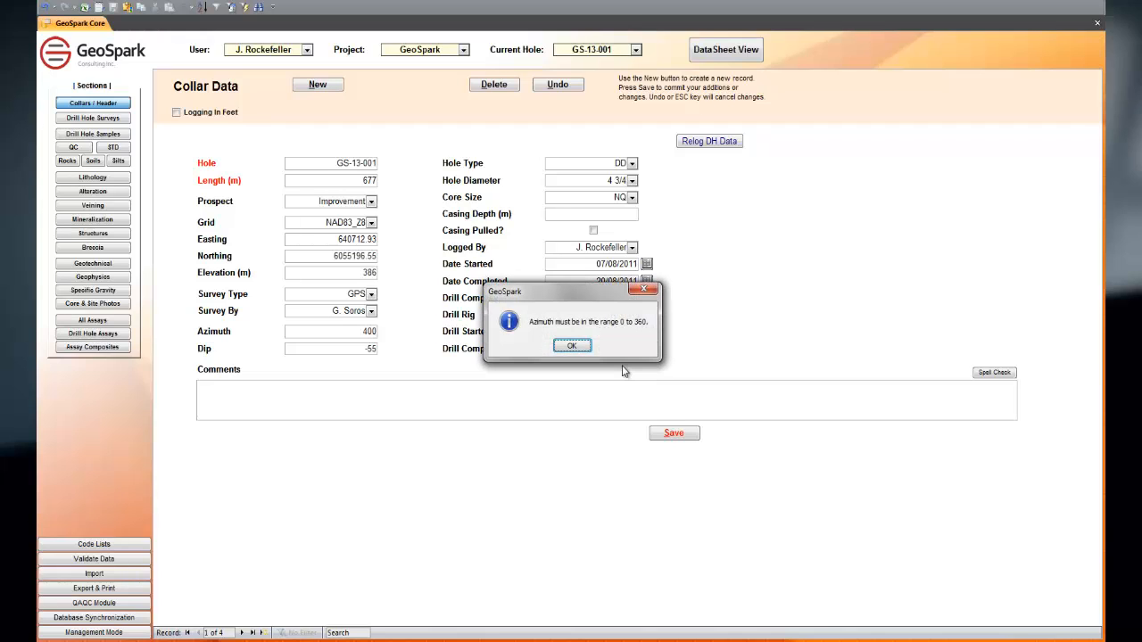
key(Return)
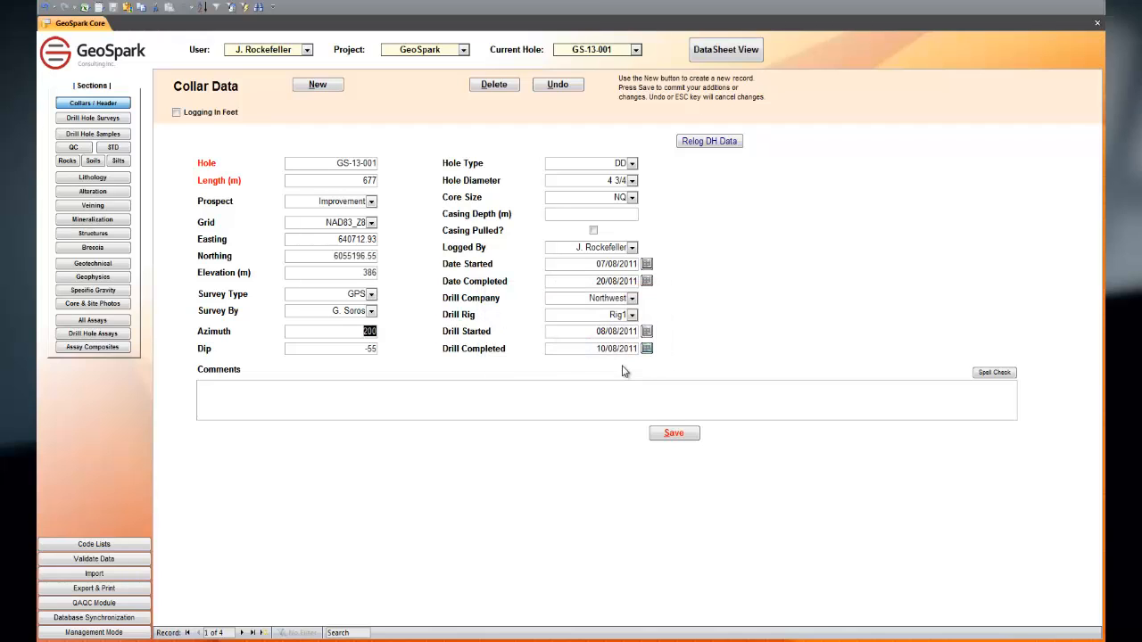
Step: Save the edited collar record of hole GS-13-001
click(682, 437)
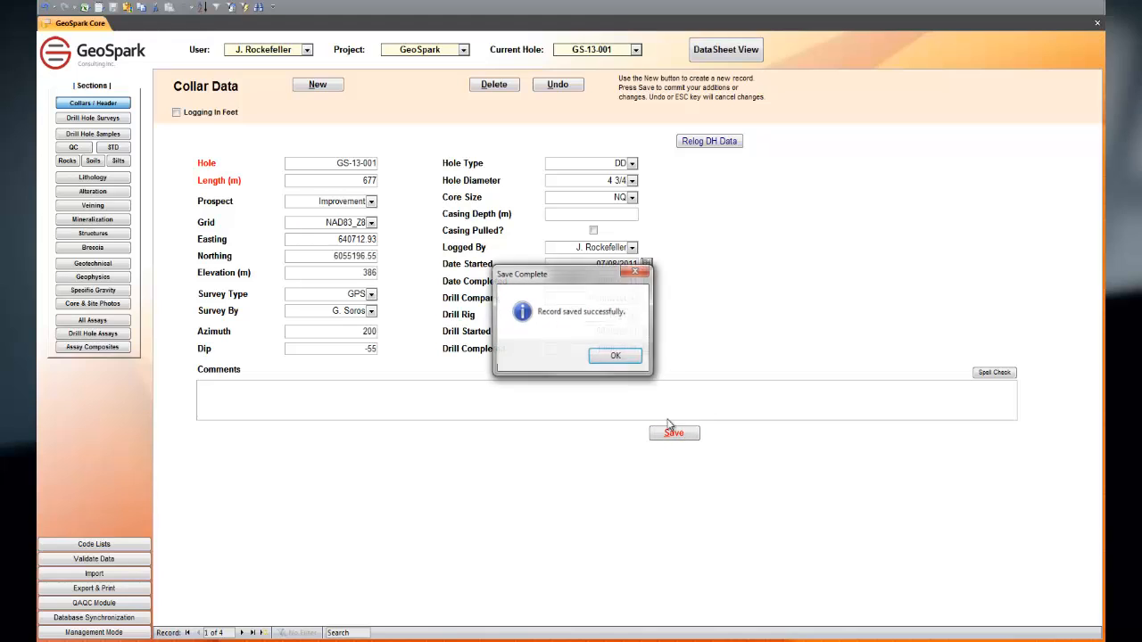
click(616, 357)
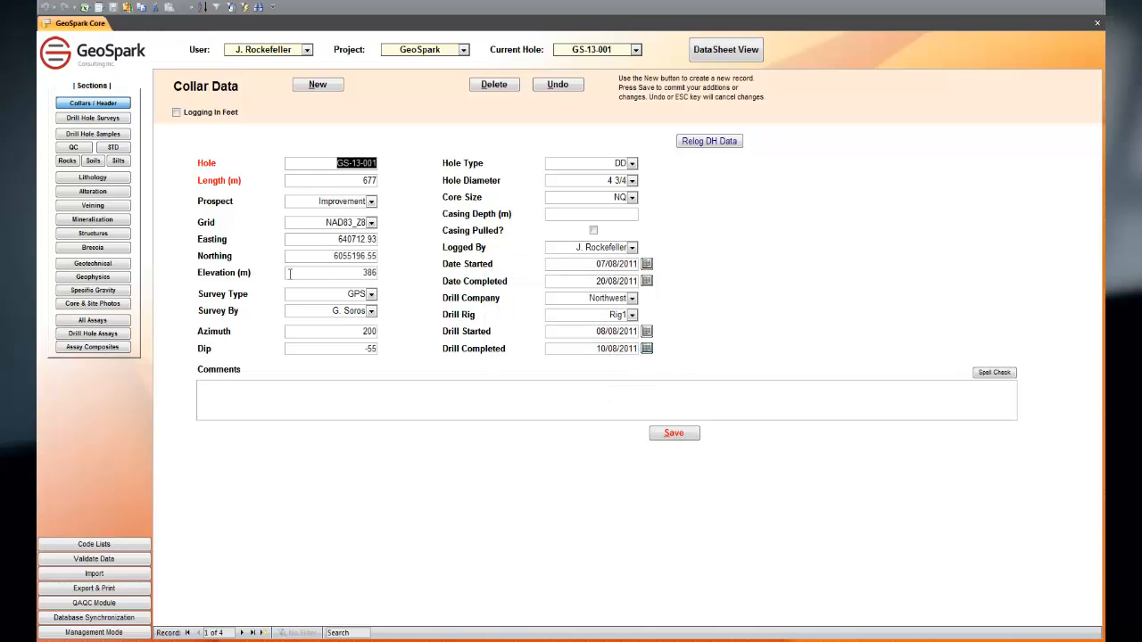
Step: Open the drill hole surveys and review the available Survey Method and Survey By options
click(99, 118)
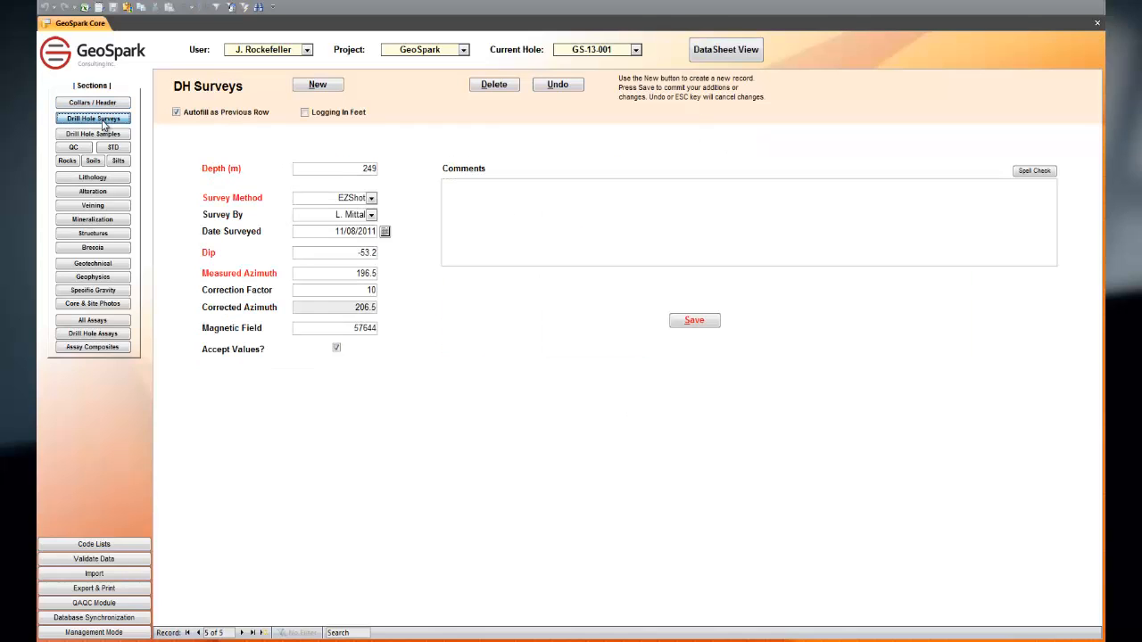
click(372, 199)
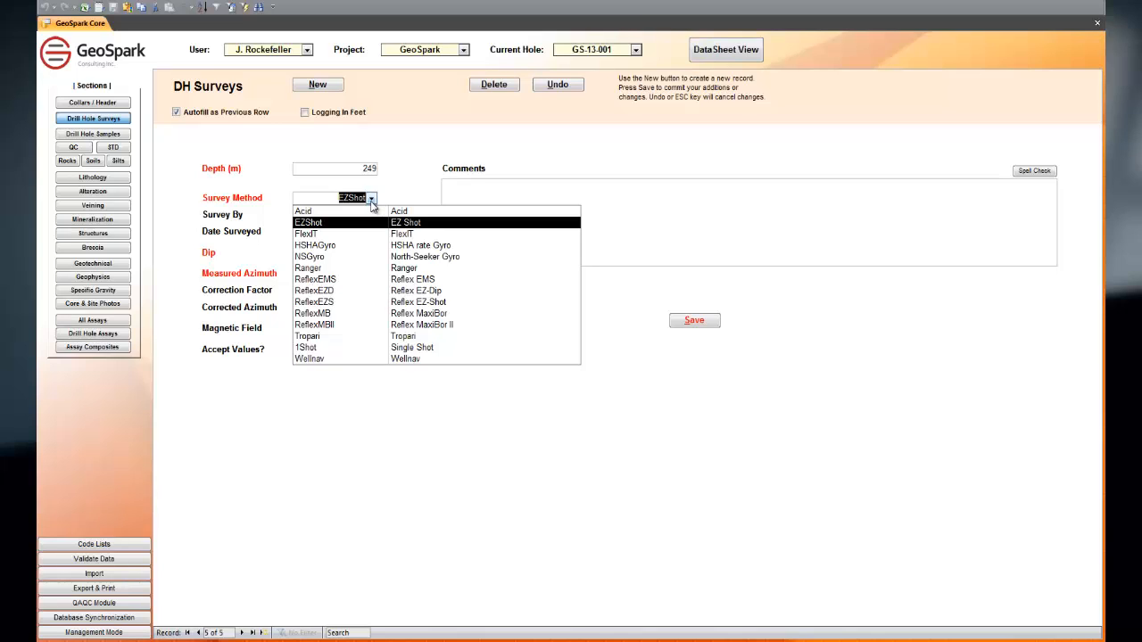
click(372, 200)
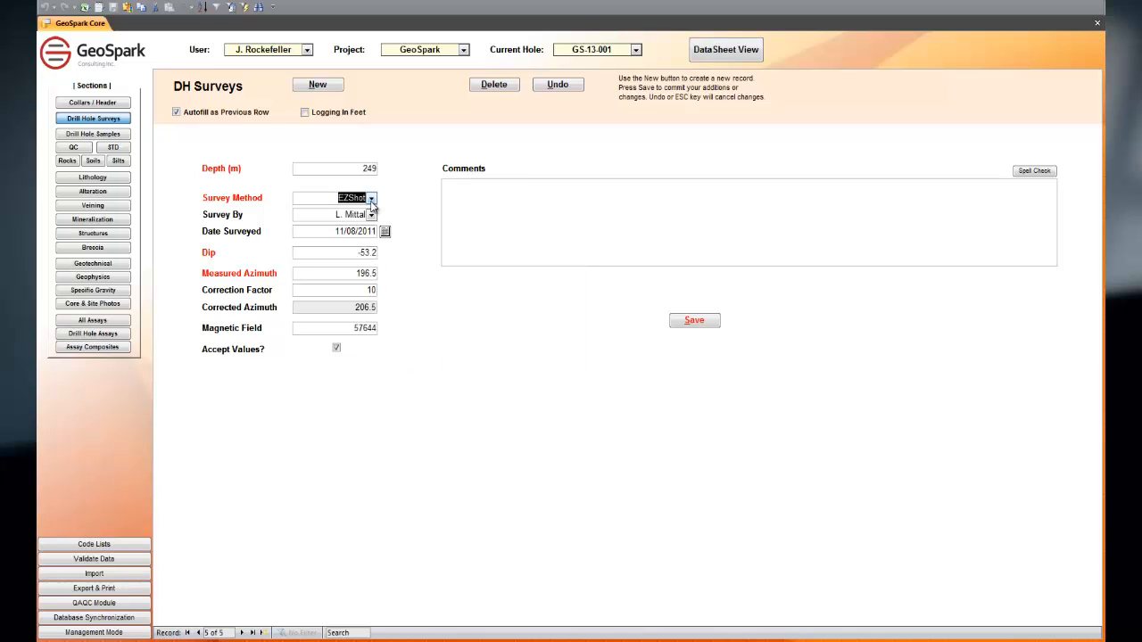
click(373, 215)
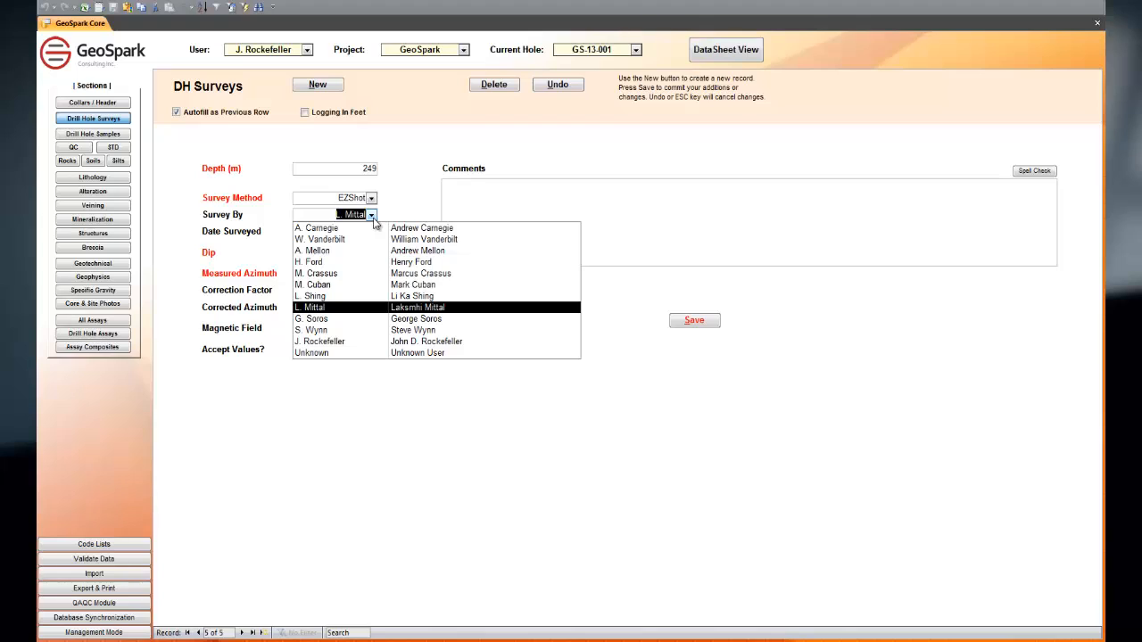
click(373, 218)
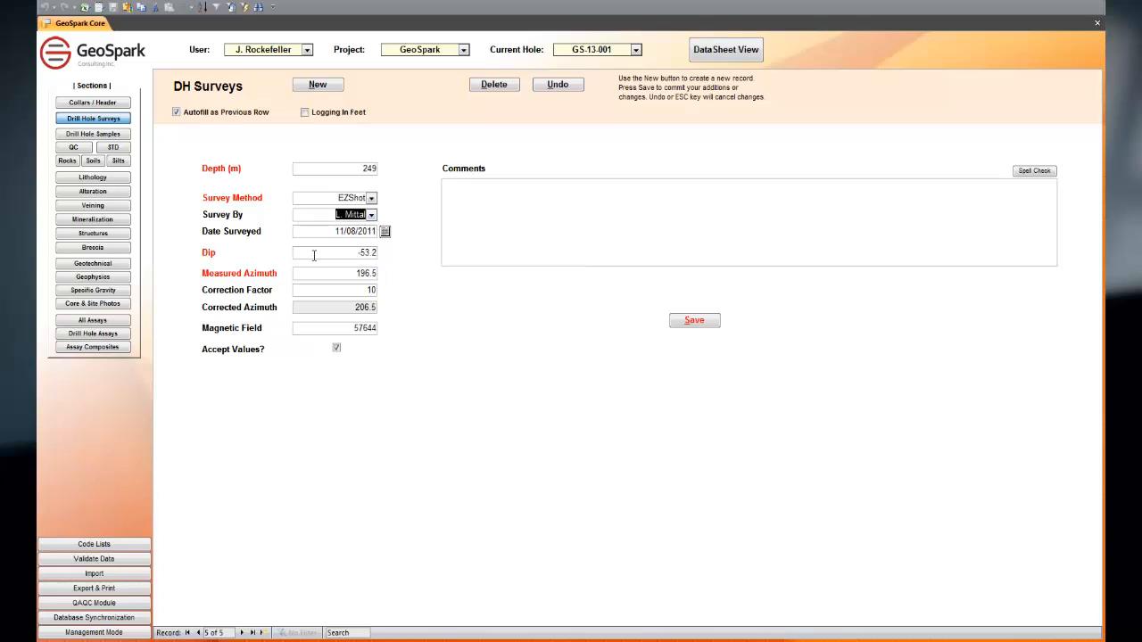
Step: Set the measured azimuth of the 249 m survey to 192.4 and save the record
click(325, 273)
text(1)
click(690, 324)
click(615, 356)
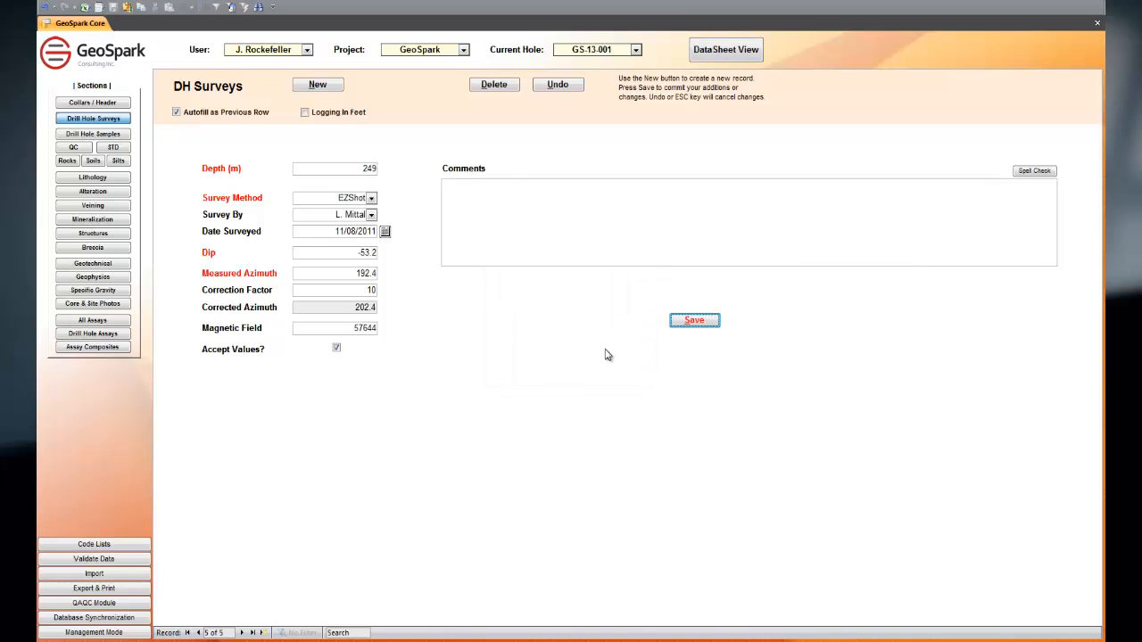
Step: View the hole's surveys as a datasheet, select the 100 m depth record and show it in form view
click(700, 56)
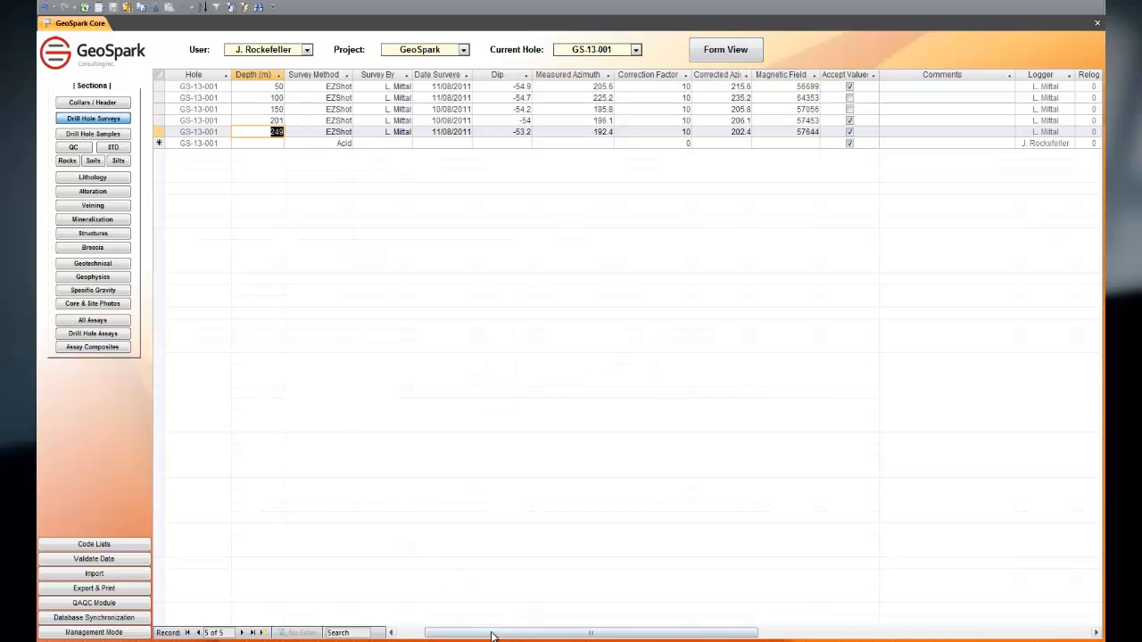
drag(492, 635, 450, 631)
click(263, 98)
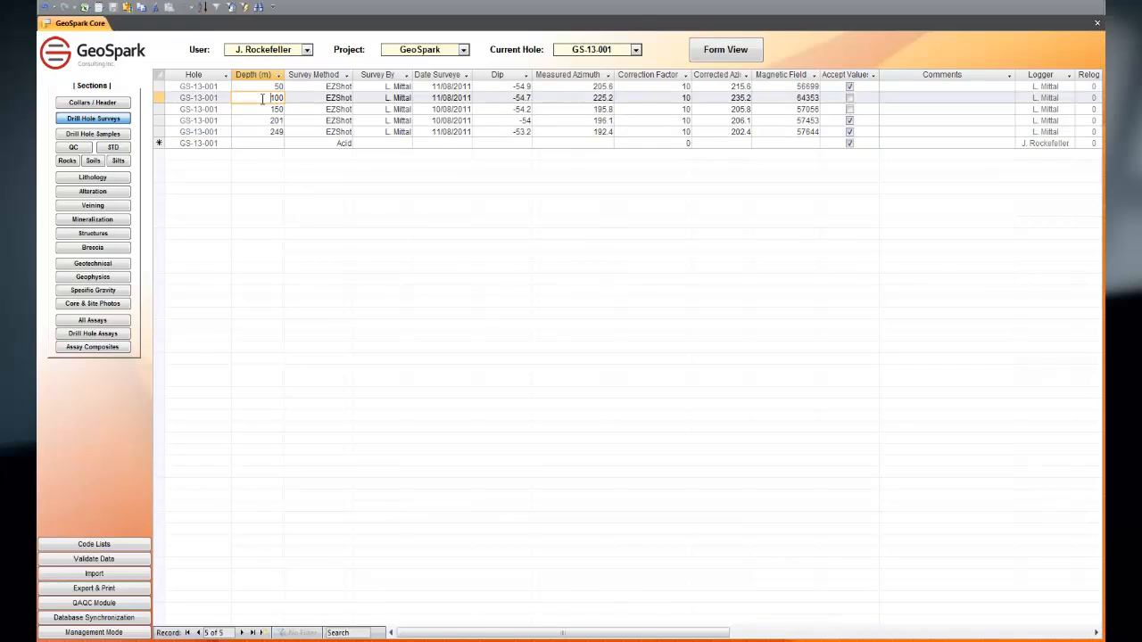
click(725, 56)
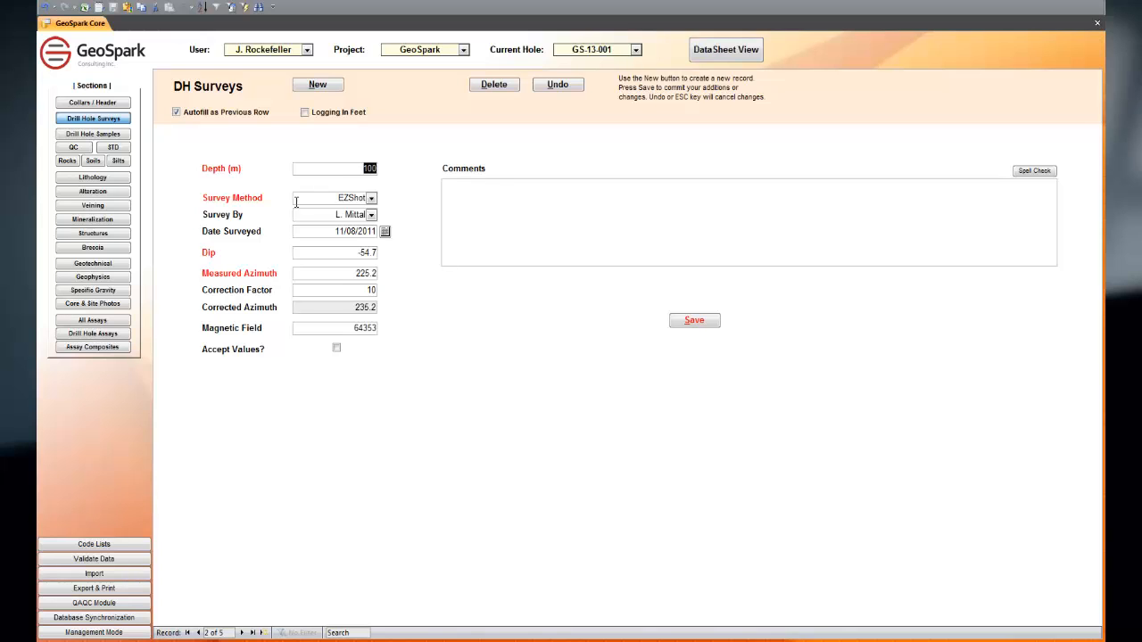
Step: Open the drill hole samples and browse the sample intervals in the preview list
click(93, 135)
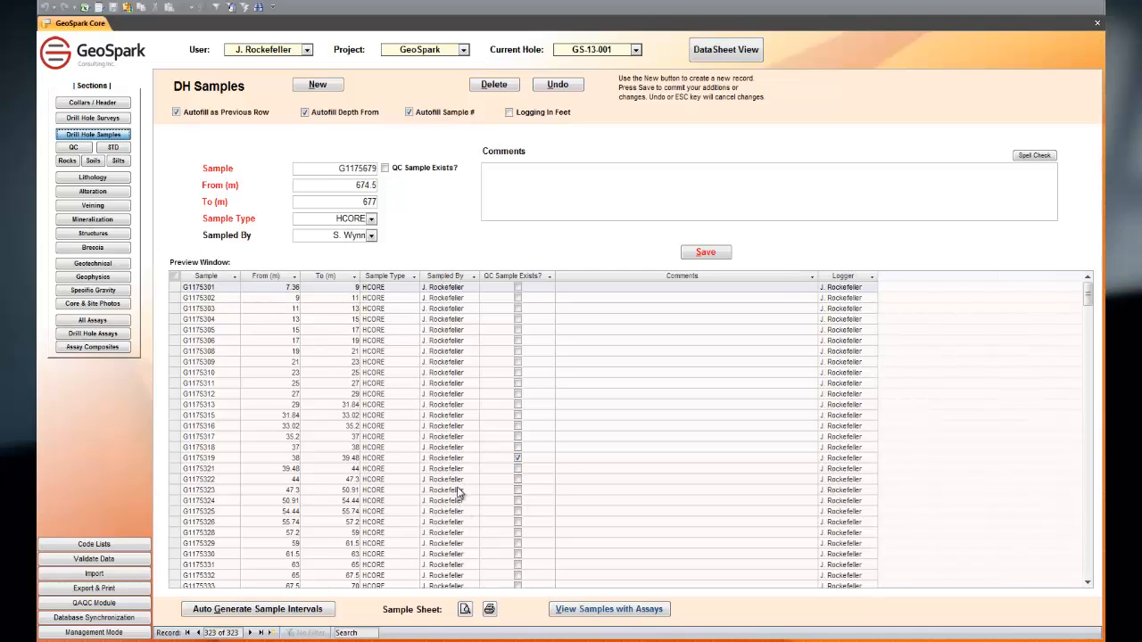
scroll(462, 490, down, 1)
scroll(463, 490, down, 20)
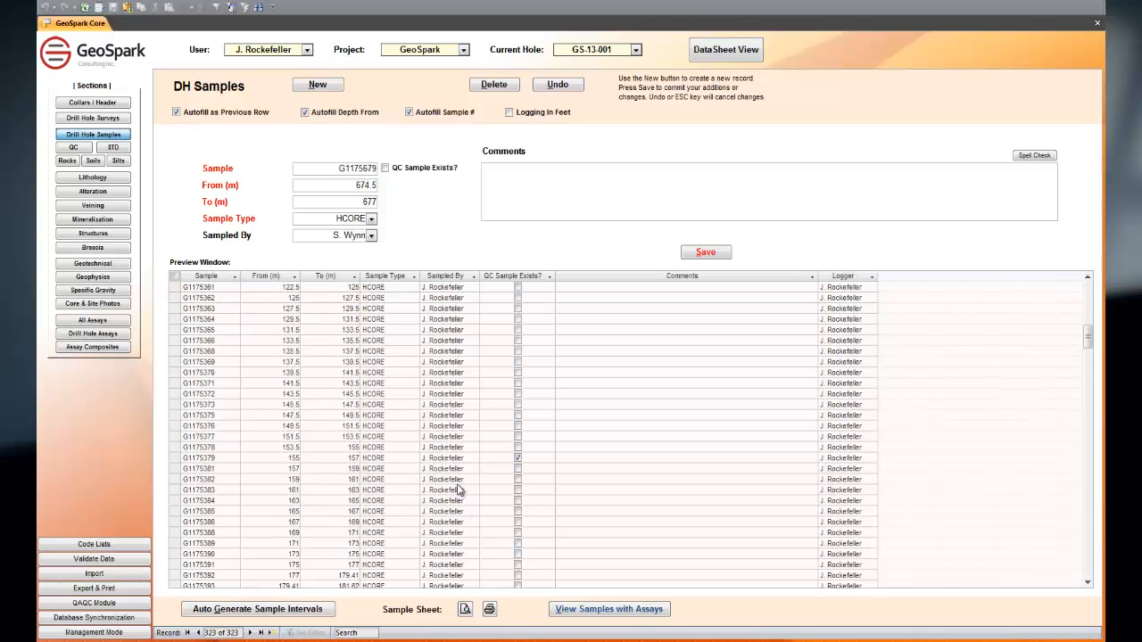
scroll(462, 490, down, 20)
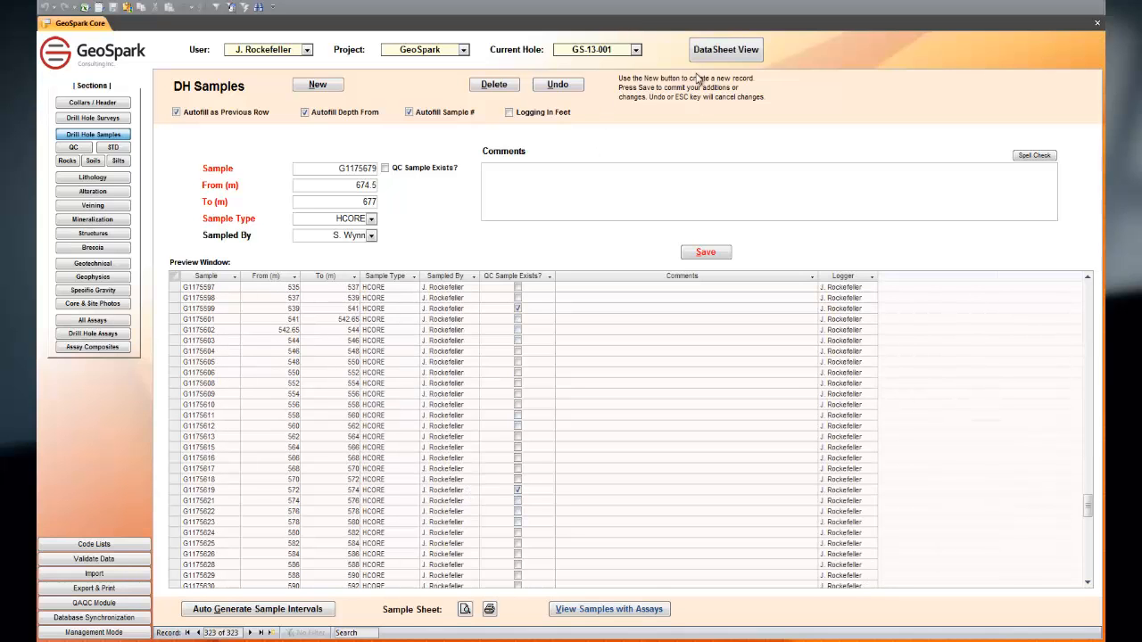
Step: Browse the sample records in datasheet view, and return to form view to review the Sample Type options
click(717, 52)
scroll(505, 433, up, 20)
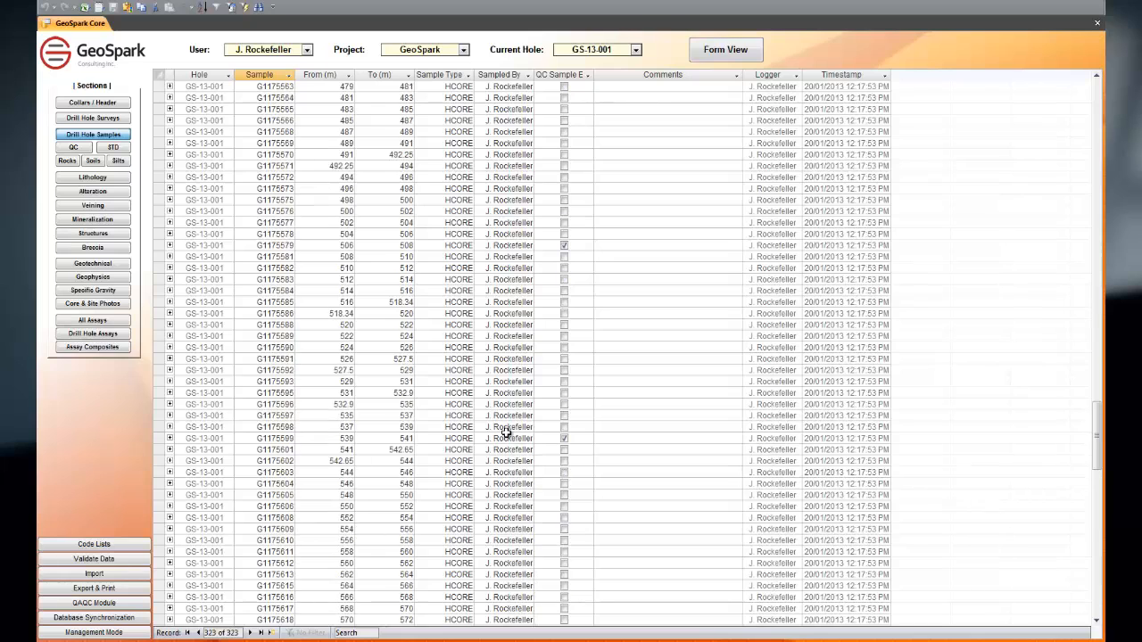
scroll(535, 366, up, 13)
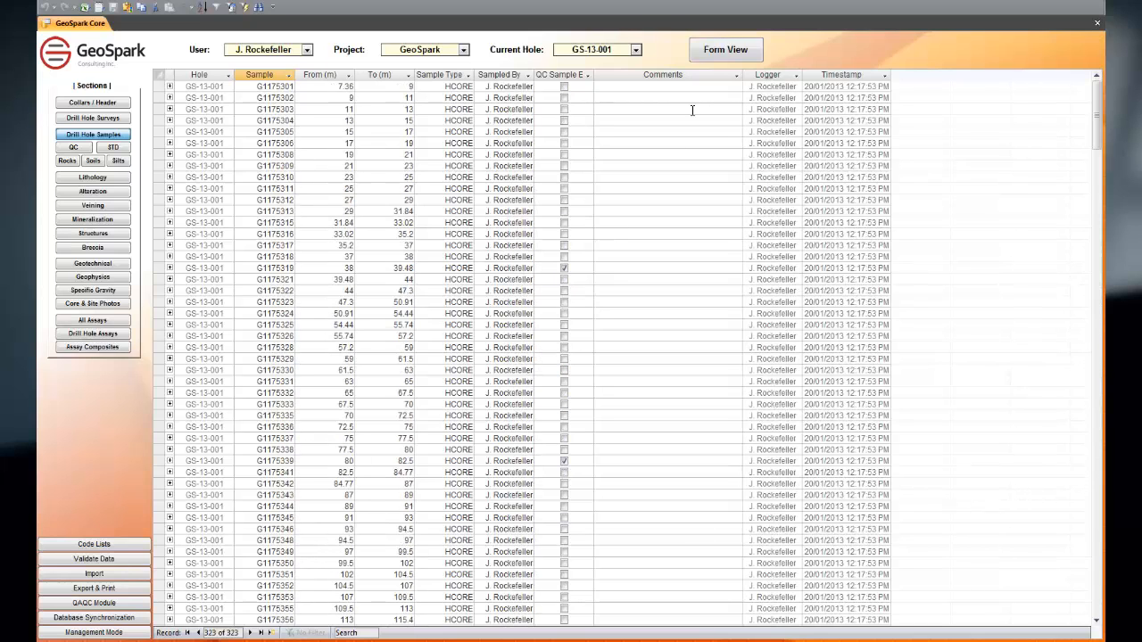
click(693, 55)
click(372, 219)
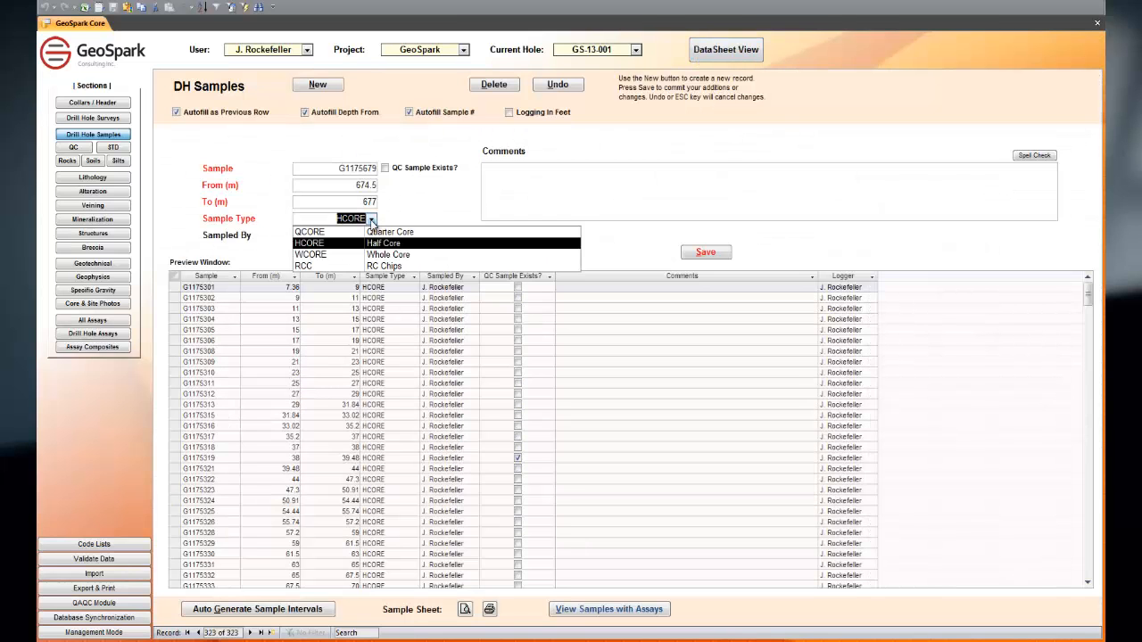
click(372, 222)
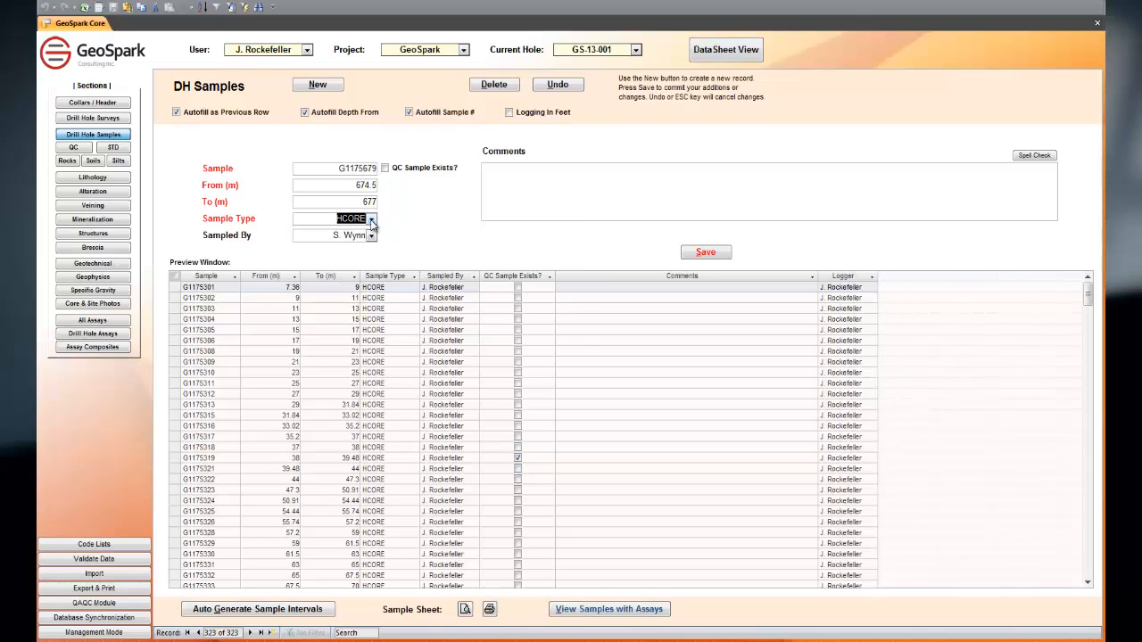
Step: Review the Sampled By options and start a new drill hole sample record with a To depth of 679 m
click(372, 236)
click(374, 236)
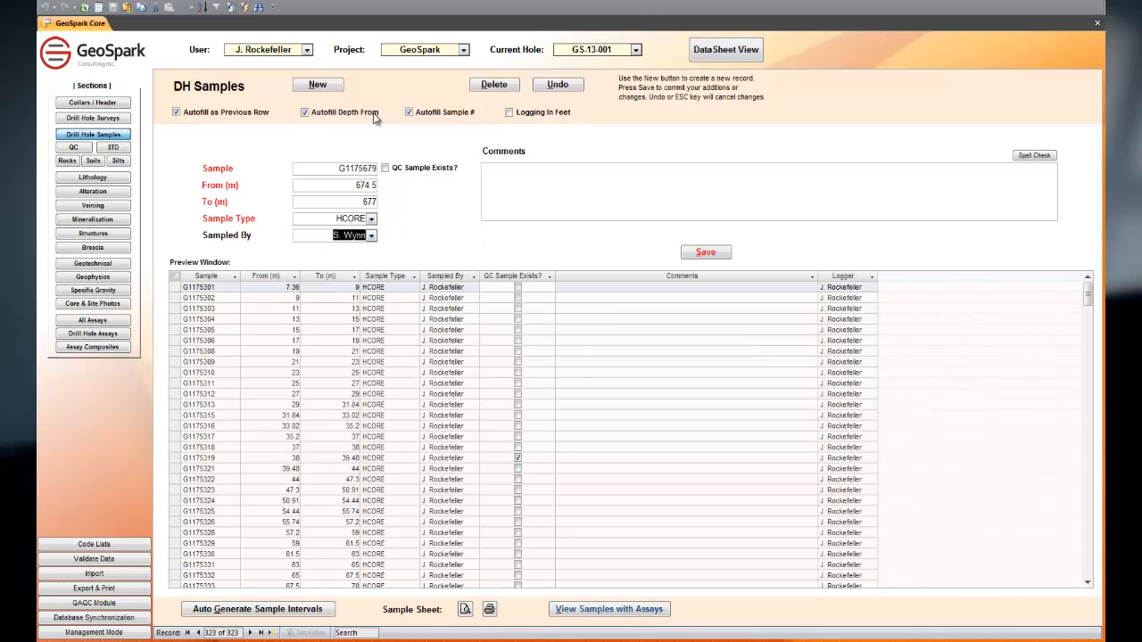
click(332, 86)
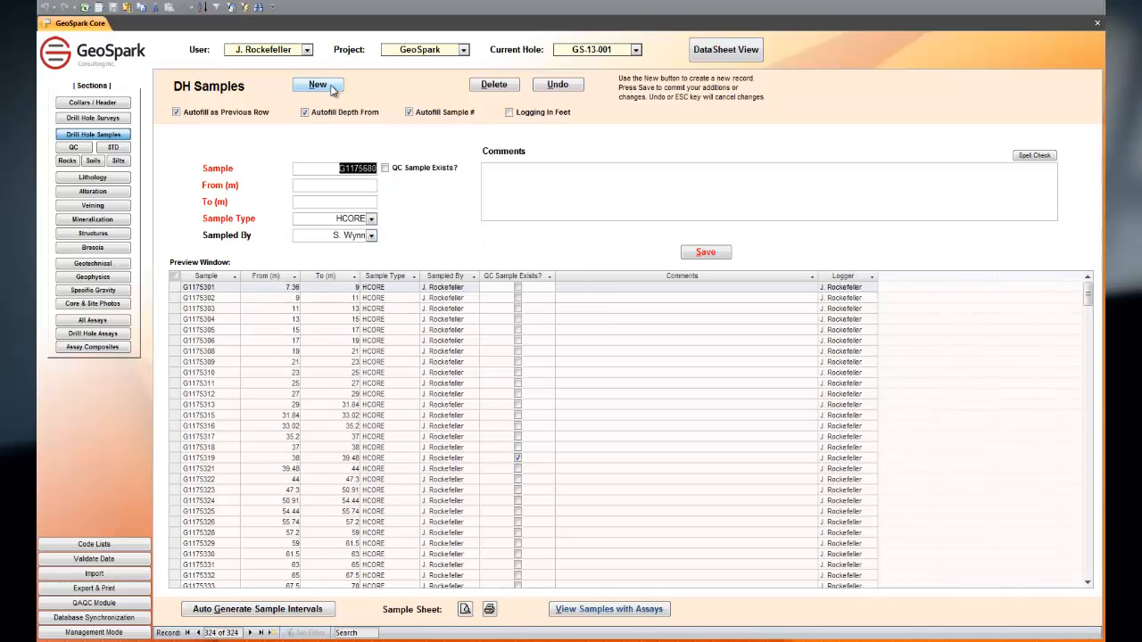
click(346, 185)
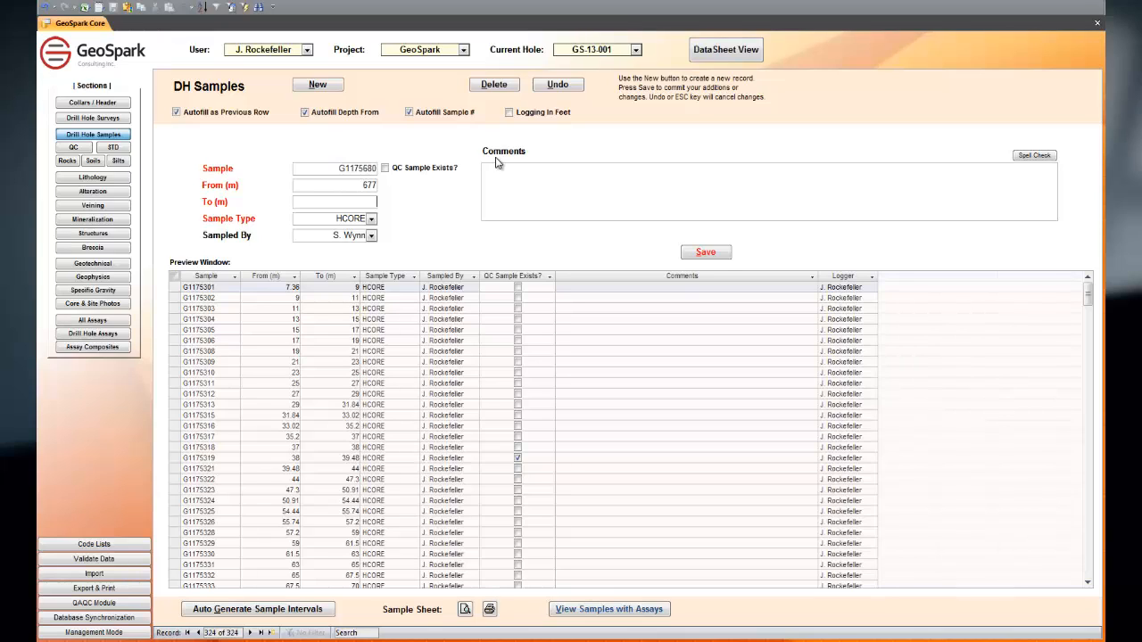
text(679)
Step: Try to auto-generate sample intervals with the record unsaved, and undo the new sample record
click(297, 613)
click(684, 357)
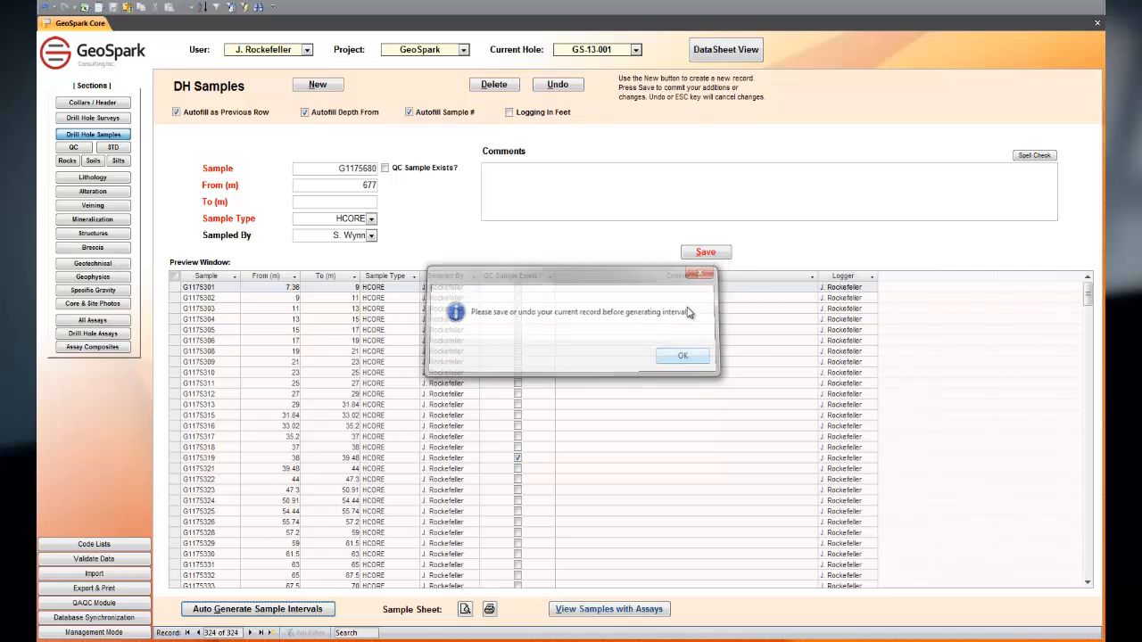
click(556, 84)
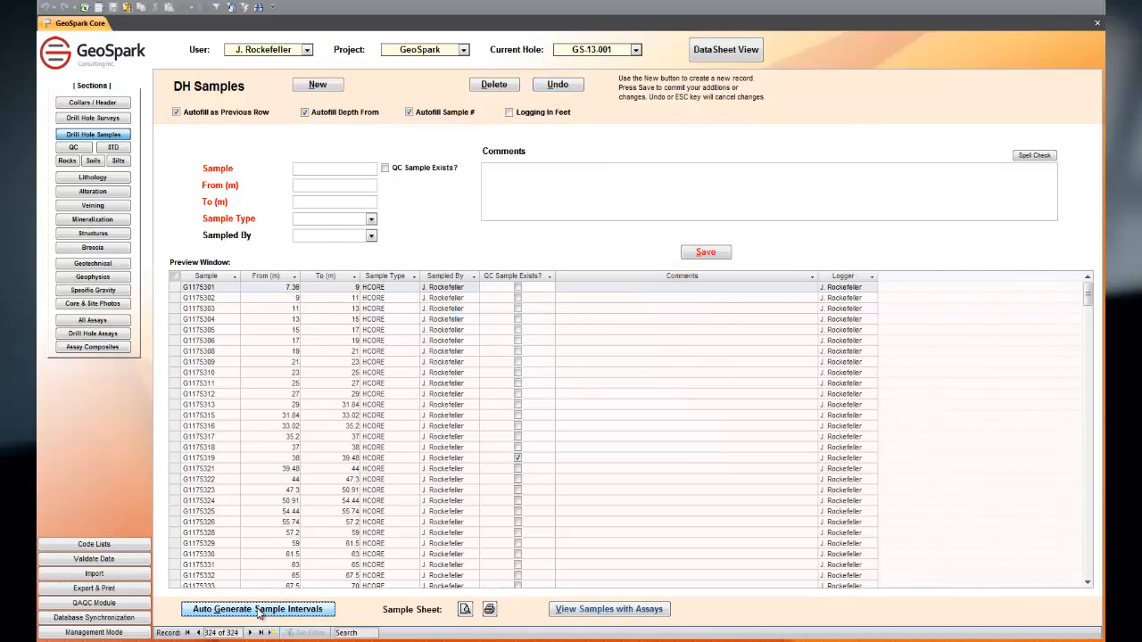
Step: Open the automatic sample interval generator and set samples every 1.5 m, ending at 723 m
click(259, 610)
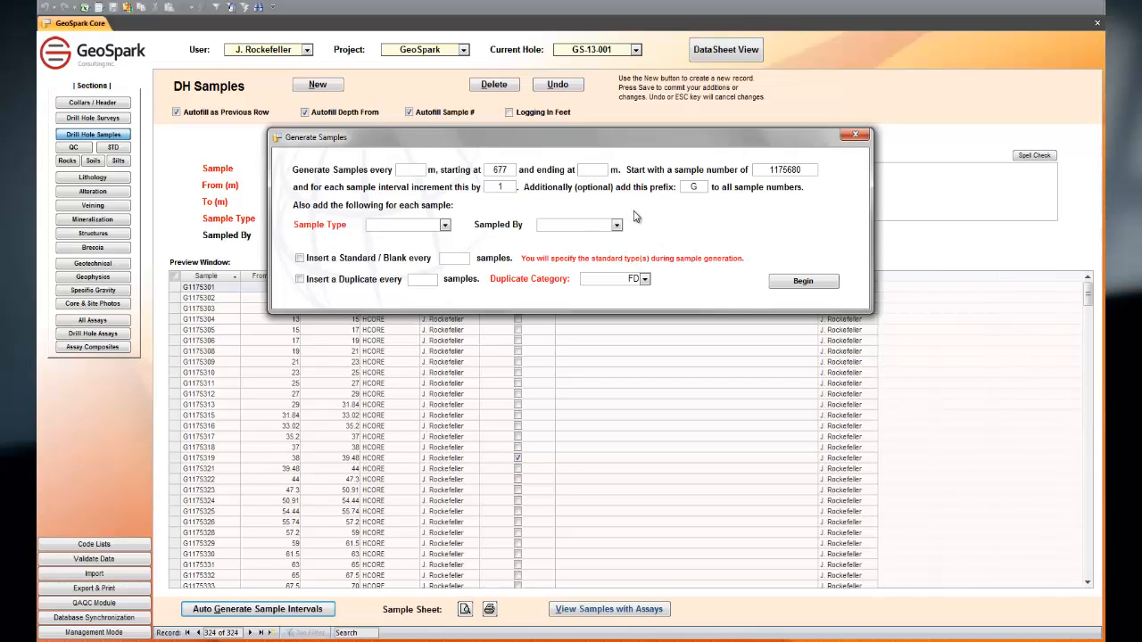
text(1.5)
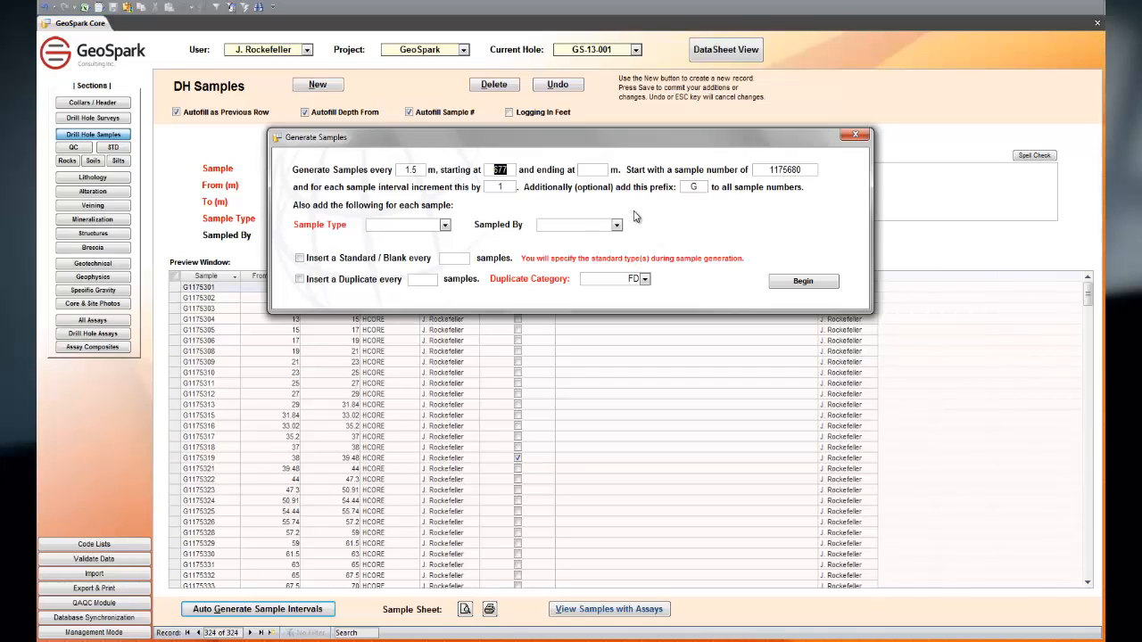
key(Tab)
text(72)
key(Tab)
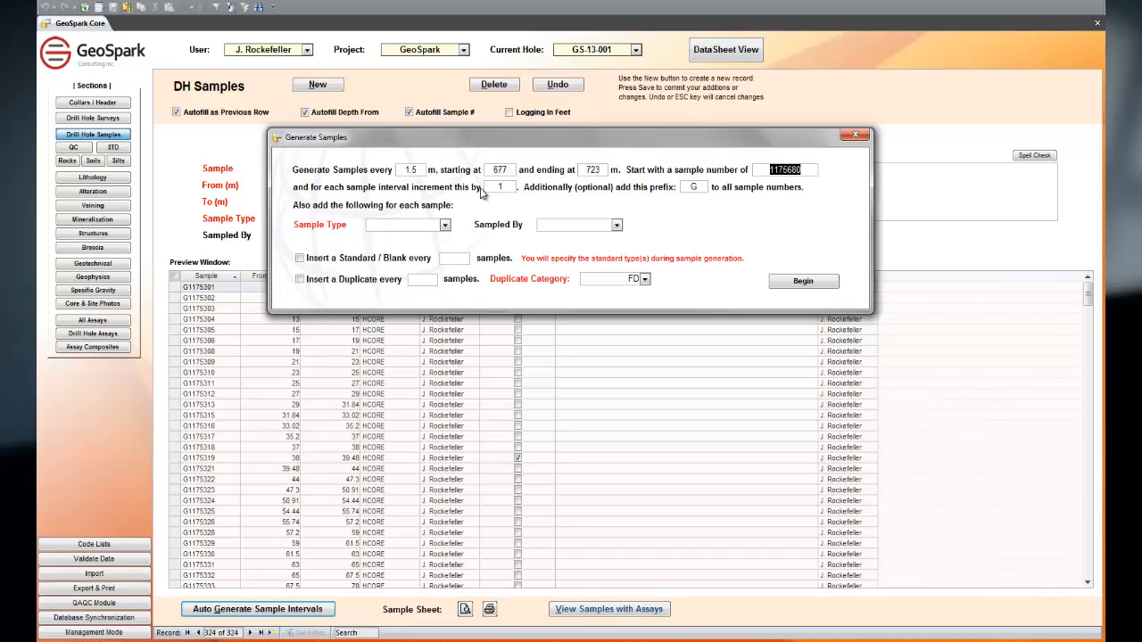
Step: Set the generated samples' type to HCORE (Half Core) and choose a sampler
click(444, 224)
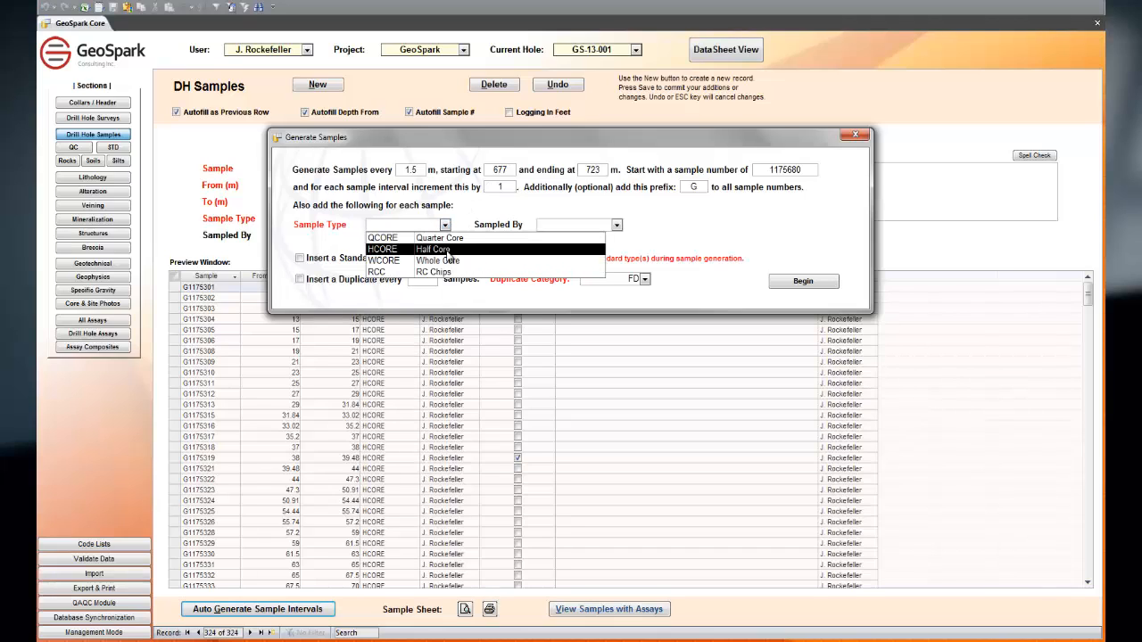
click(448, 250)
click(615, 225)
click(593, 236)
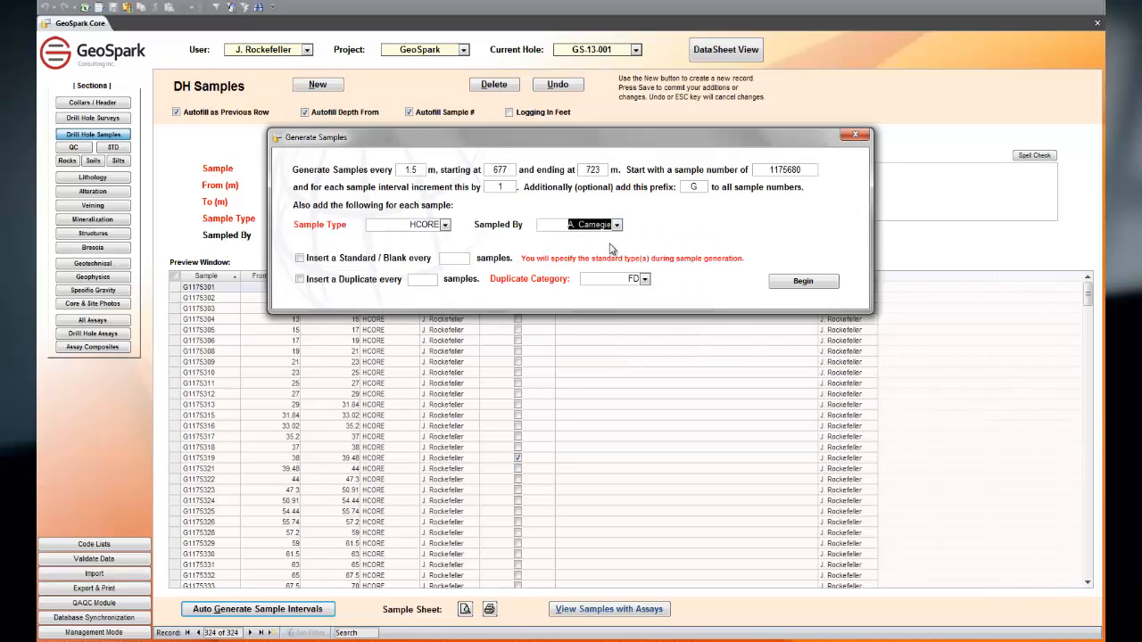
Step: Enable a standard/blank every 20 samples and a duplicate every 15, check the duplicate categories, and close the generator without generating
click(300, 258)
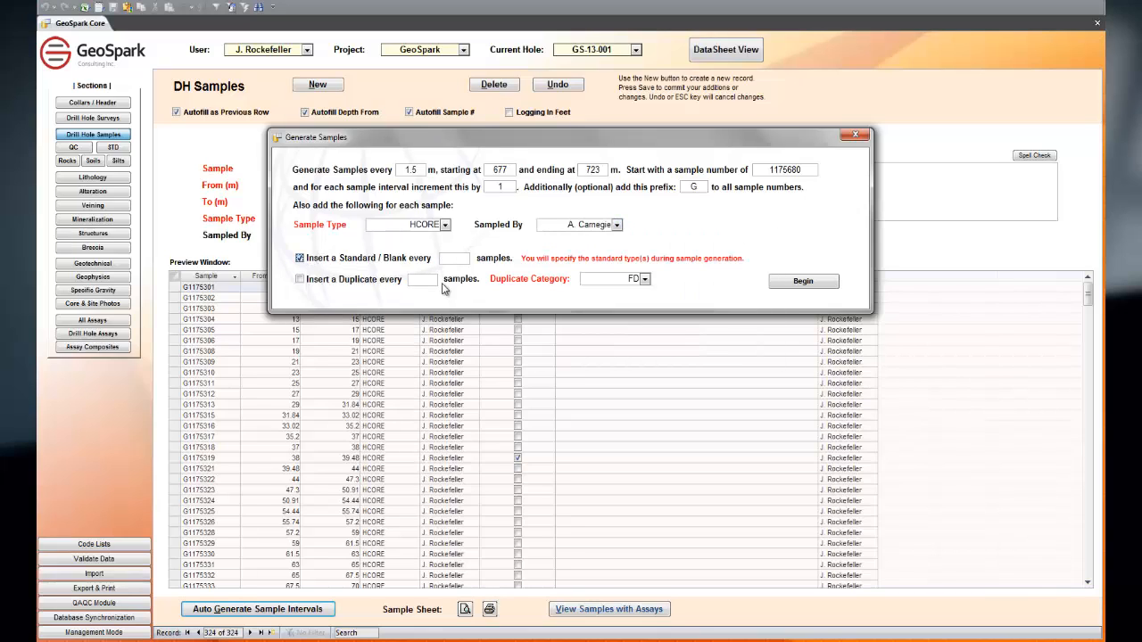
click(452, 258)
text(20)
click(298, 281)
click(422, 280)
text(15)
click(645, 281)
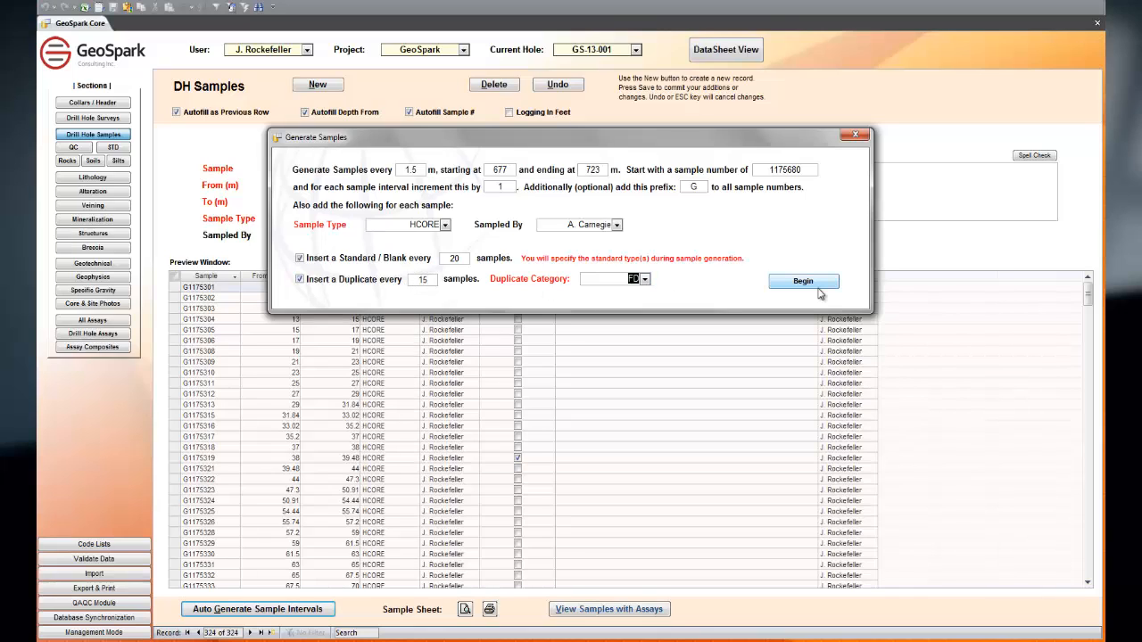
click(862, 135)
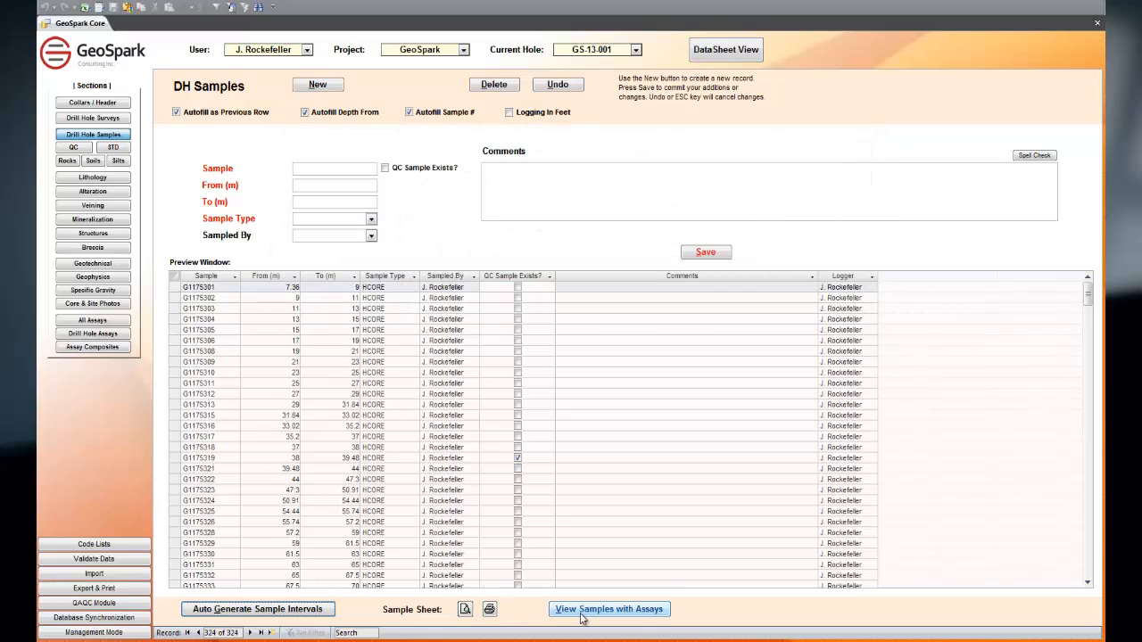
Step: Preview the Sample Sheet report for the hole enlarged, and page through its sample listings
click(465, 610)
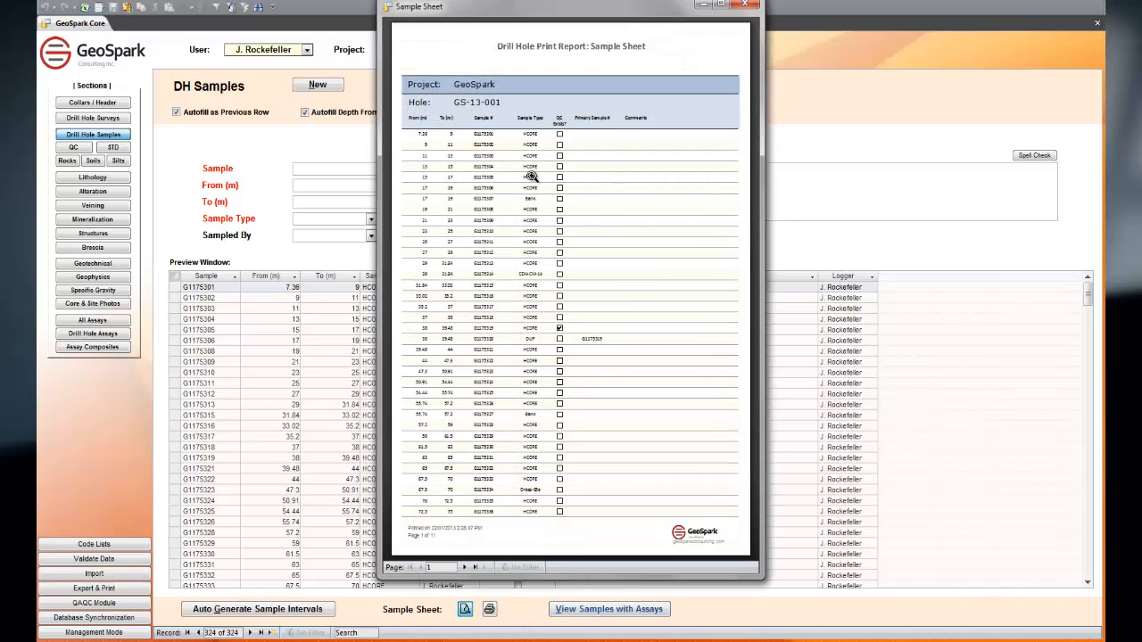
click(722, 5)
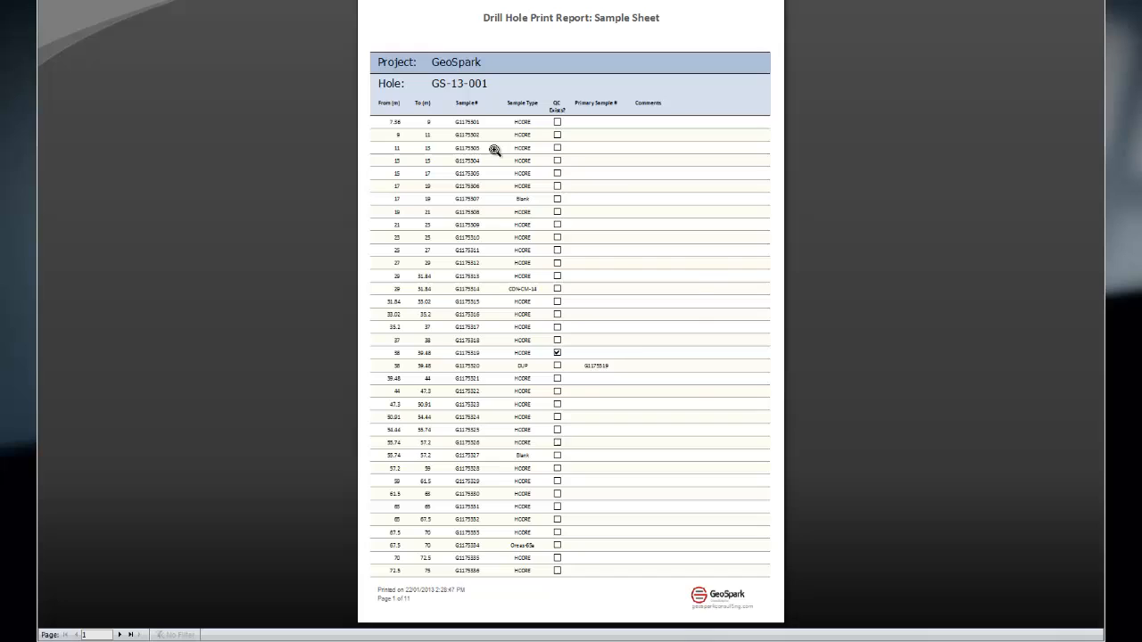
click(493, 246)
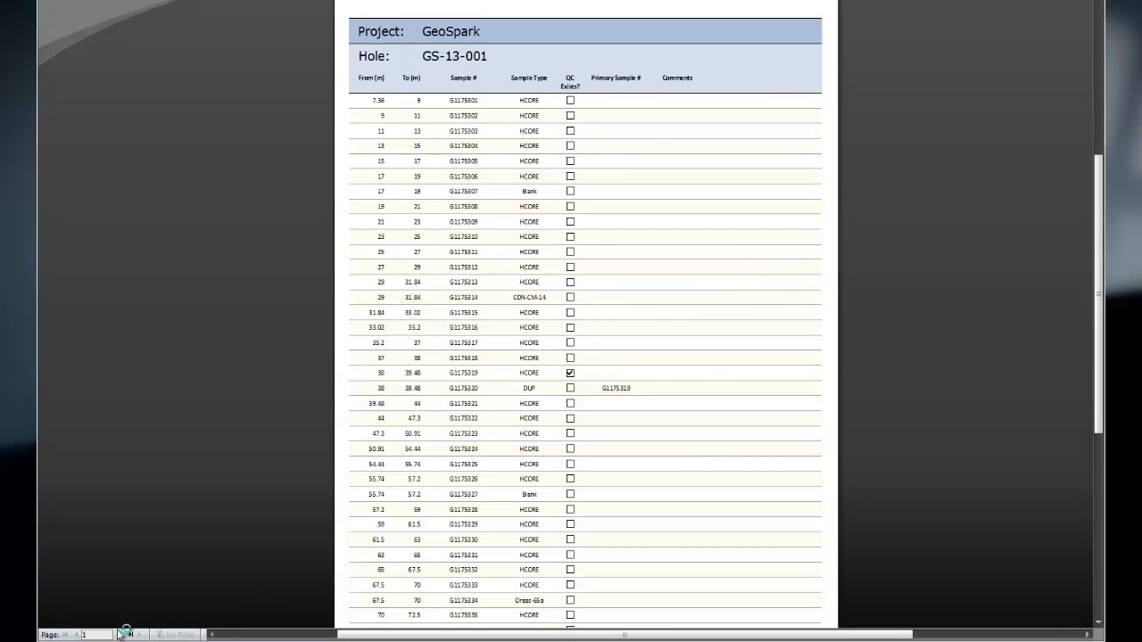
click(120, 634)
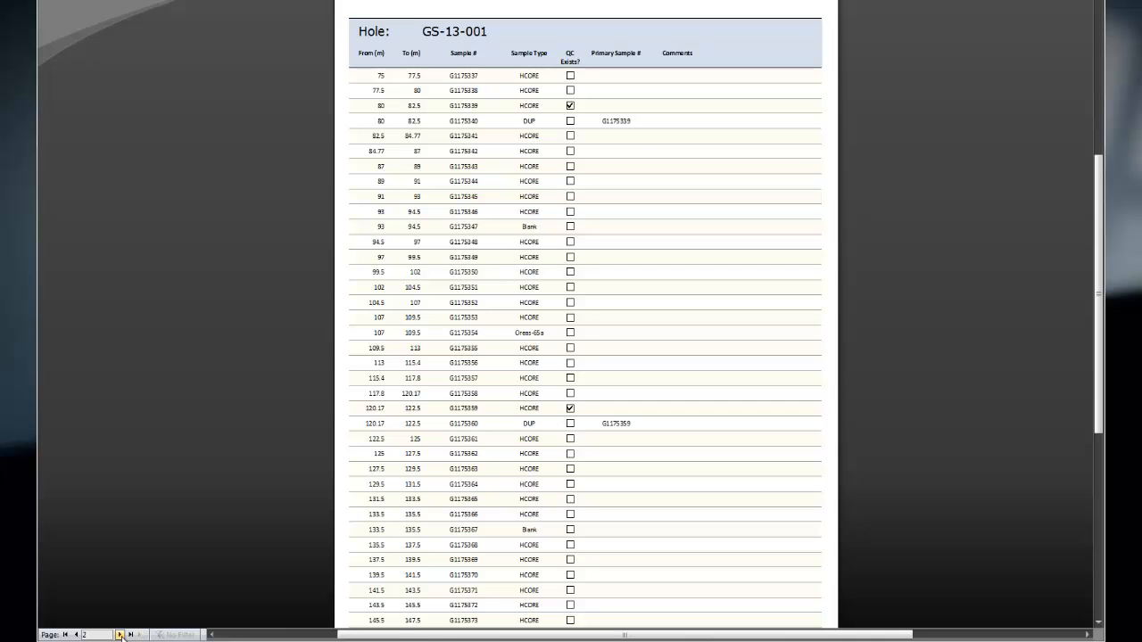
click(119, 634)
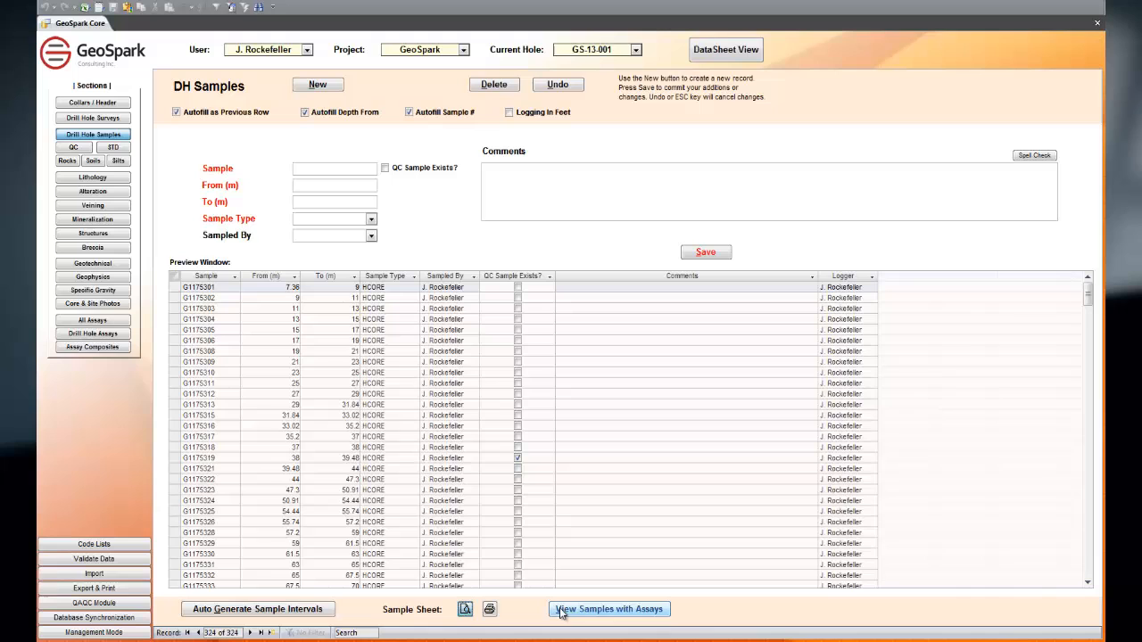
Step: View the hole's samples with assays, examine the sample types, sample numbers and assay columns down to the last record, and close the table
click(560, 611)
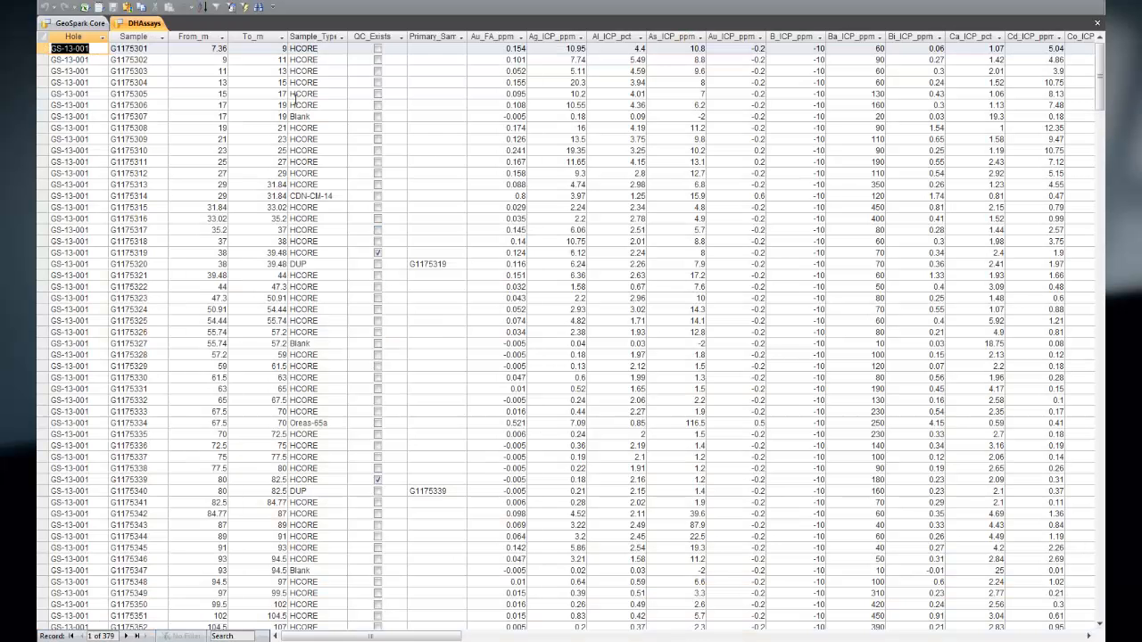
click(294, 37)
mouse_move(408, 636)
mouse_down()
mouse_move(938, 636)
mouse_move(398, 636)
mouse_up()
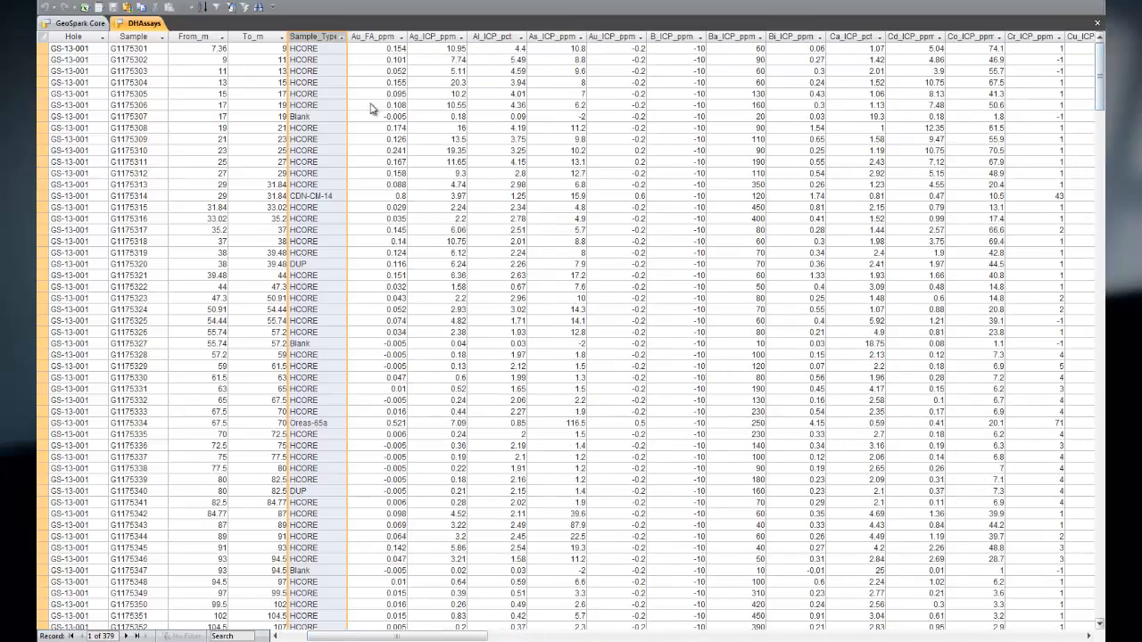
click(128, 37)
drag(1102, 87, 1084, 560)
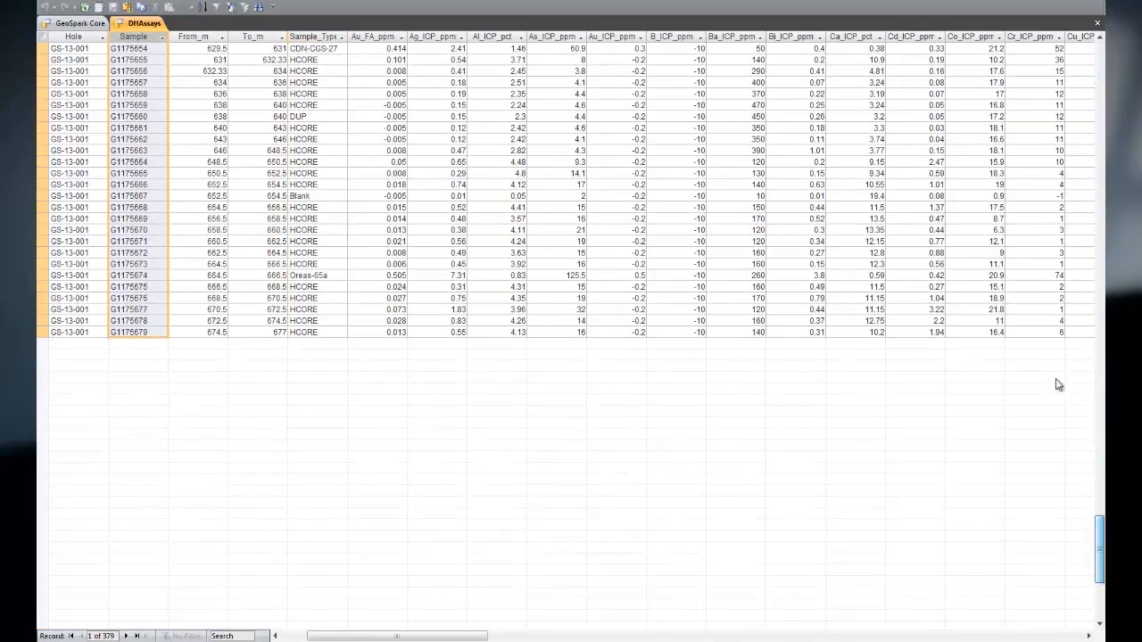
click(1097, 22)
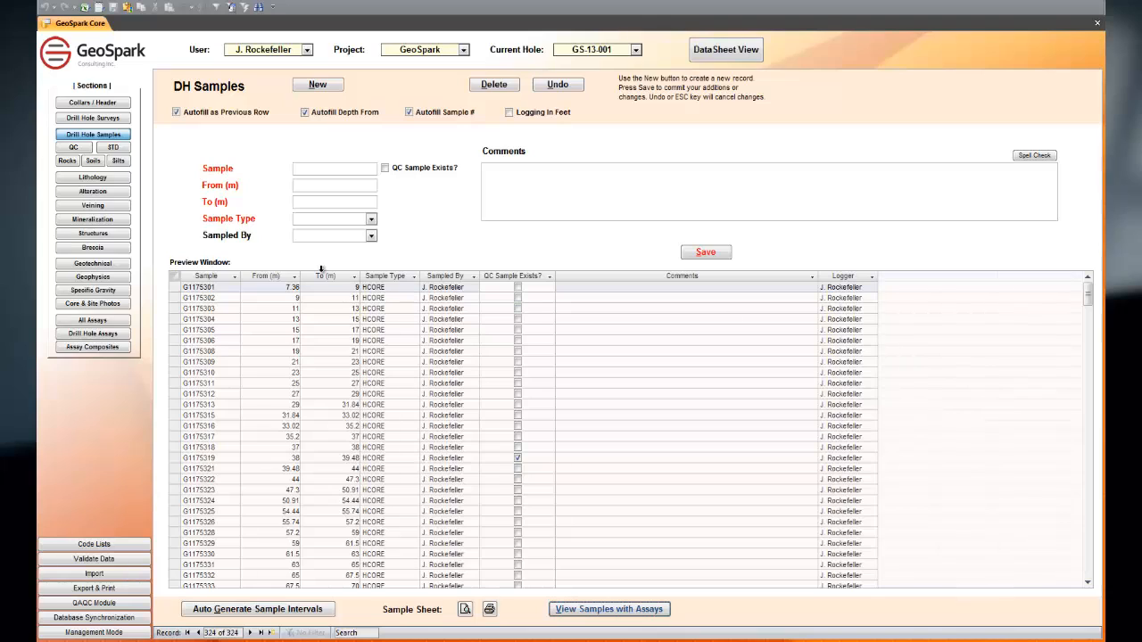
Step: In the QC samples, change the primary sample to G1175664, review the QC Category options, and undo the edit
click(76, 149)
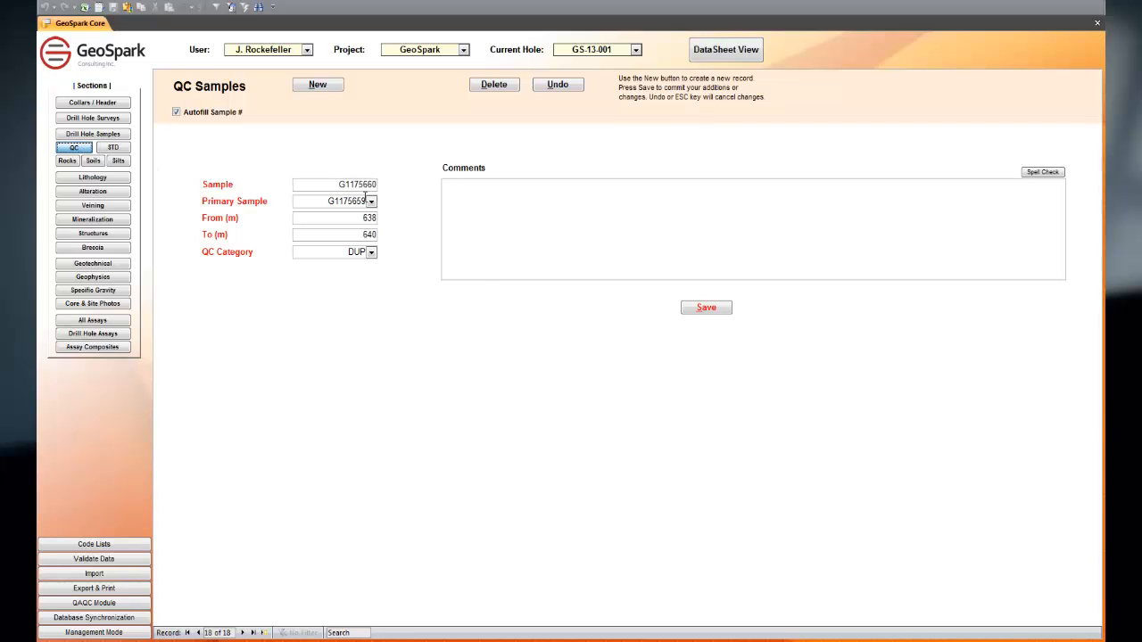
click(371, 202)
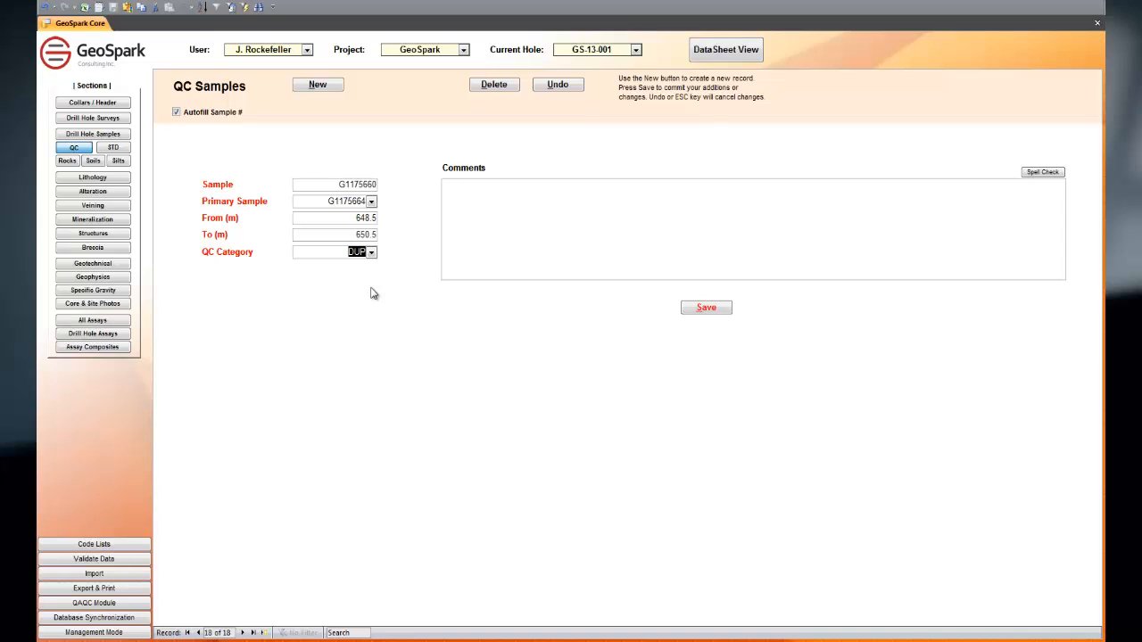
click(371, 253)
click(559, 86)
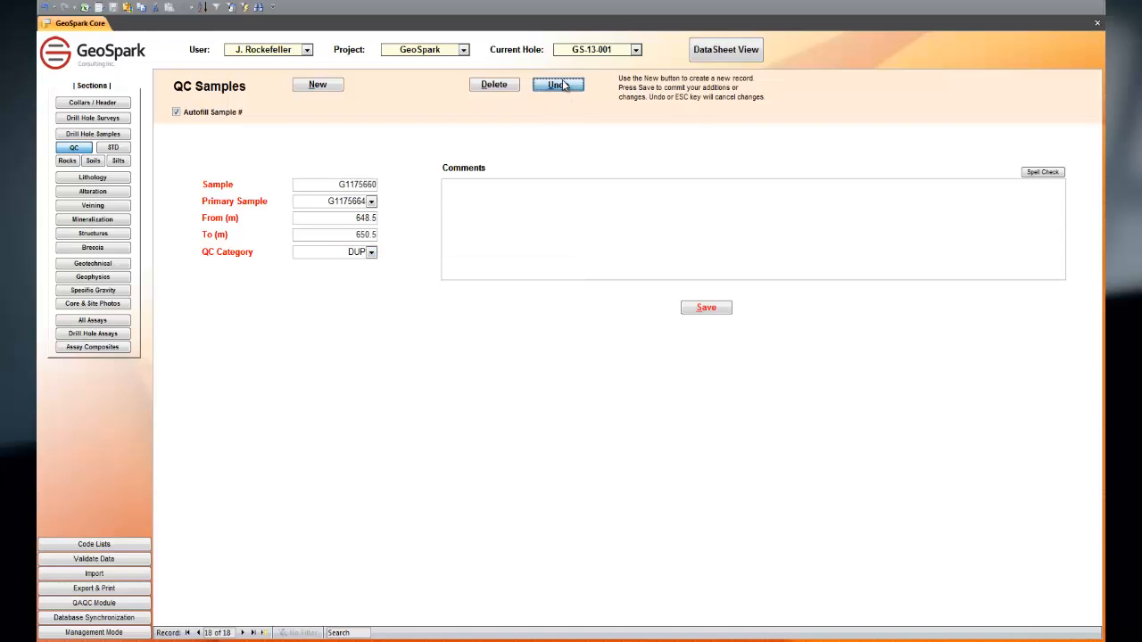
Step: Open the Standards / Blanks records and review the available Standard Type options without changing the record
click(113, 147)
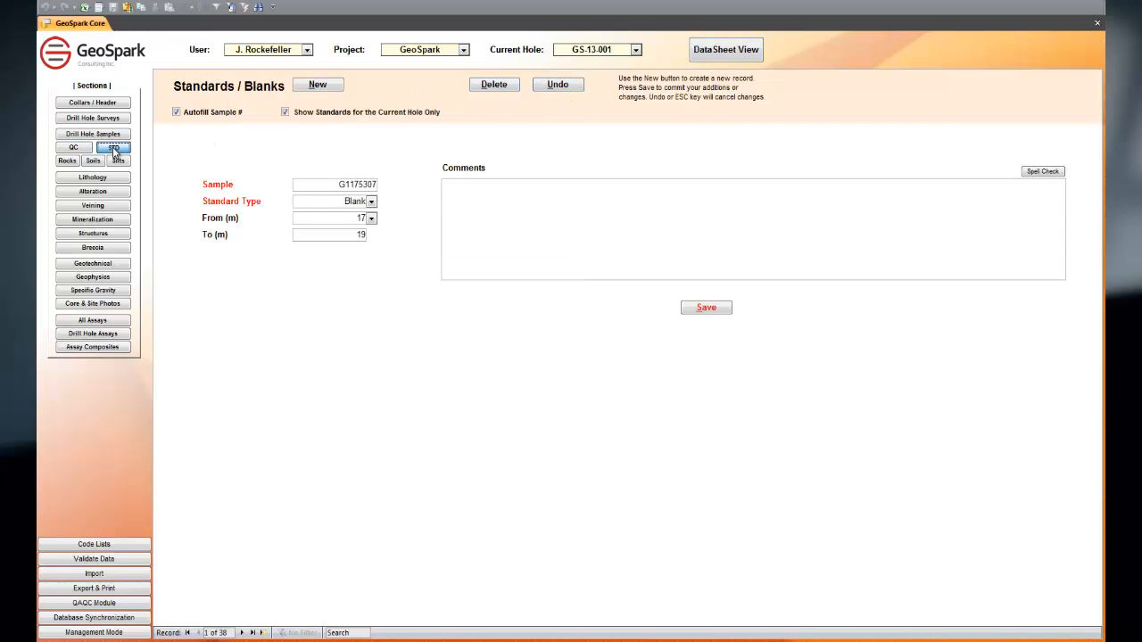
click(372, 202)
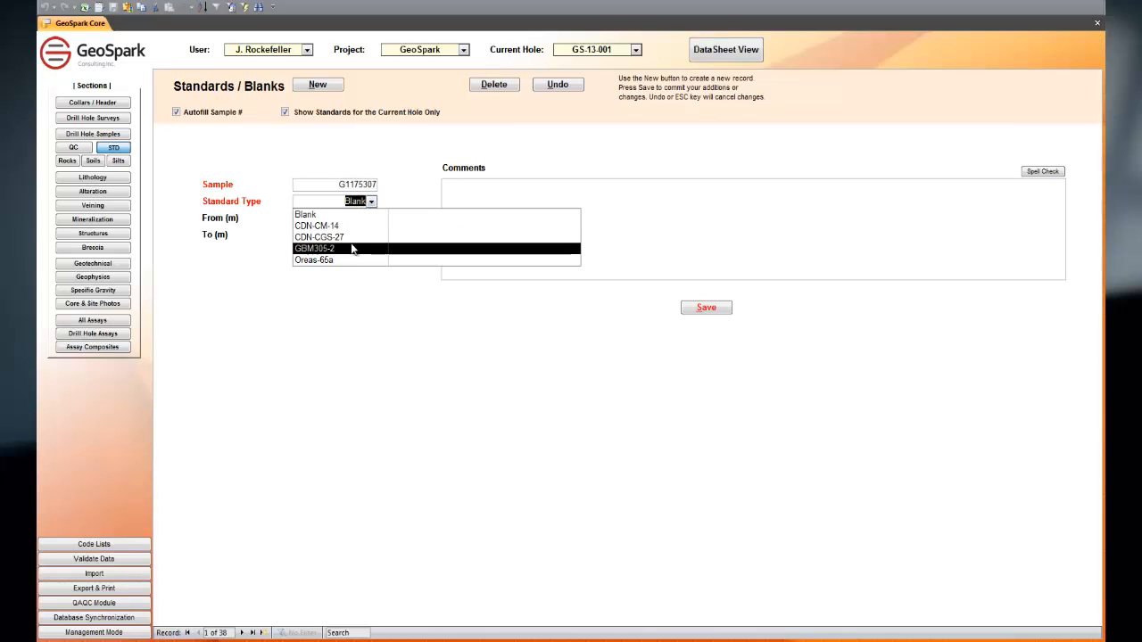
click(384, 158)
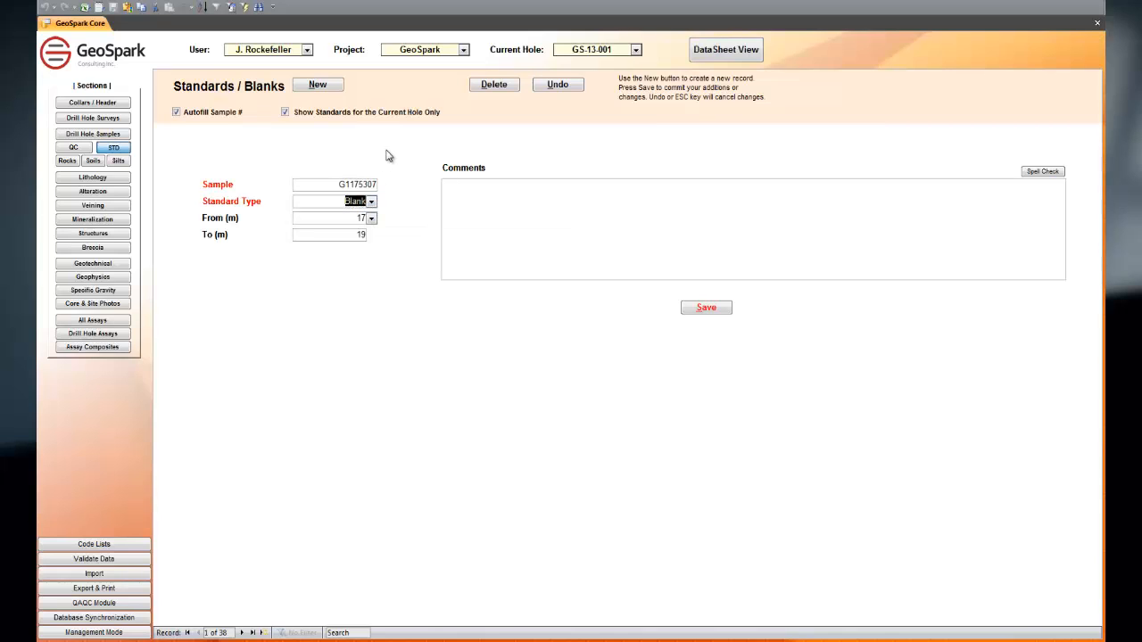
Step: View the surface rocks and surface soils records, examine the soil assays table across its columns, and close it
click(78, 167)
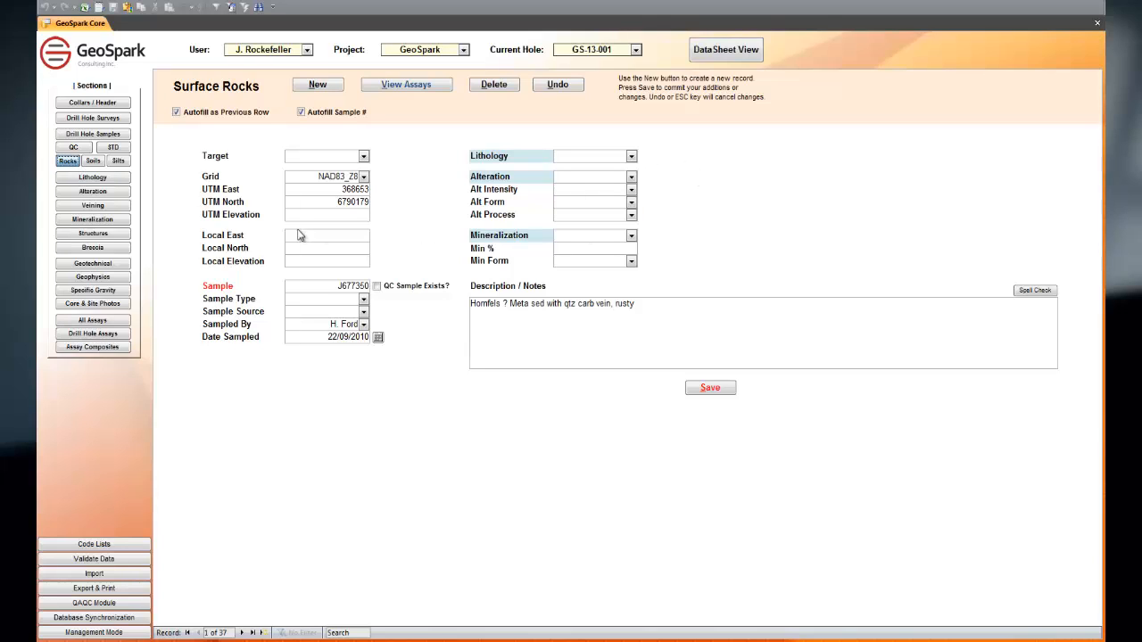
click(94, 162)
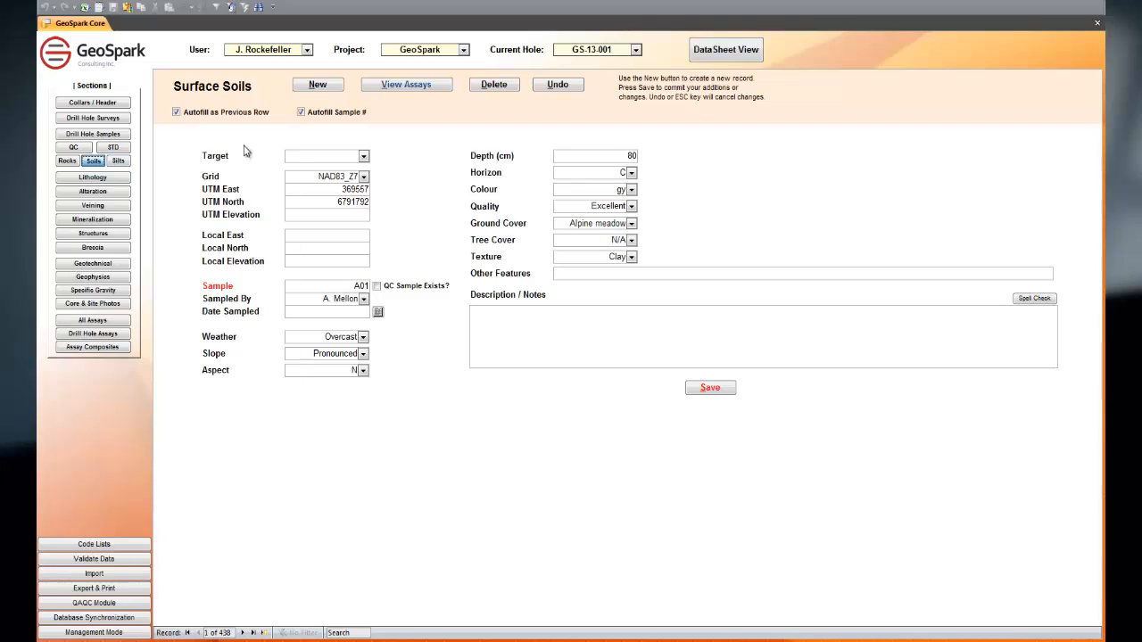
click(436, 85)
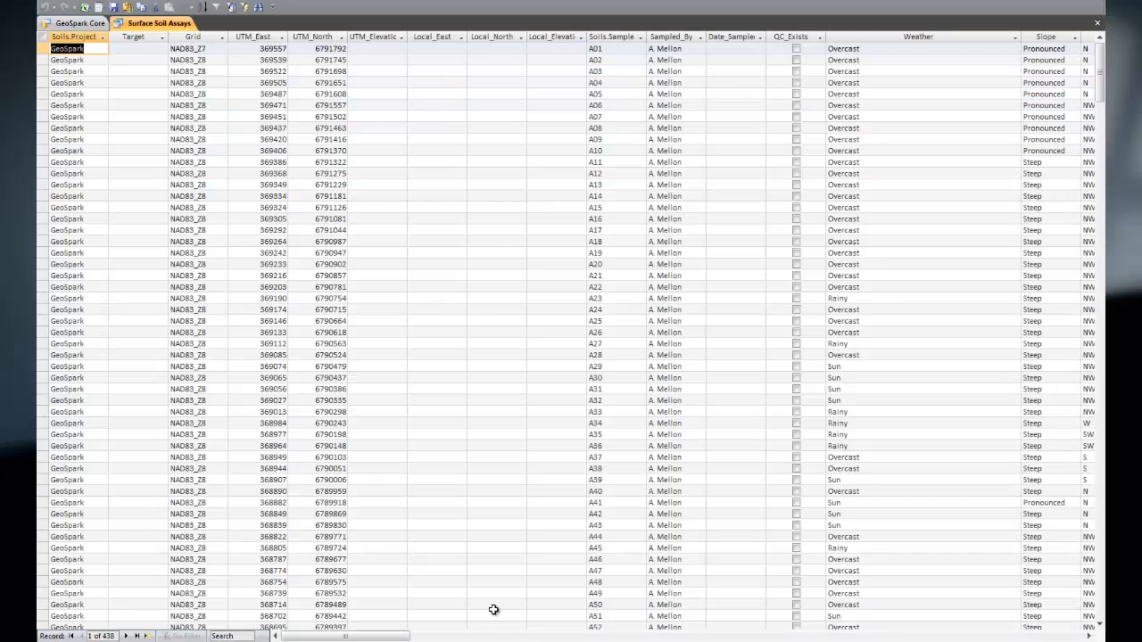
drag(394, 639, 519, 636)
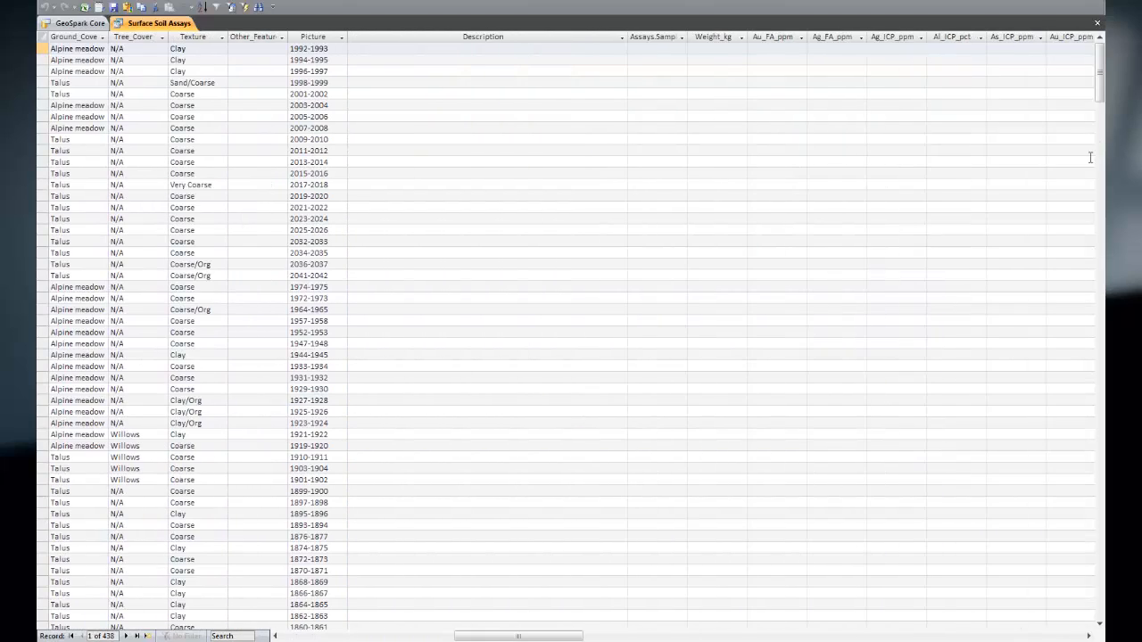
click(1097, 22)
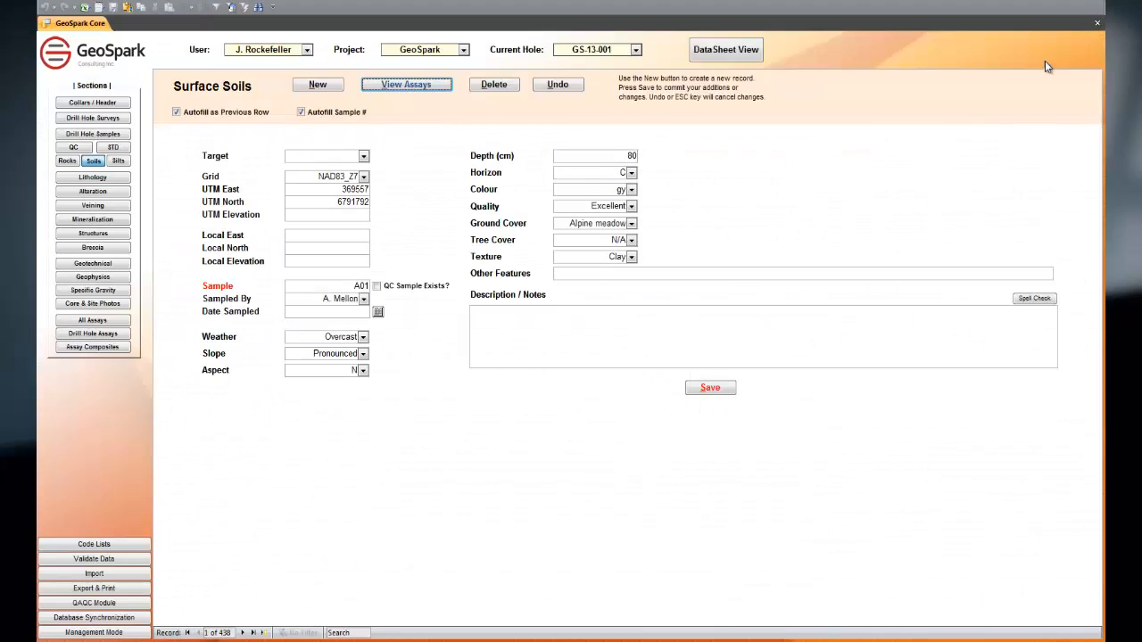
Step: View the surface silts record, and open the lithology log to review the Lith 1 rock code options
click(120, 161)
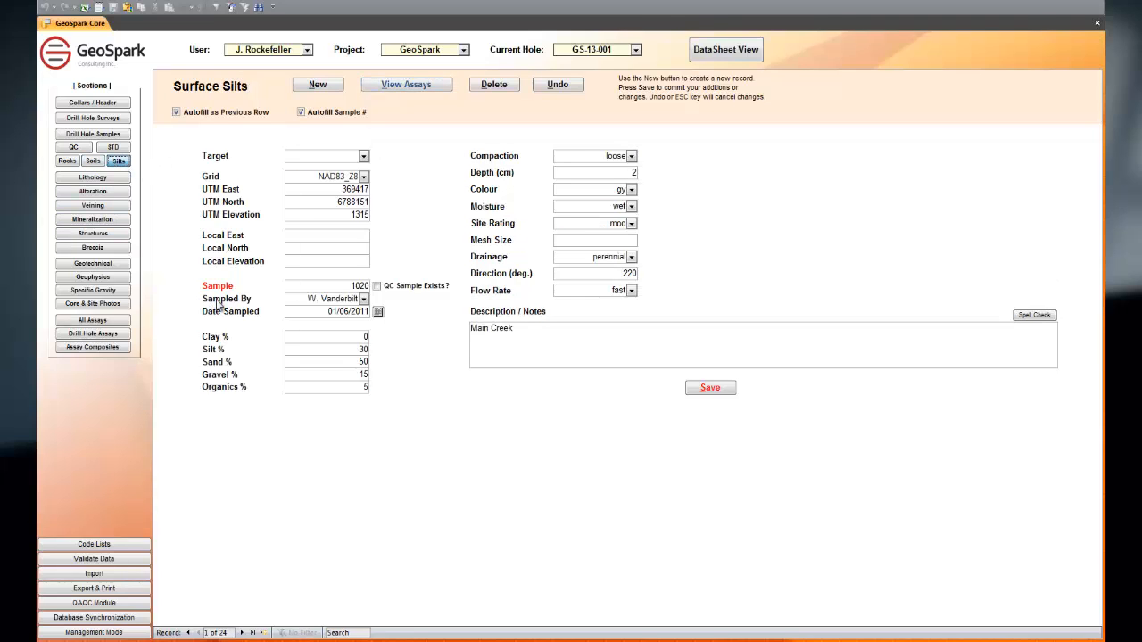
click(93, 178)
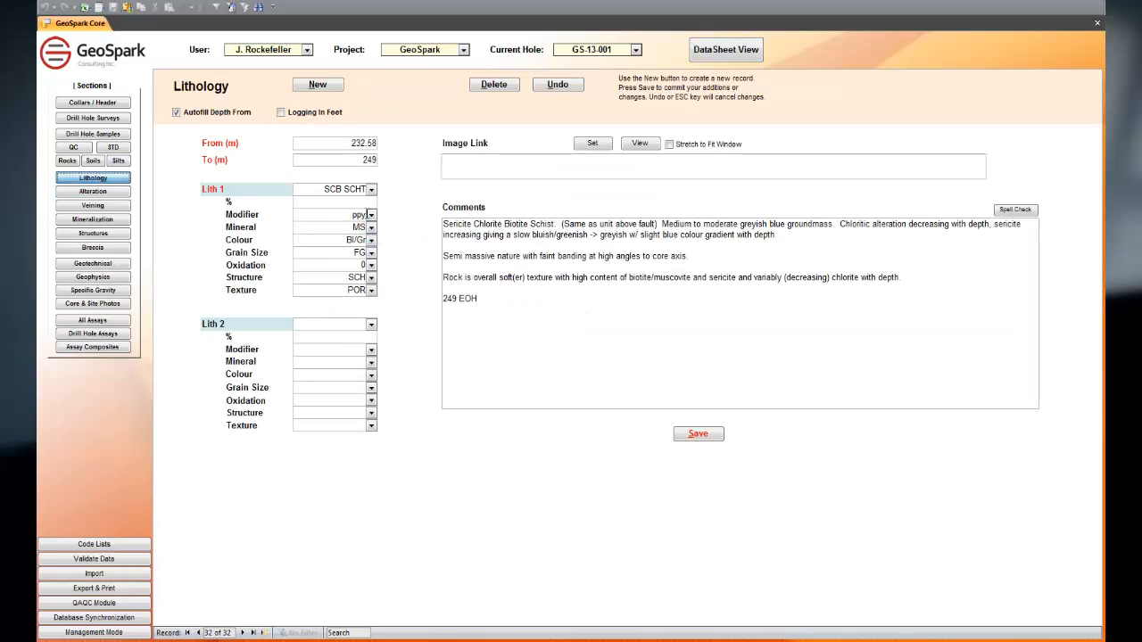
click(372, 190)
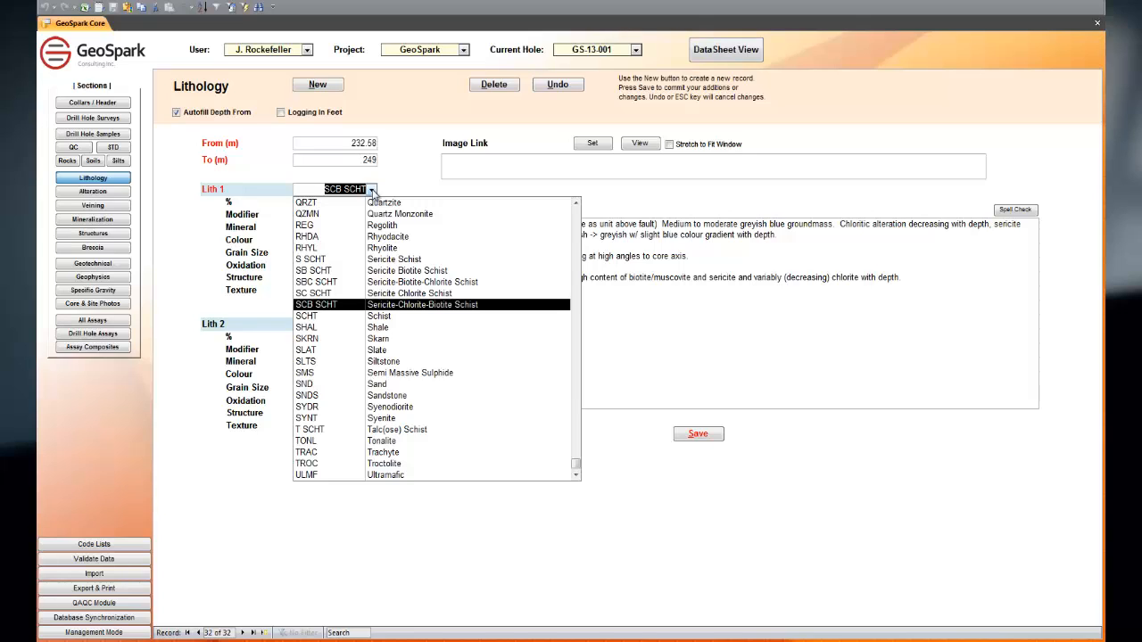
Step: Look up Lith 1 rock codes beginning with "tr", and cancel the edit to the lithology record
text(t)
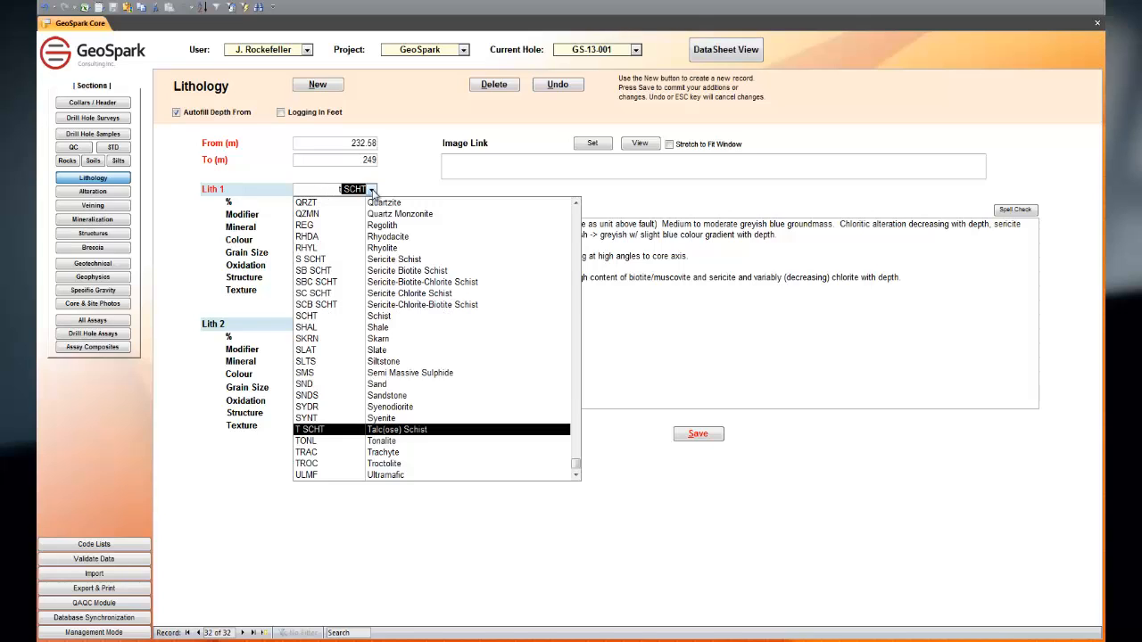
text(rAC)
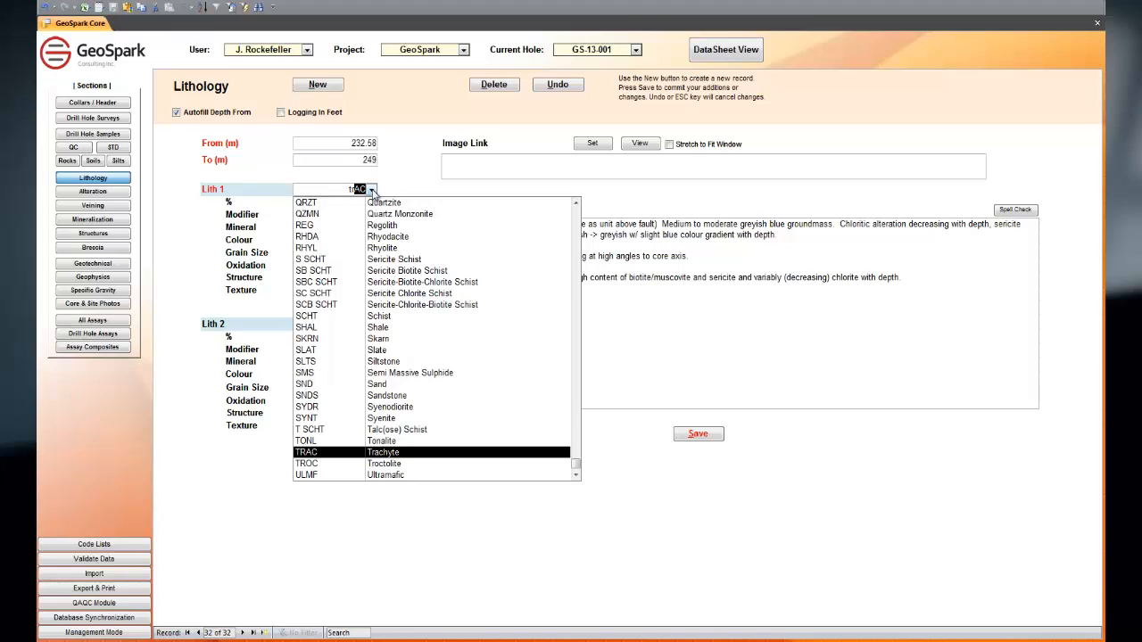
key(Escape)
key(Escape)
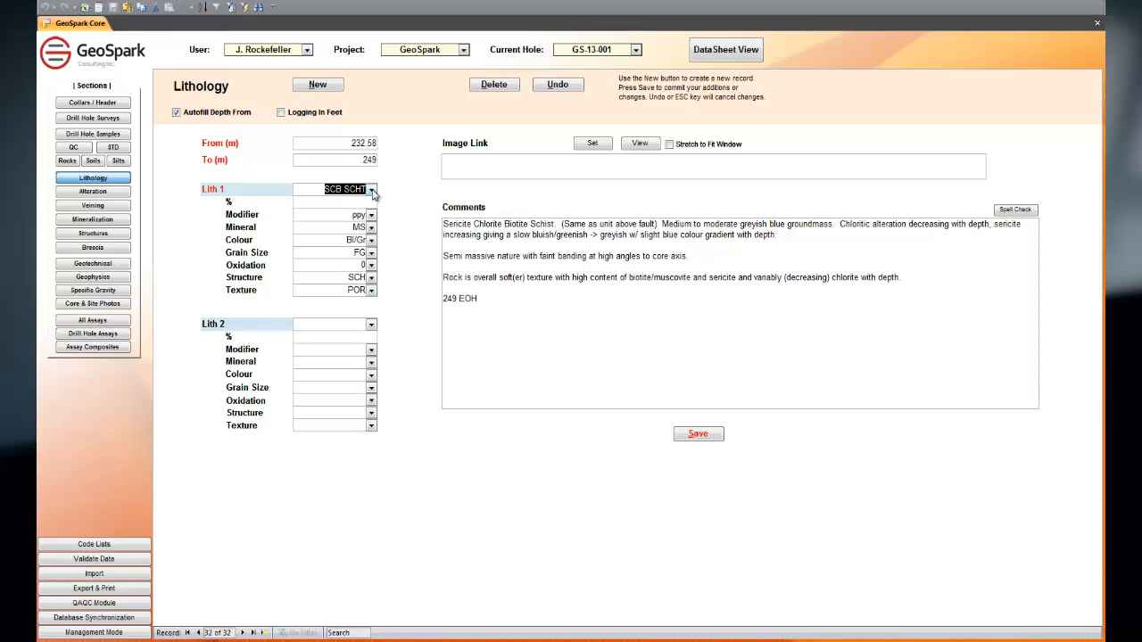
Step: Review the available Modifier, Mineral and Colour options for Lith 1 without changing the record
click(371, 215)
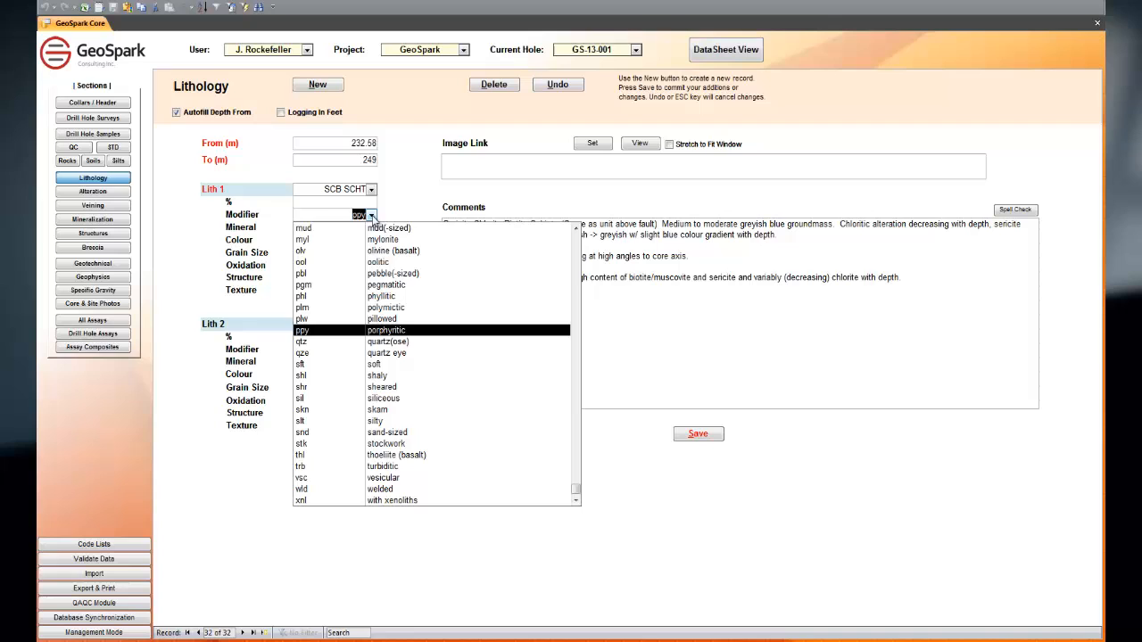
click(395, 194)
click(371, 228)
scroll(410, 299, up, 8)
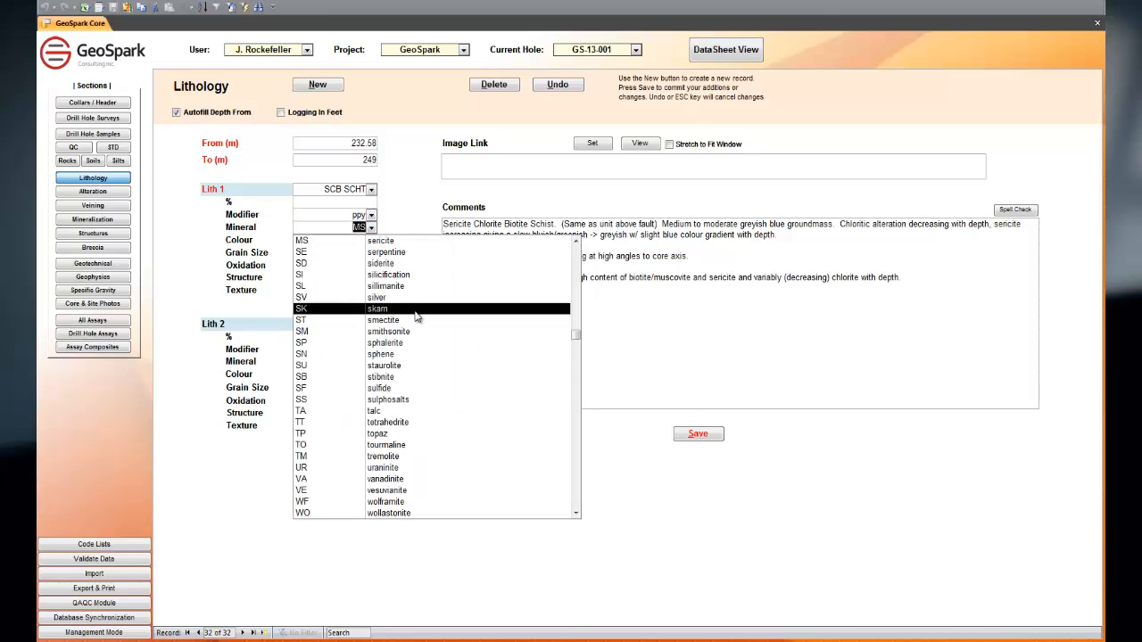
scroll(417, 297, up, 3)
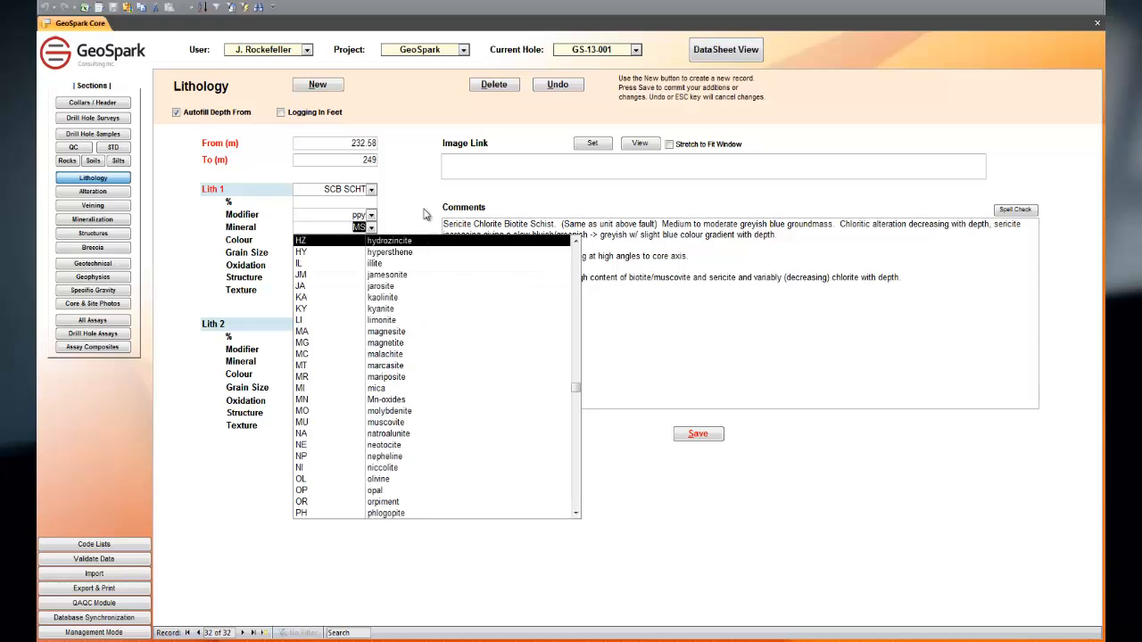
click(405, 178)
click(371, 241)
click(372, 245)
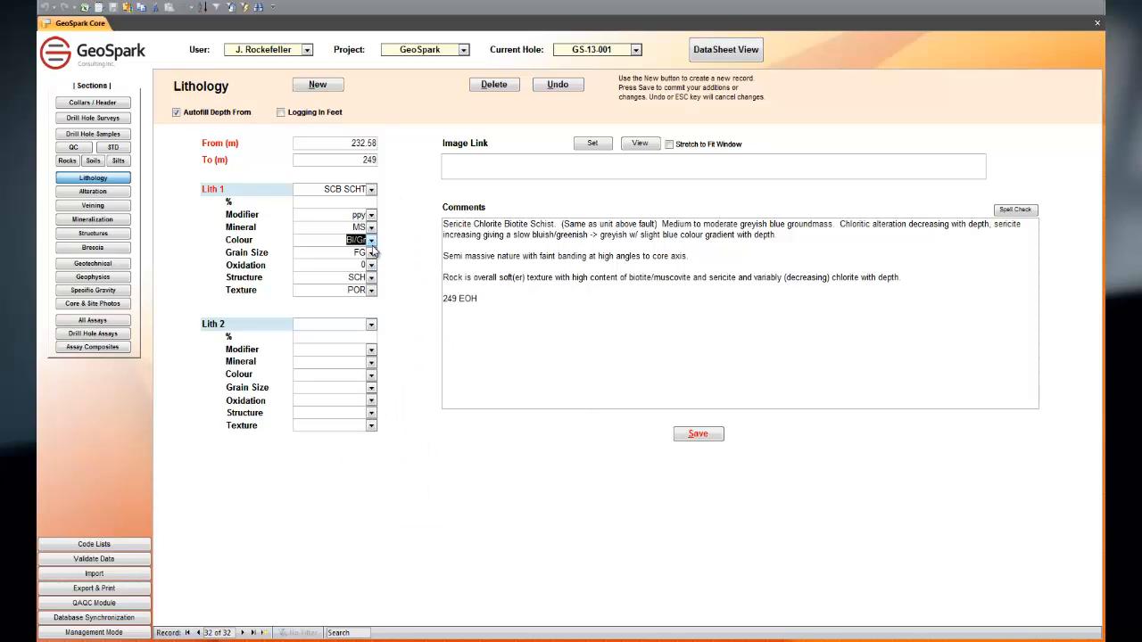
Step: Review the Lith 1 Grain Size, Oxidation, Structure and Texture options without changing the record
click(371, 256)
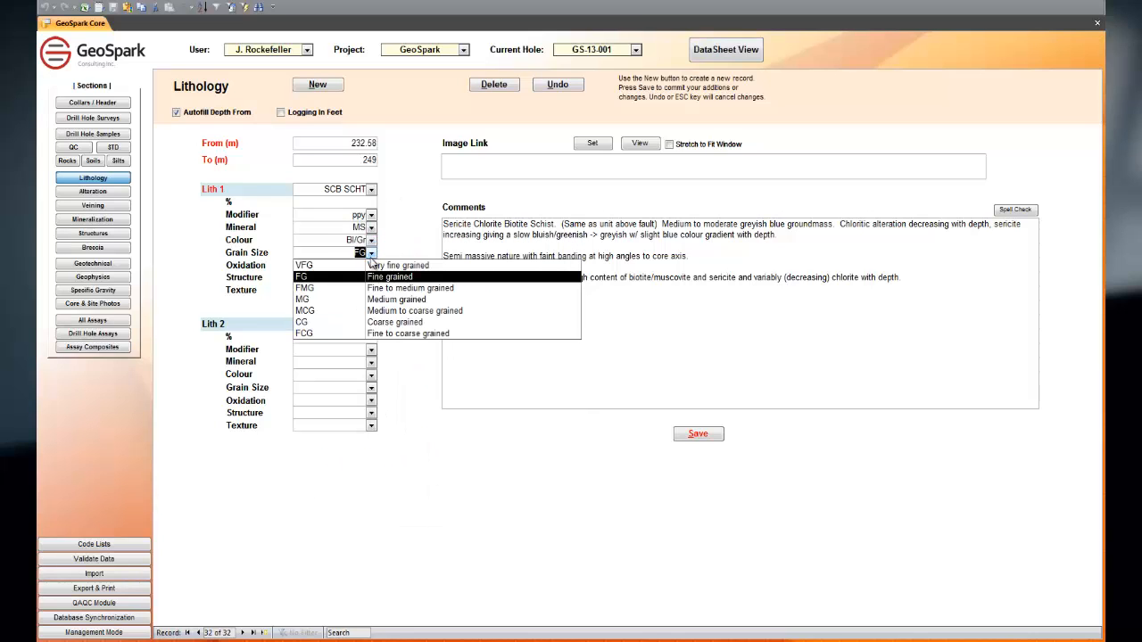
click(372, 254)
click(372, 266)
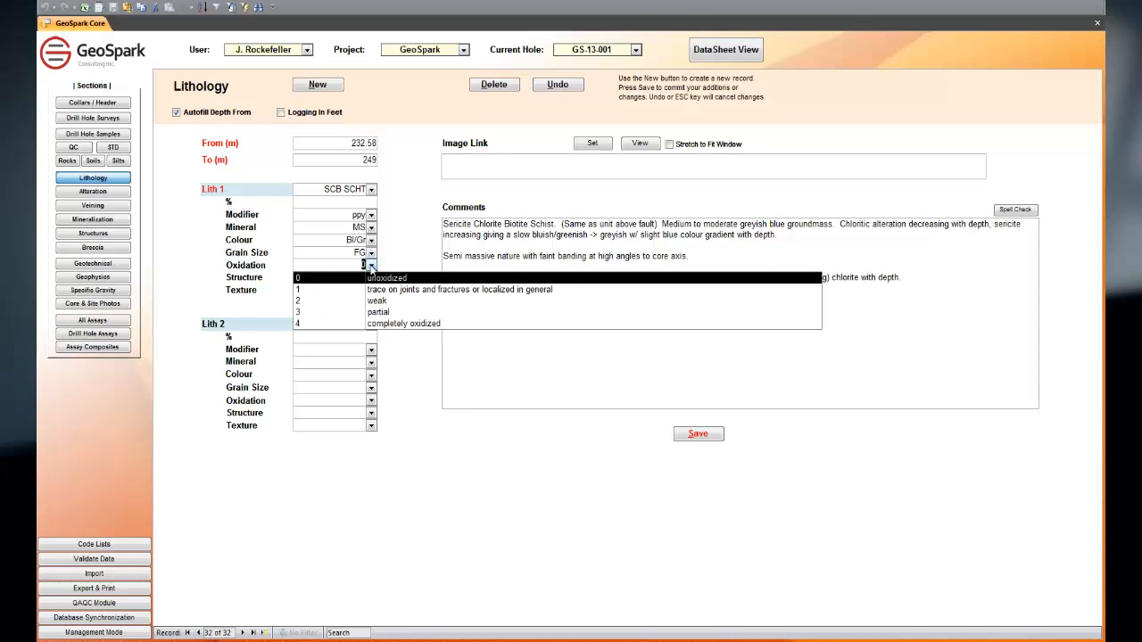
click(371, 266)
click(371, 279)
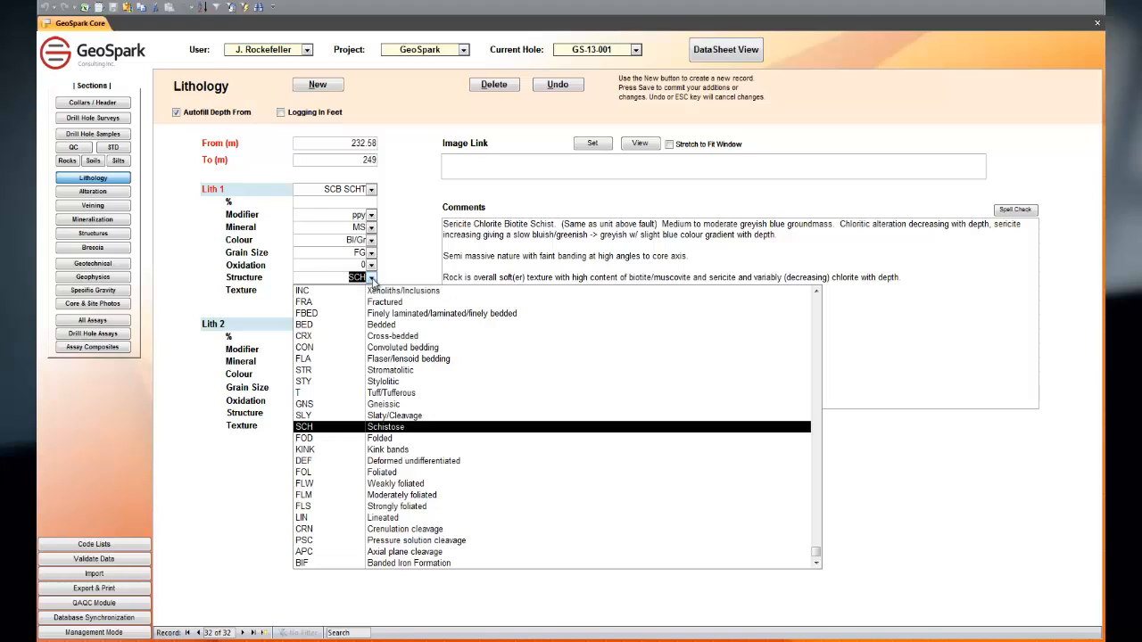
click(371, 278)
click(371, 291)
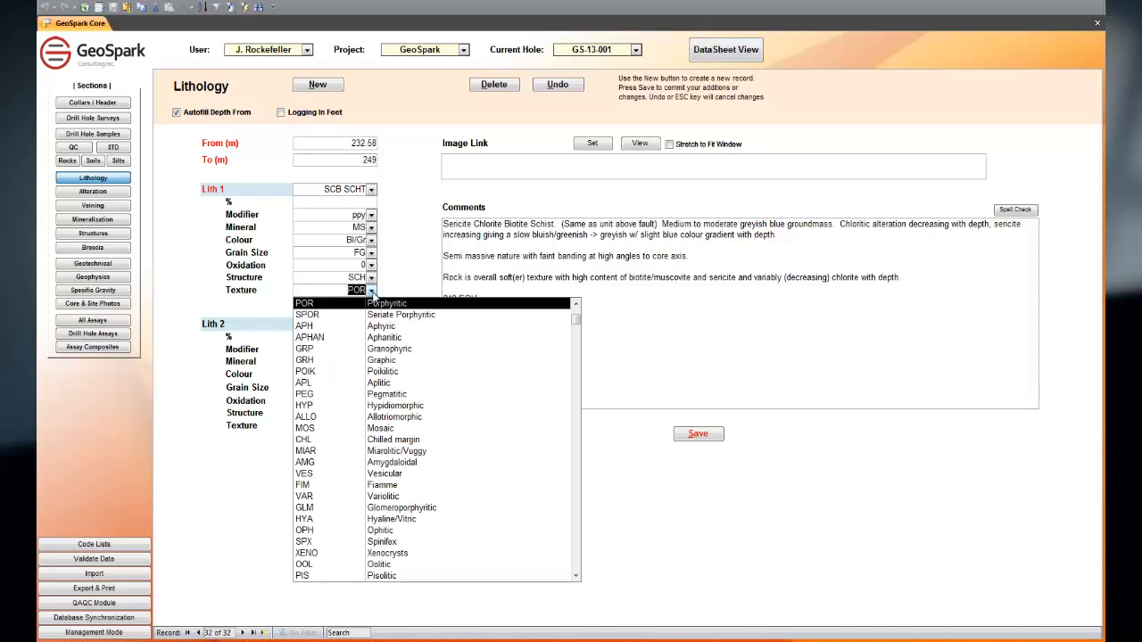
click(372, 292)
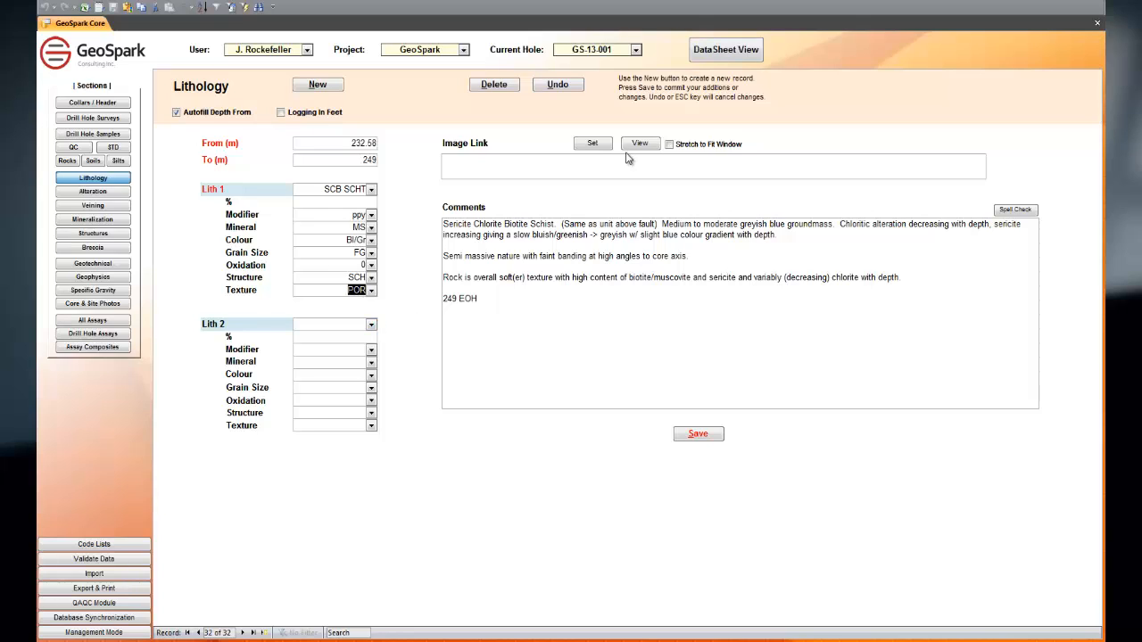
Step: Show the lithology log as a datasheet and examine its Comments, Logger and Relog columns
click(710, 56)
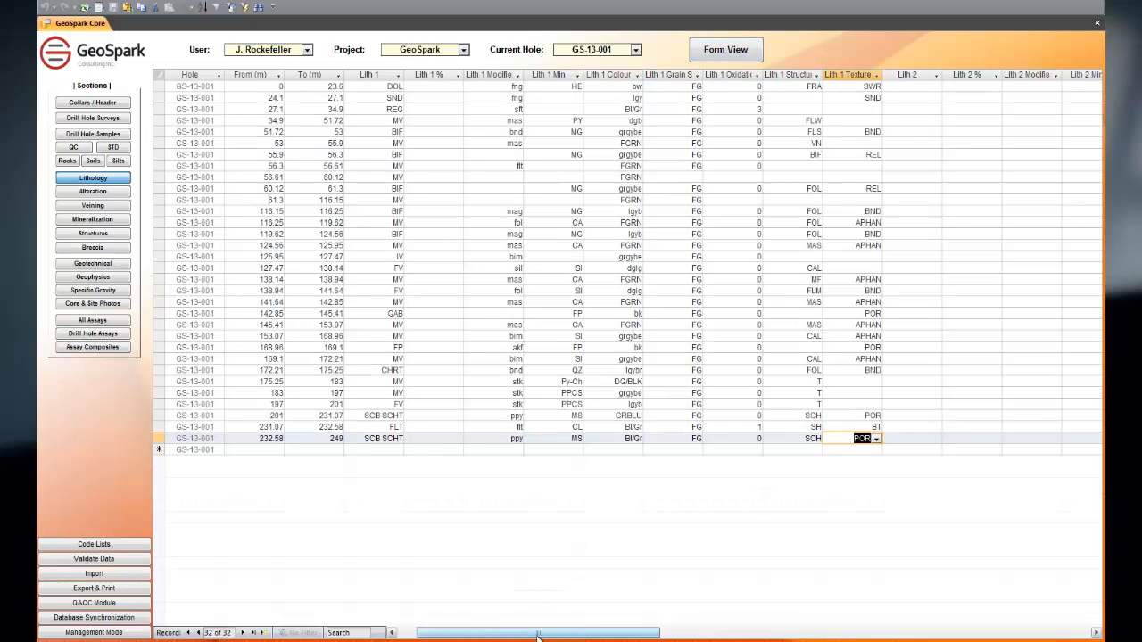
drag(535, 637, 817, 637)
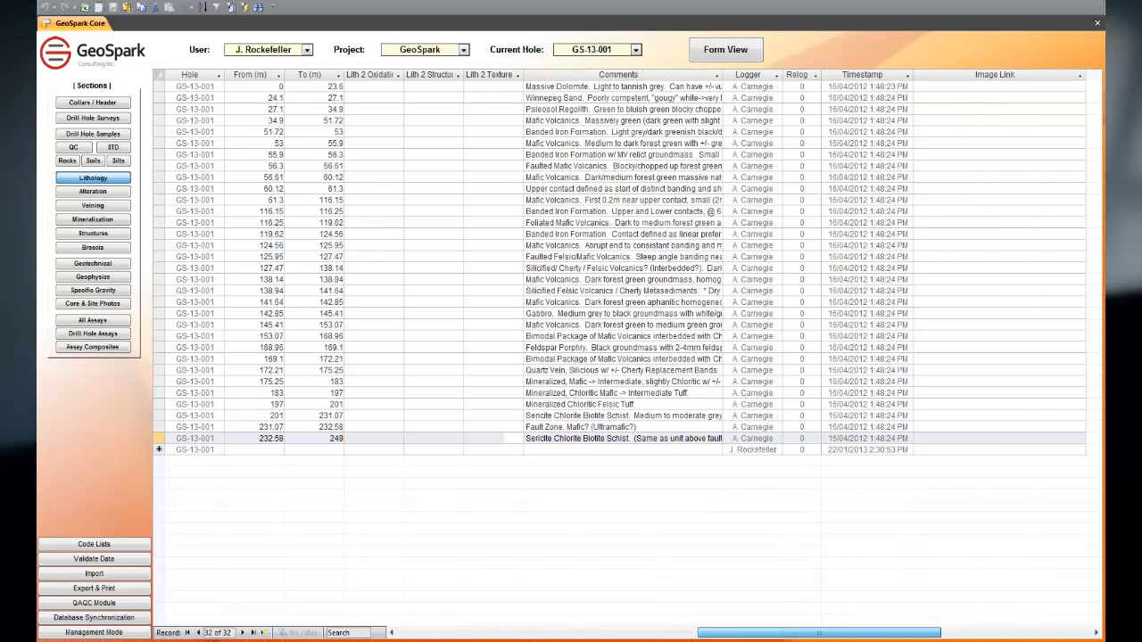
click(799, 75)
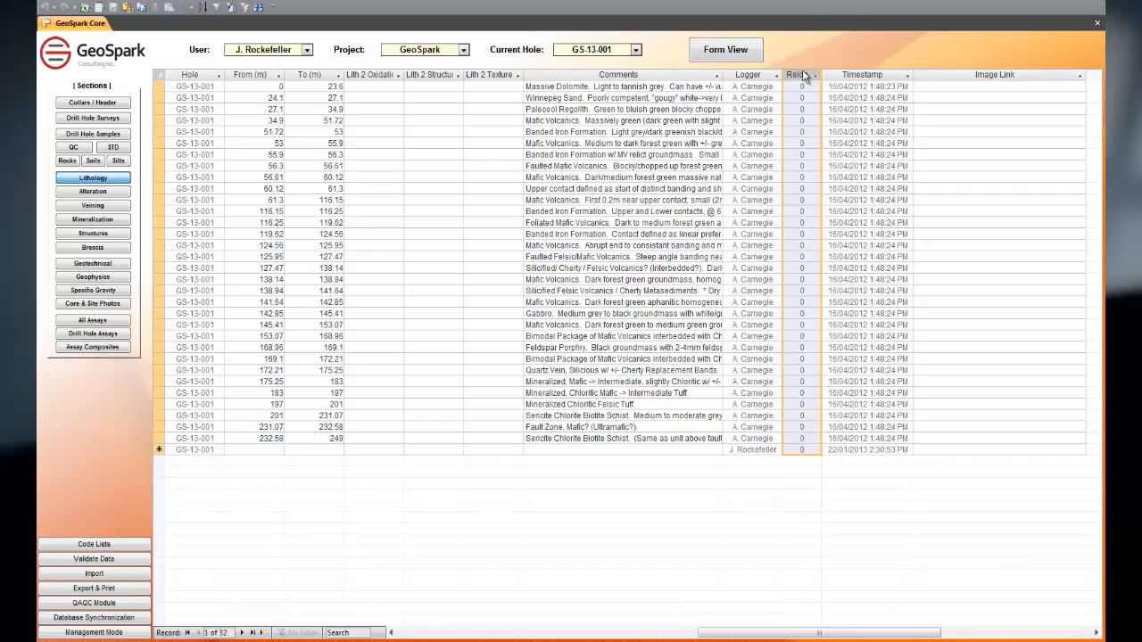
Step: Open the collar form for GS-13-001 and set the drill hole's relog number to 1
click(93, 103)
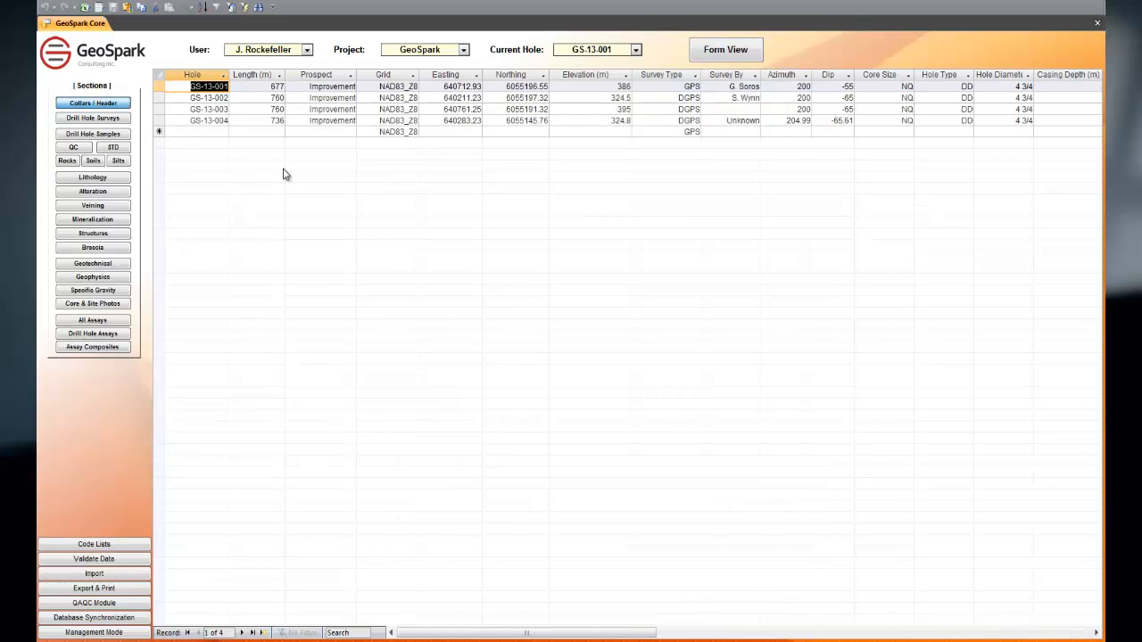
click(730, 56)
click(718, 140)
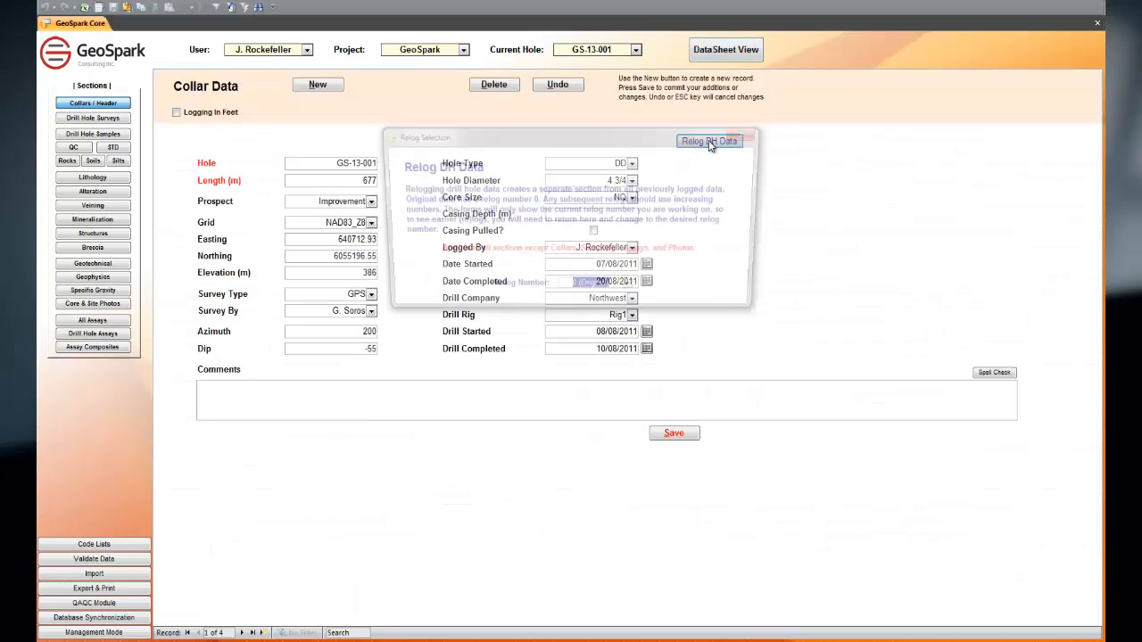
click(632, 290)
click(603, 312)
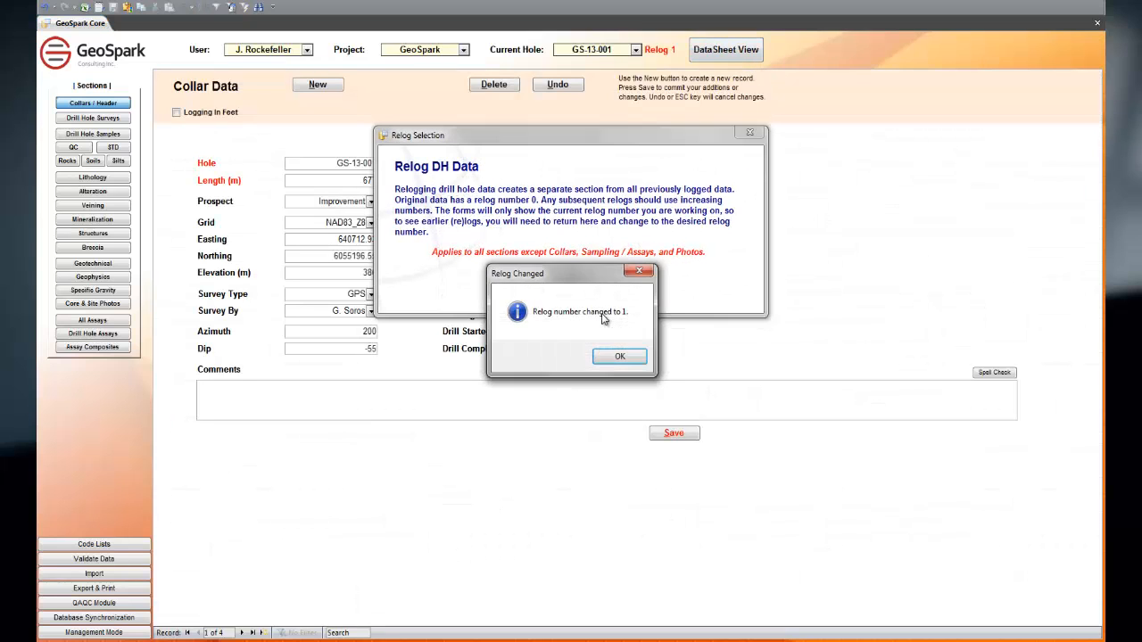
click(614, 364)
click(750, 133)
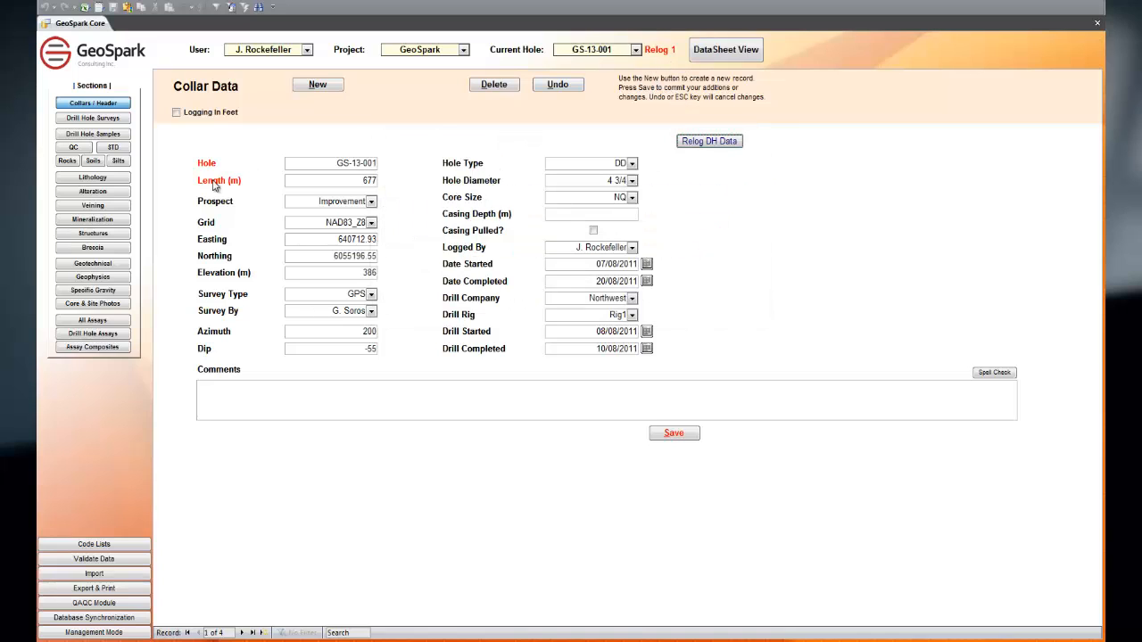
Step: View the Relog 1 lithology log as a datasheet and check the Relog column of its new record
click(121, 183)
click(727, 59)
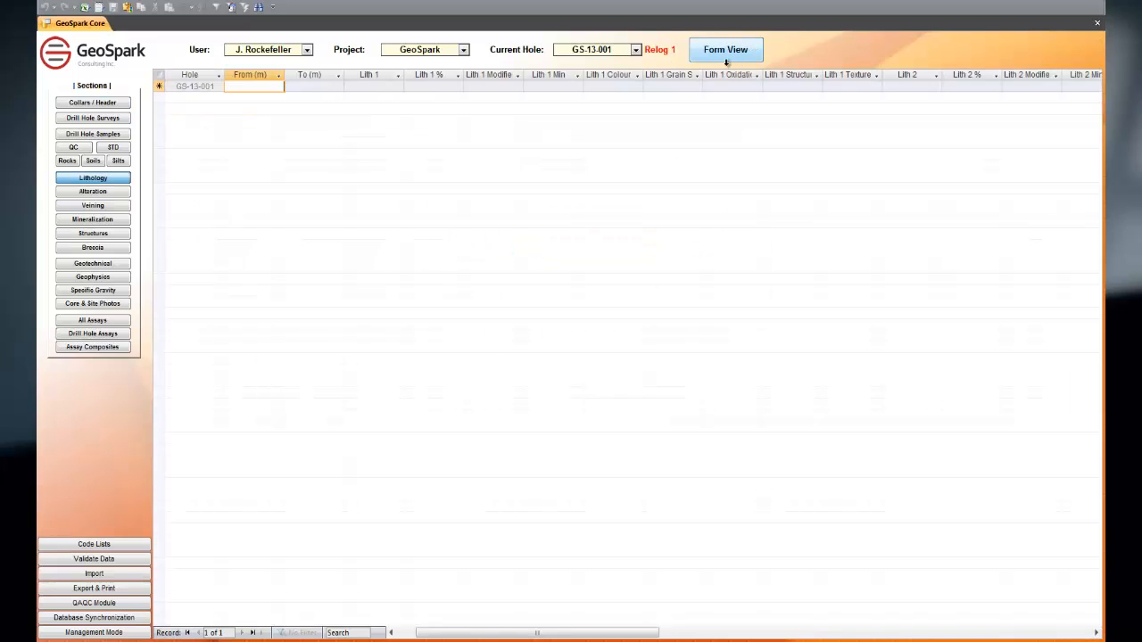
drag(479, 633, 781, 633)
click(922, 85)
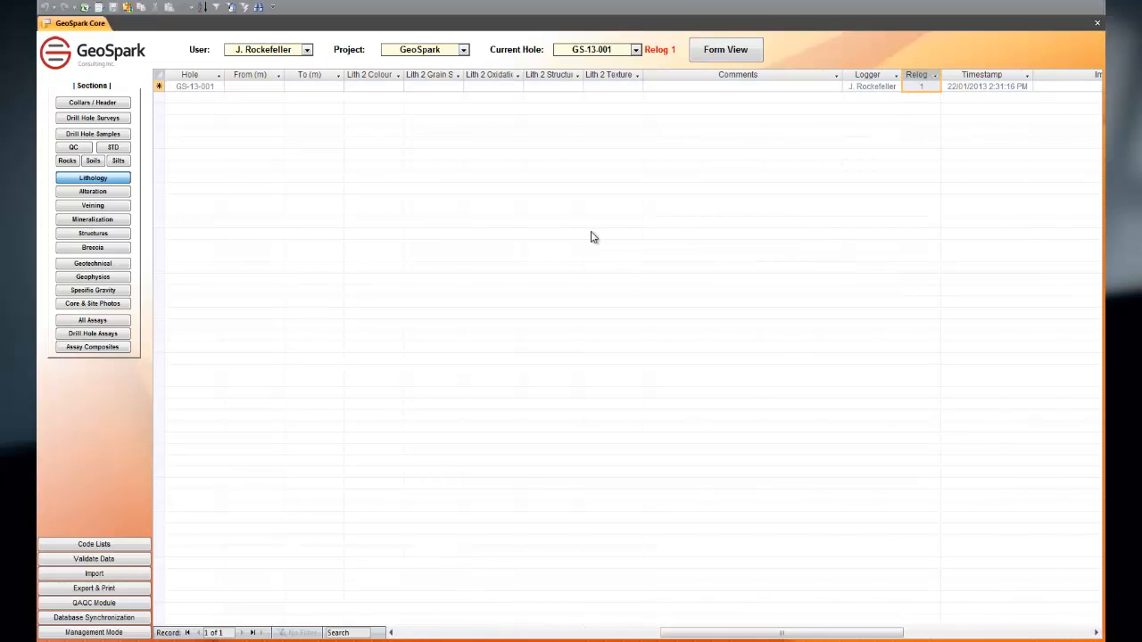
Step: Reselect GS-13-001 as the current hole to return to the original logs
click(635, 50)
click(624, 75)
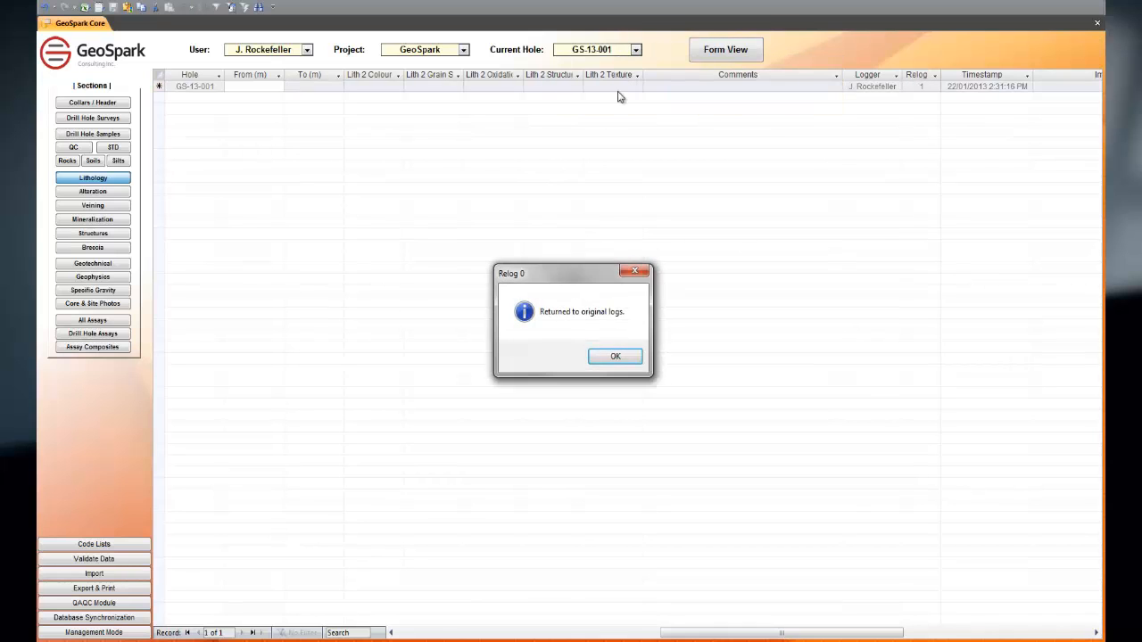
click(613, 357)
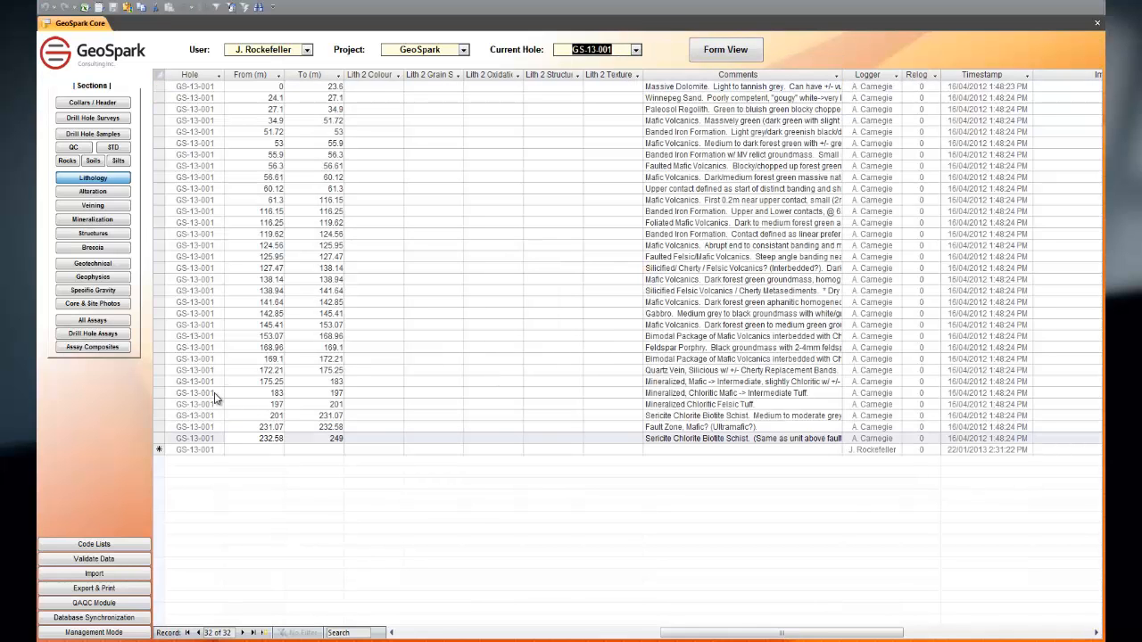
Step: View the alteration log in table and form layouts, and review the Alt 3 code, Intensity and Form options
click(65, 196)
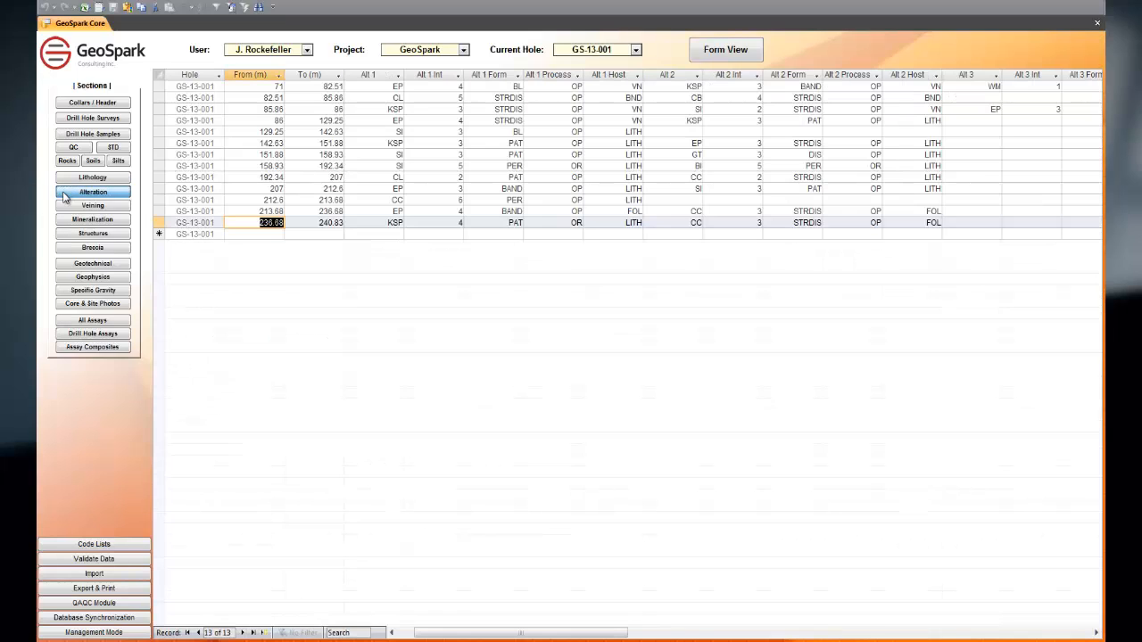
click(727, 50)
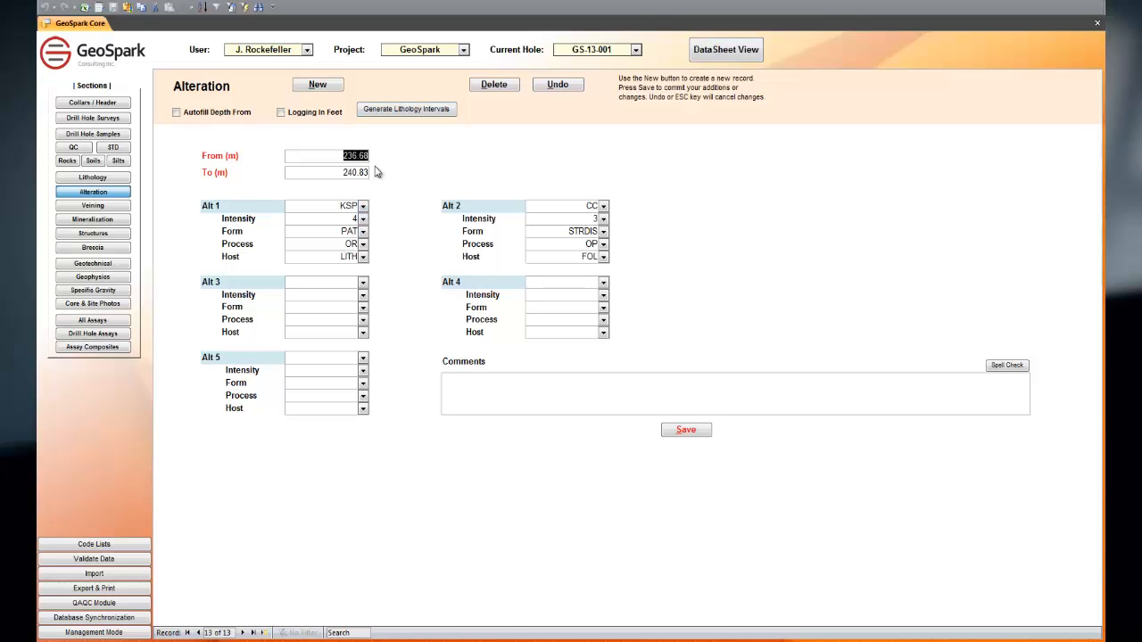
click(362, 282)
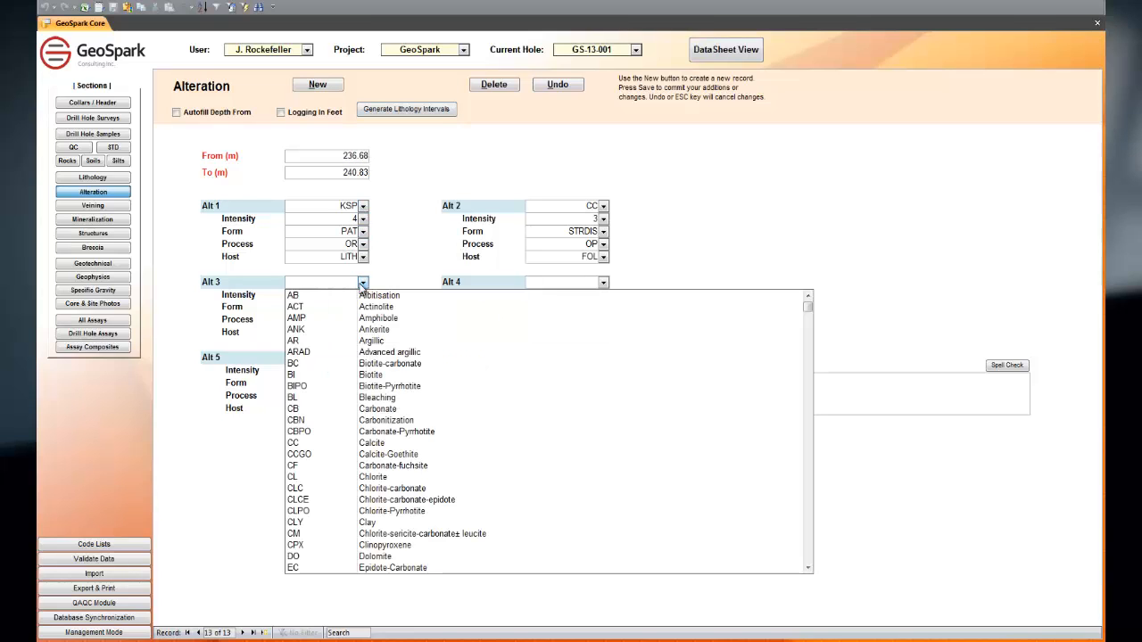
click(362, 282)
click(362, 295)
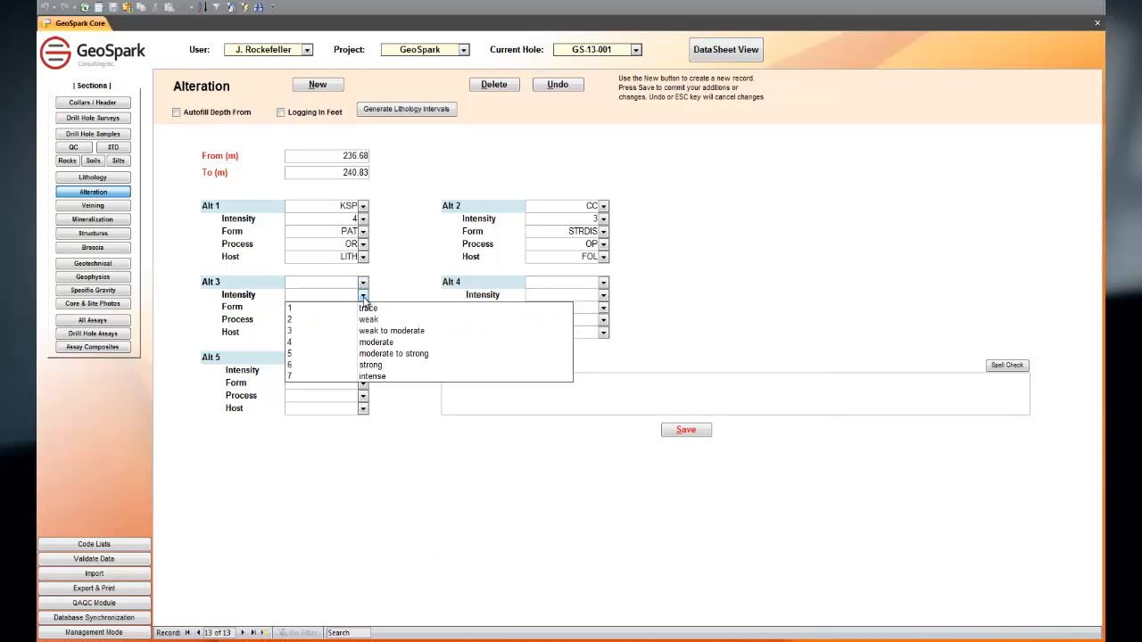
click(362, 294)
click(362, 307)
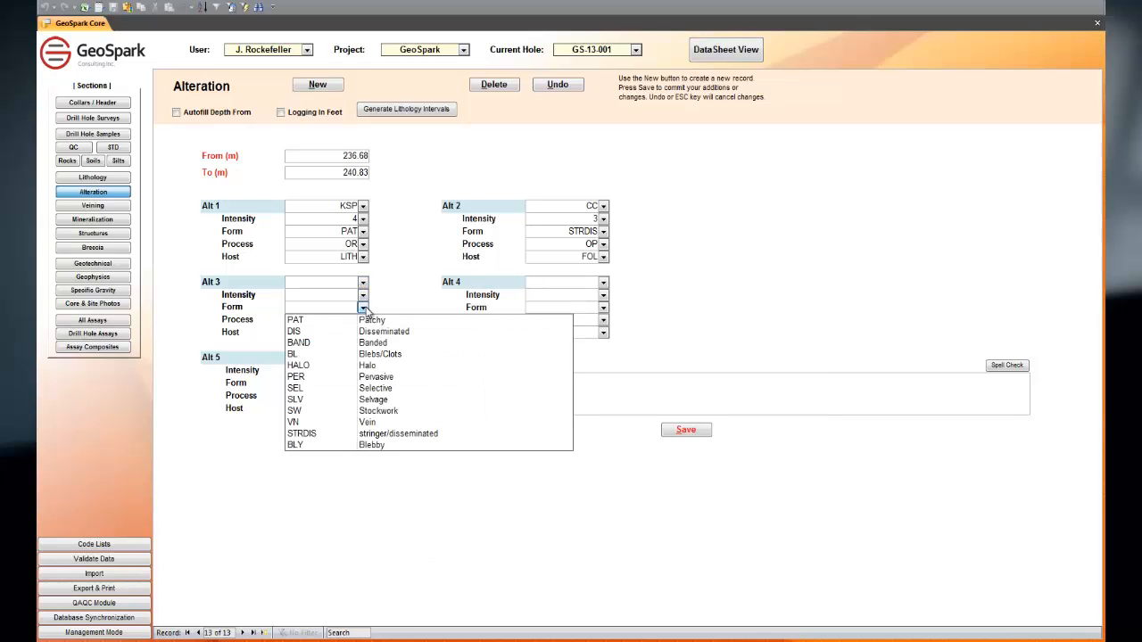
click(363, 307)
Step: View the veining record, and consult the Percent Estimator chart in the mineralization record
click(112, 209)
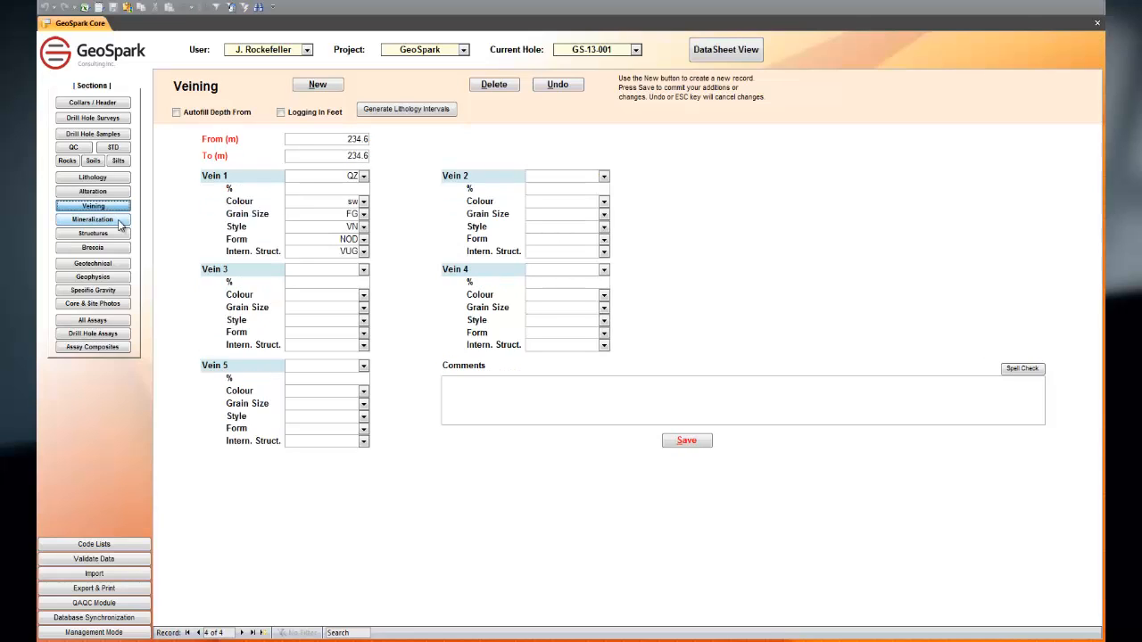
click(93, 220)
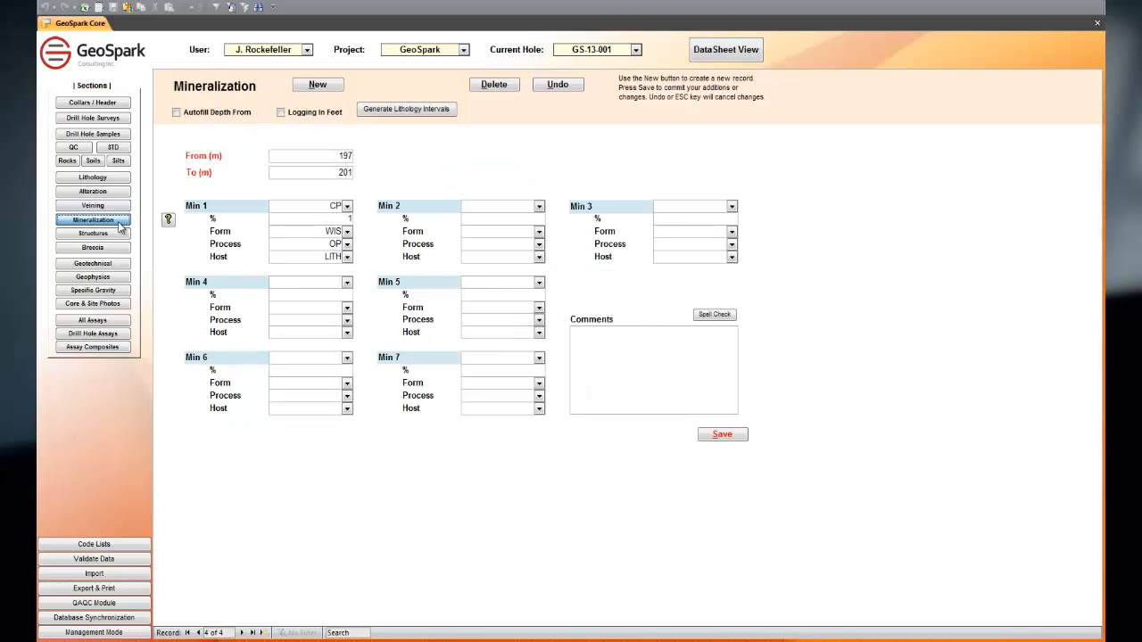
click(168, 220)
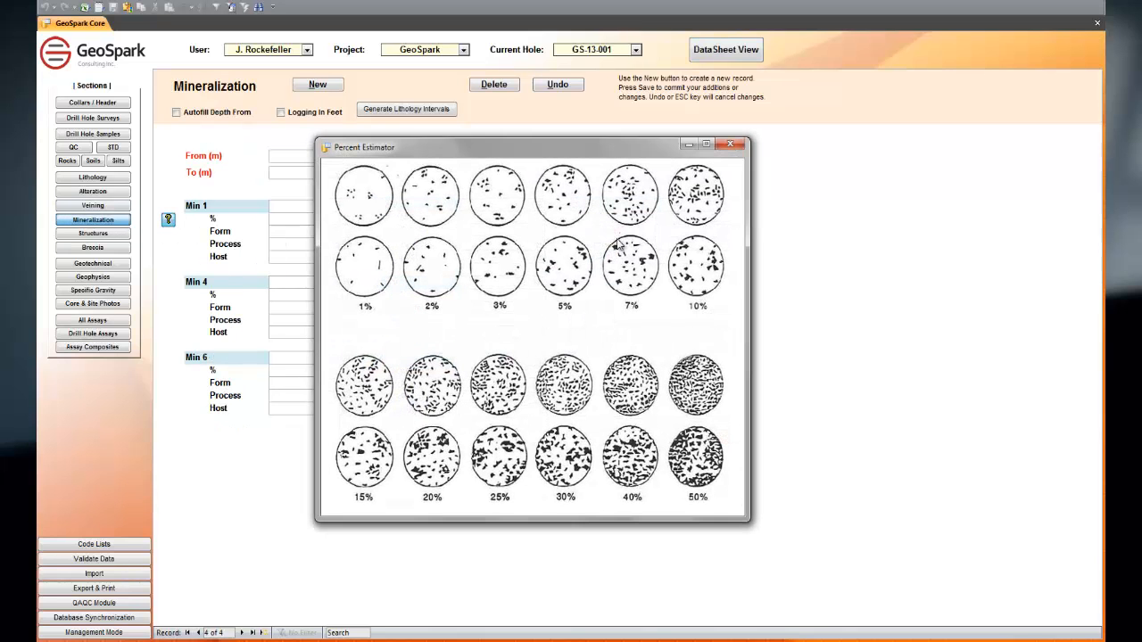
click(730, 144)
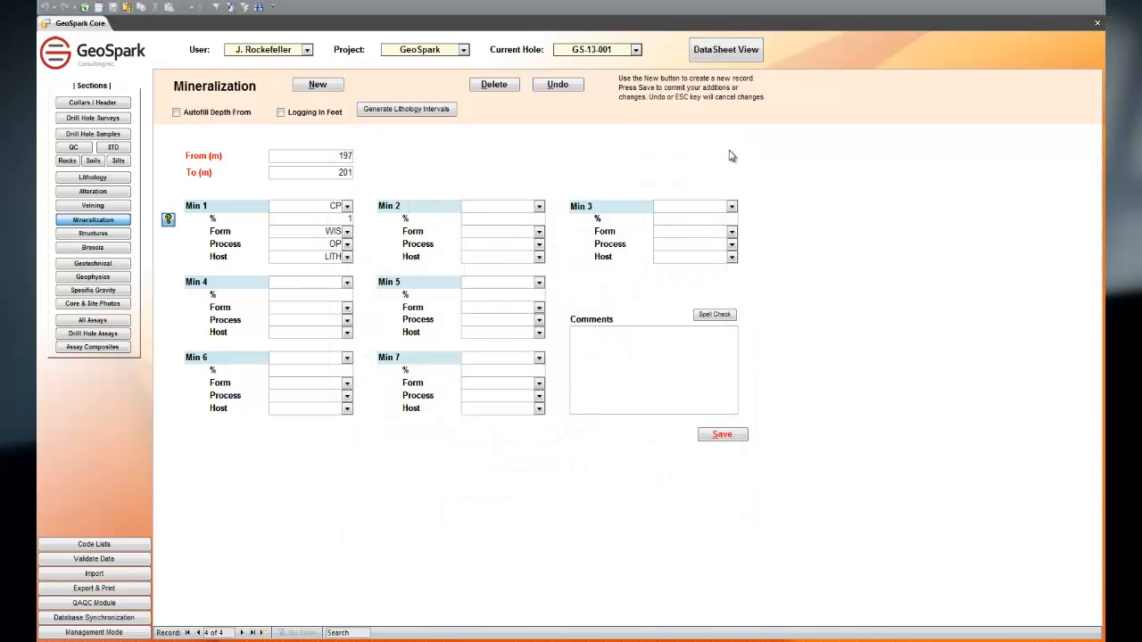
Step: Open the structures record and examine the Structure Diagram for the alpha, beta and gamma angles, clear of the fields
click(94, 234)
click(181, 314)
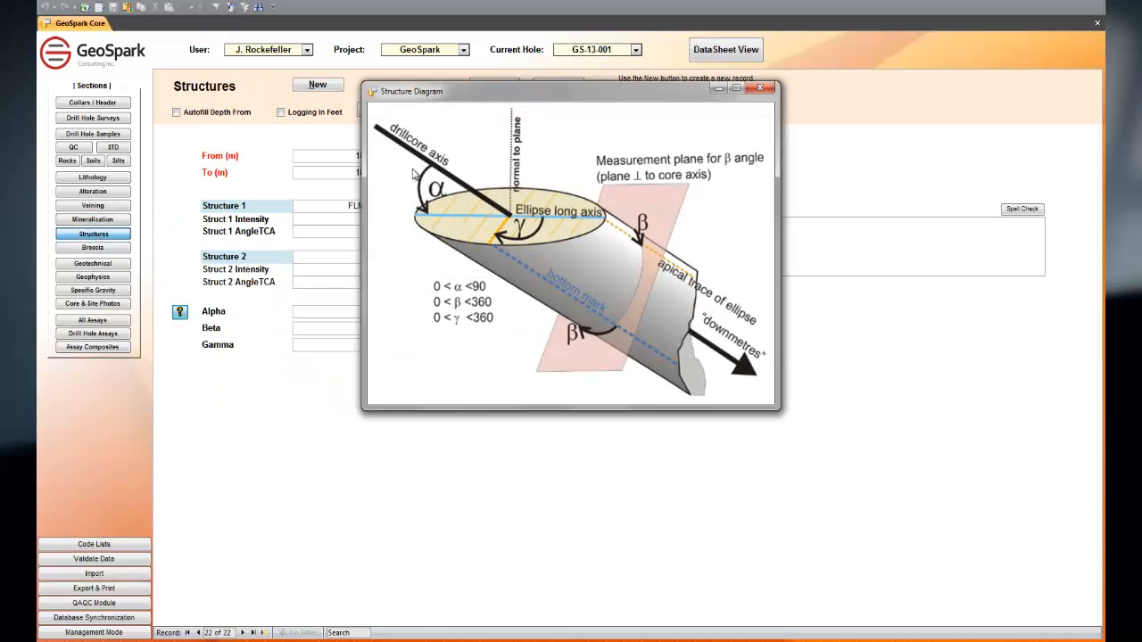
drag(459, 95, 575, 159)
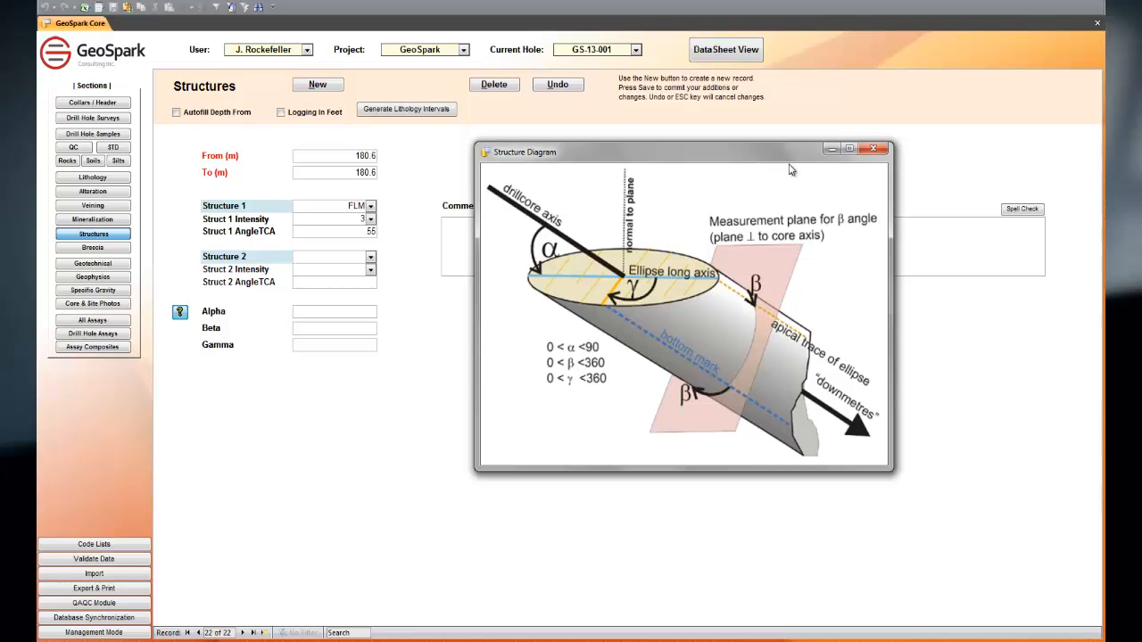
click(874, 150)
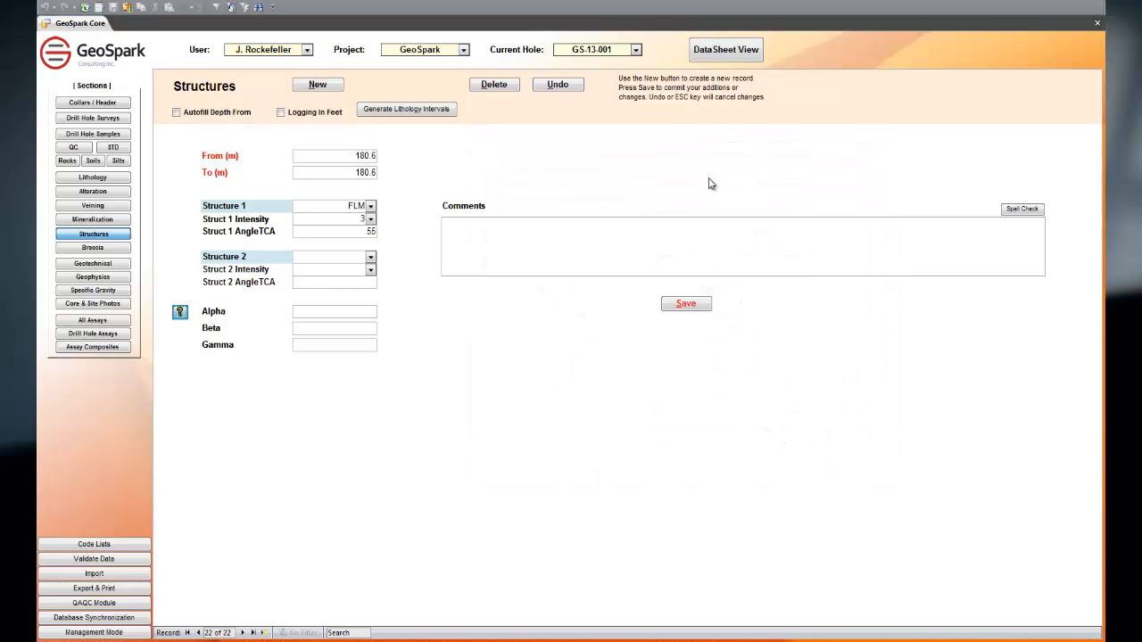
Step: View the breccia record, and review the geotechnical log in table and form layouts
click(98, 250)
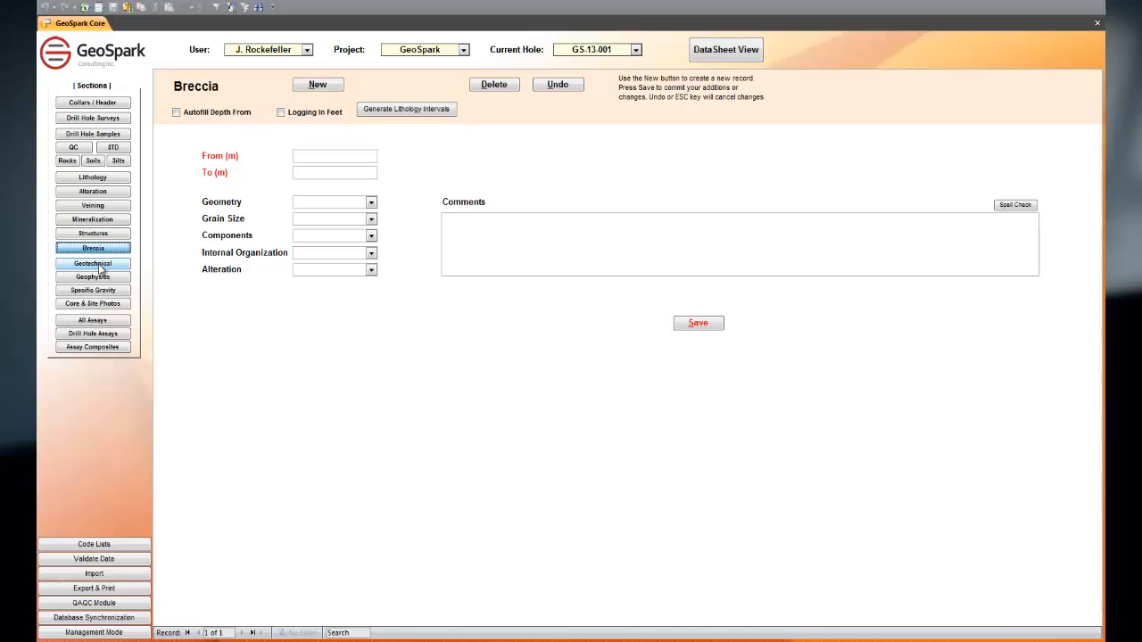
click(98, 264)
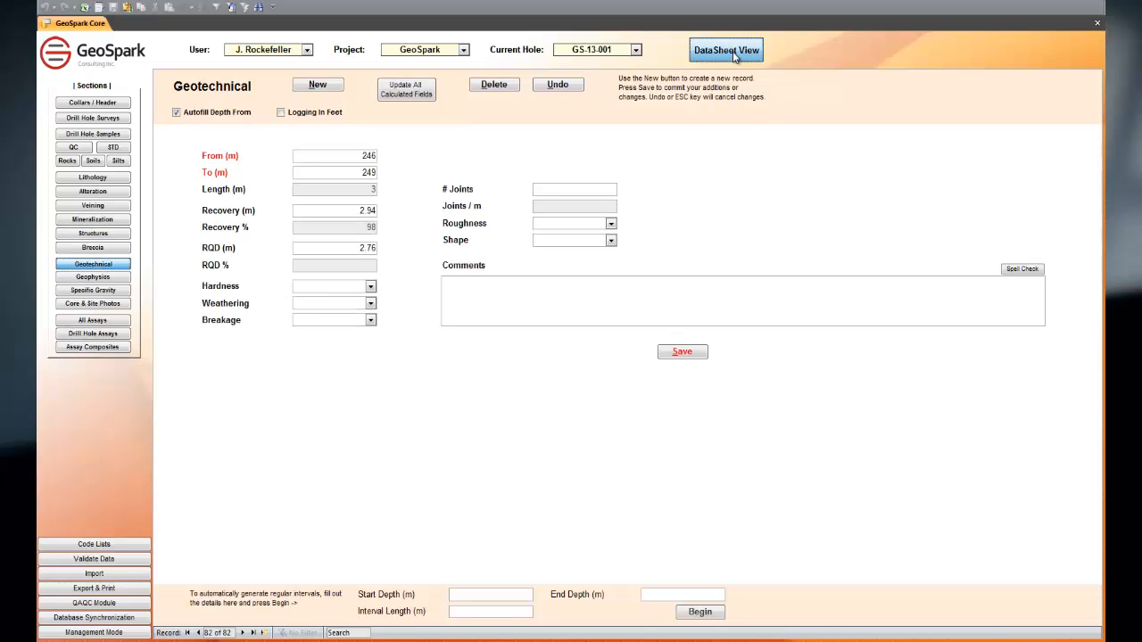
click(755, 46)
scroll(613, 333, up, 20)
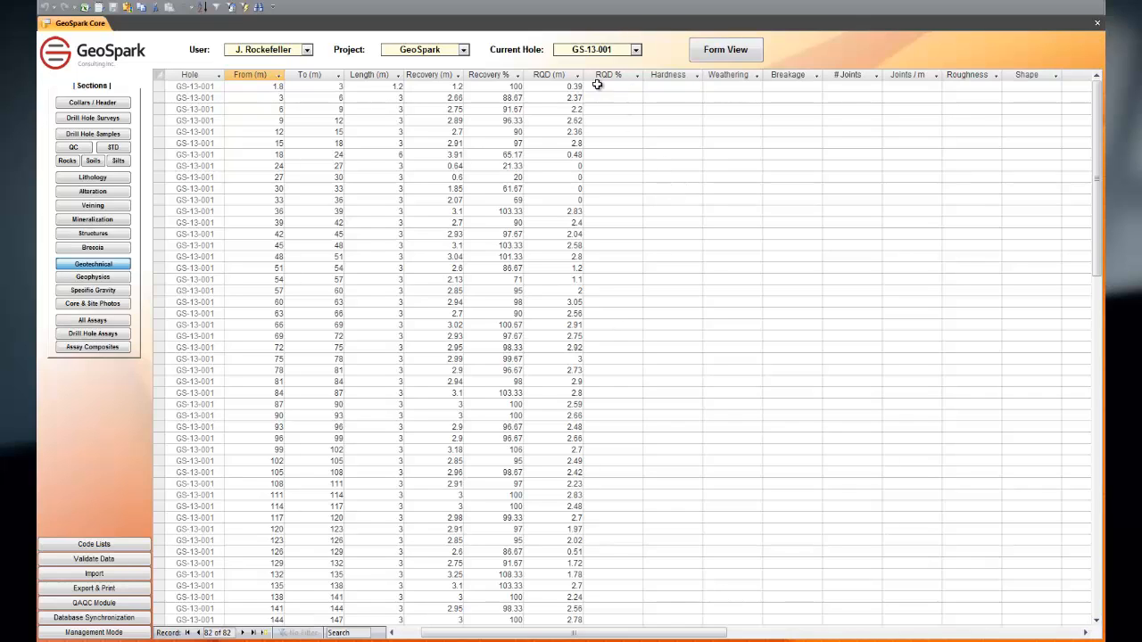
click(719, 54)
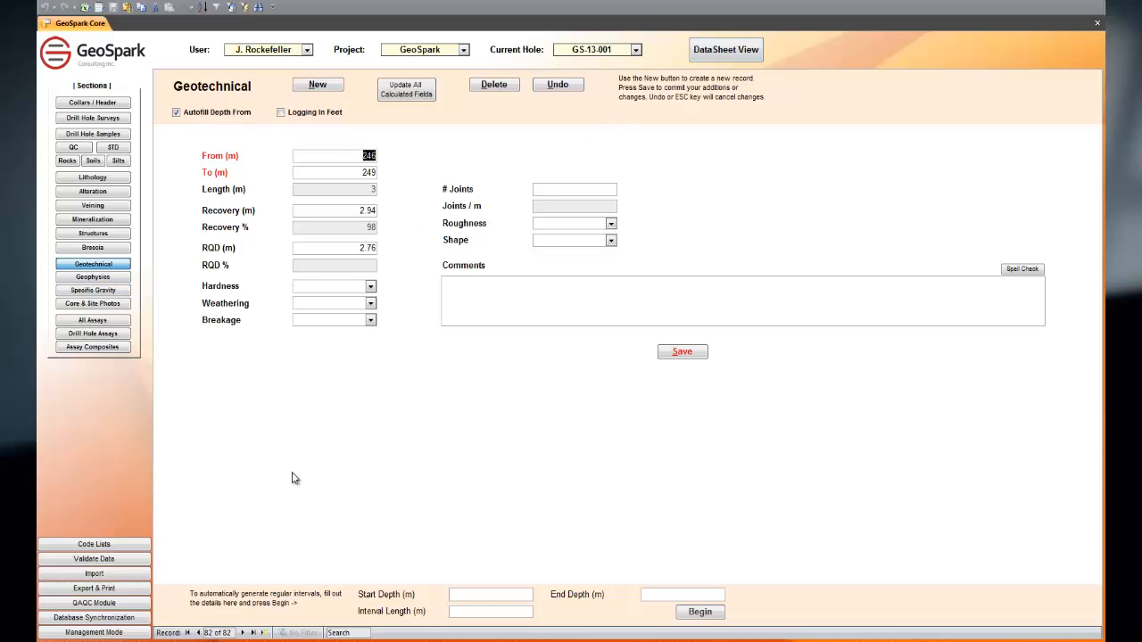
Step: Generate regular geotechnical intervals from a start depth of 249 m to an end depth of 400 m with a 3 m interval length
click(483, 597)
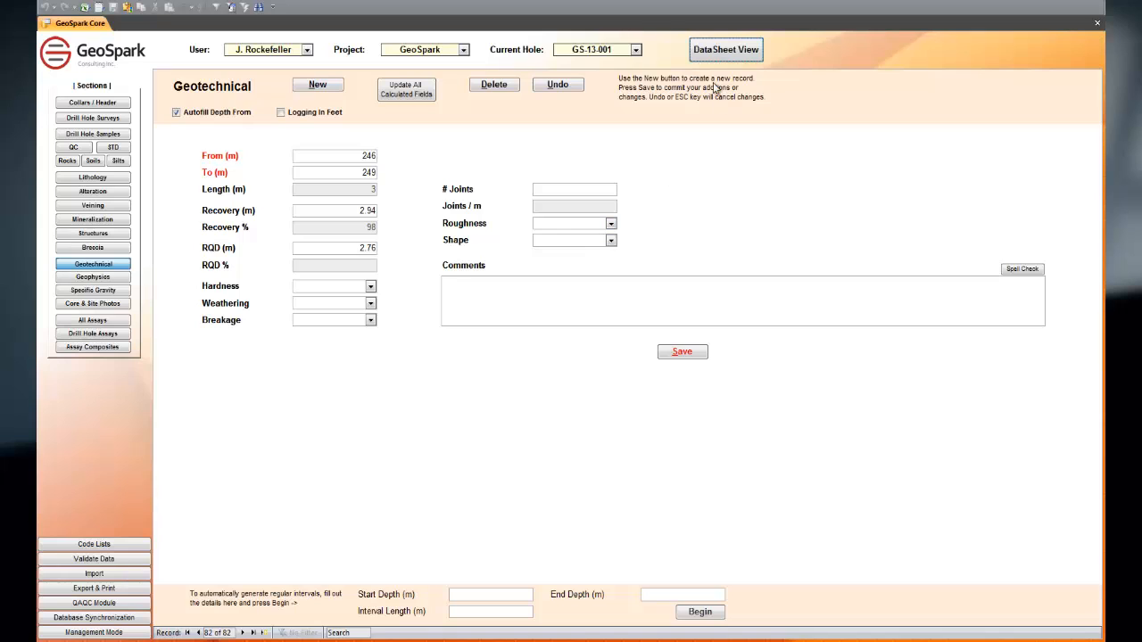
click(713, 54)
scroll(571, 283, up, 3)
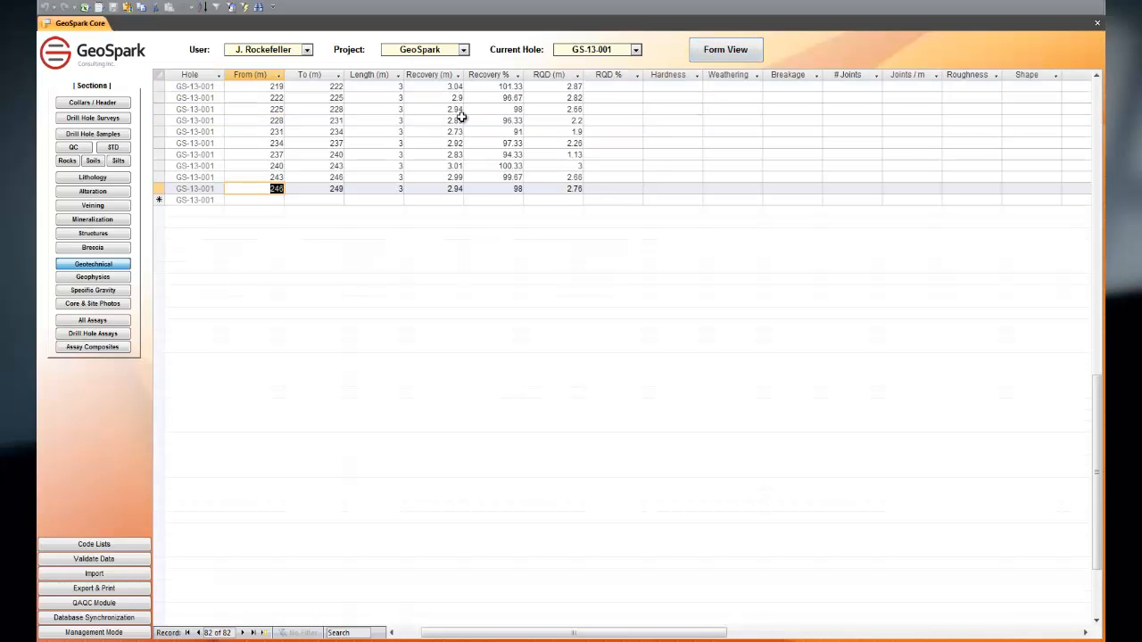
click(323, 189)
click(705, 53)
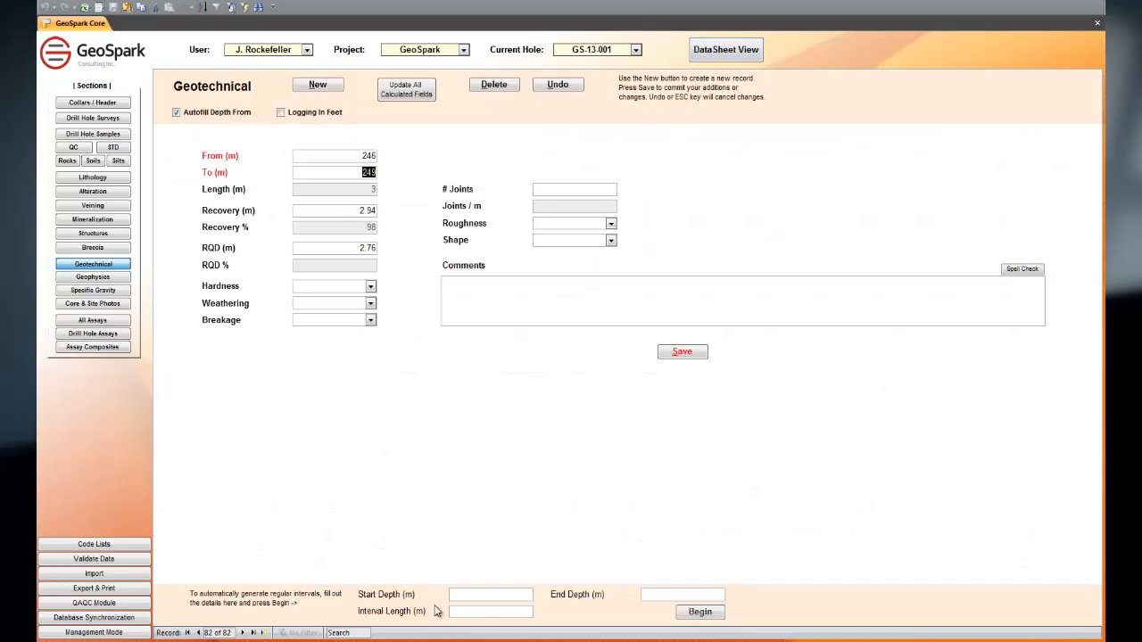
click(489, 596)
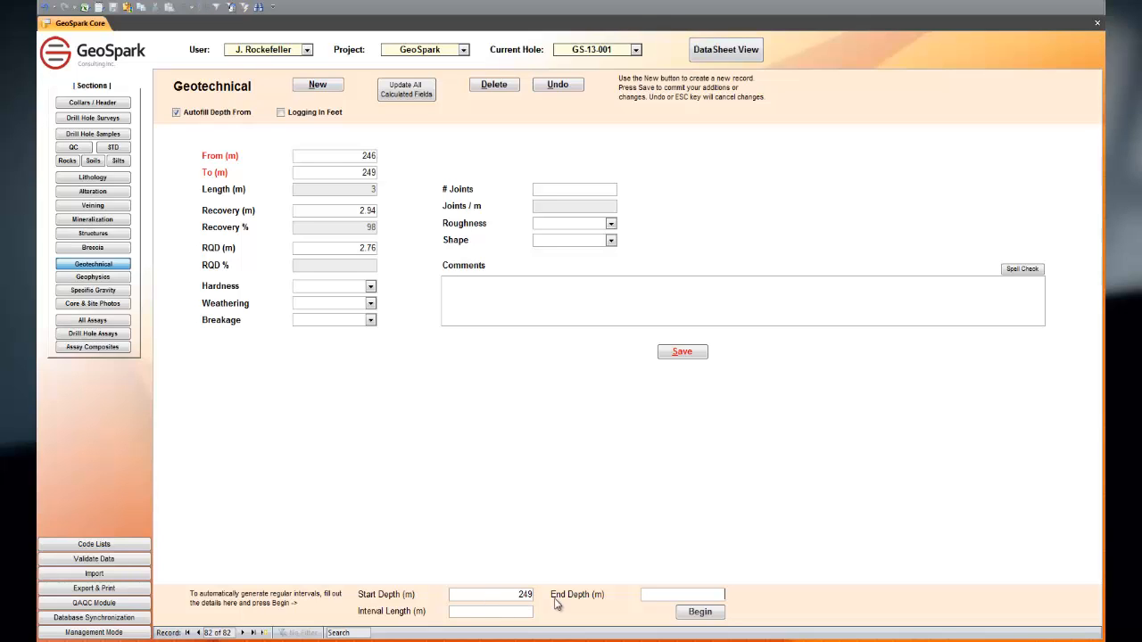
text(400)
click(694, 612)
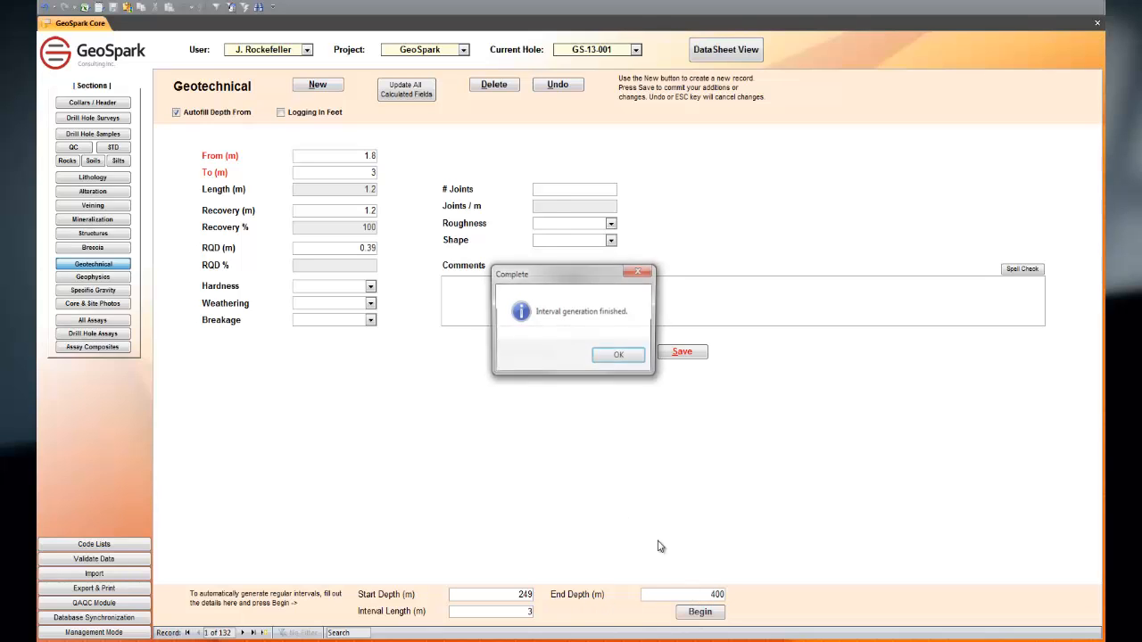
click(623, 355)
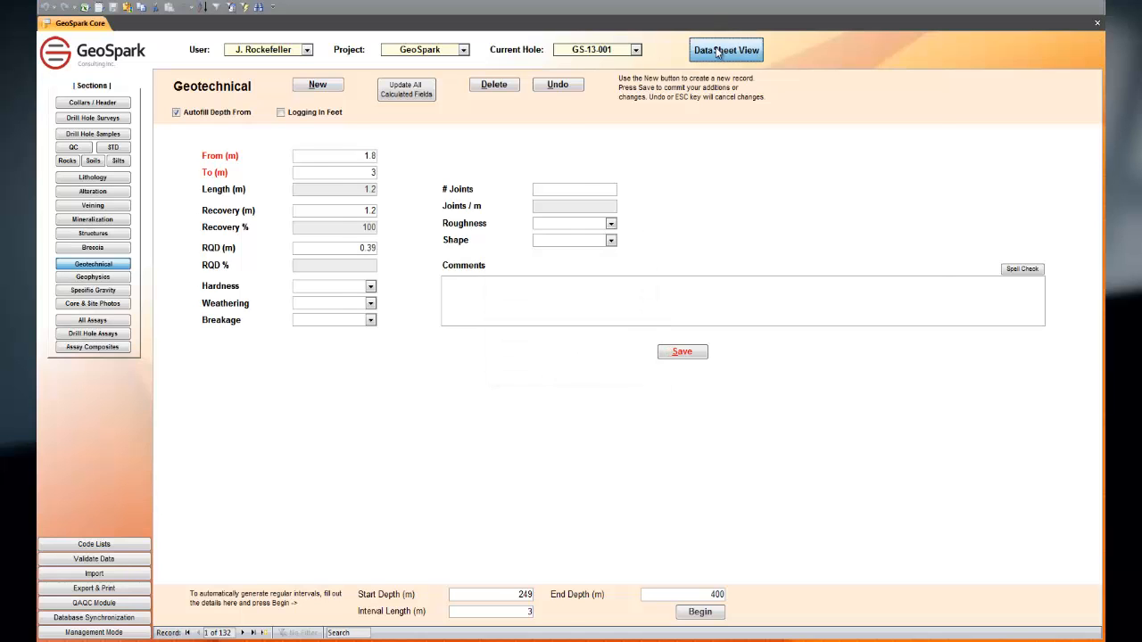
Step: In the geotechnical table, enter a Recovery of 2.3 m and an RQD of 2.1 m for the 249–252 m interval
click(725, 49)
scroll(457, 486, down, 20)
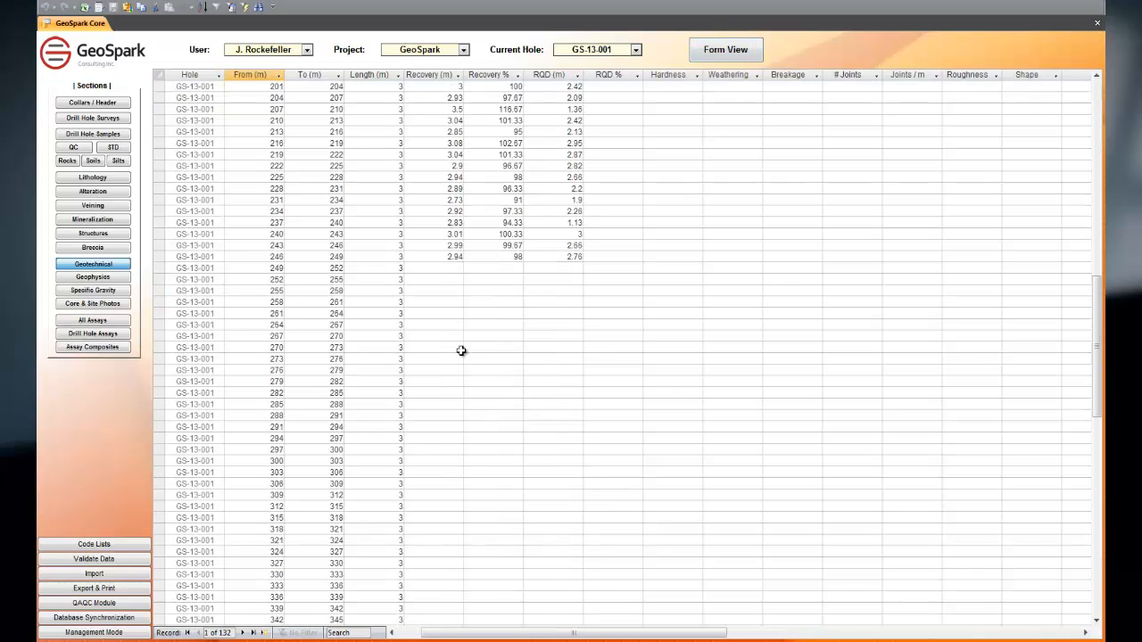
click(443, 268)
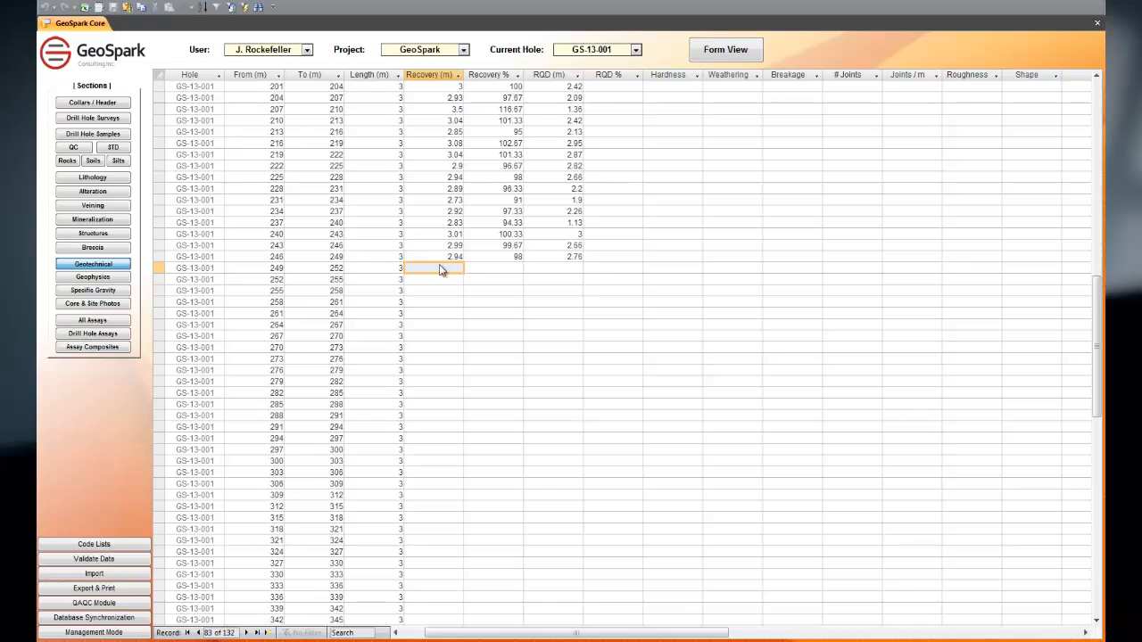
click(444, 269)
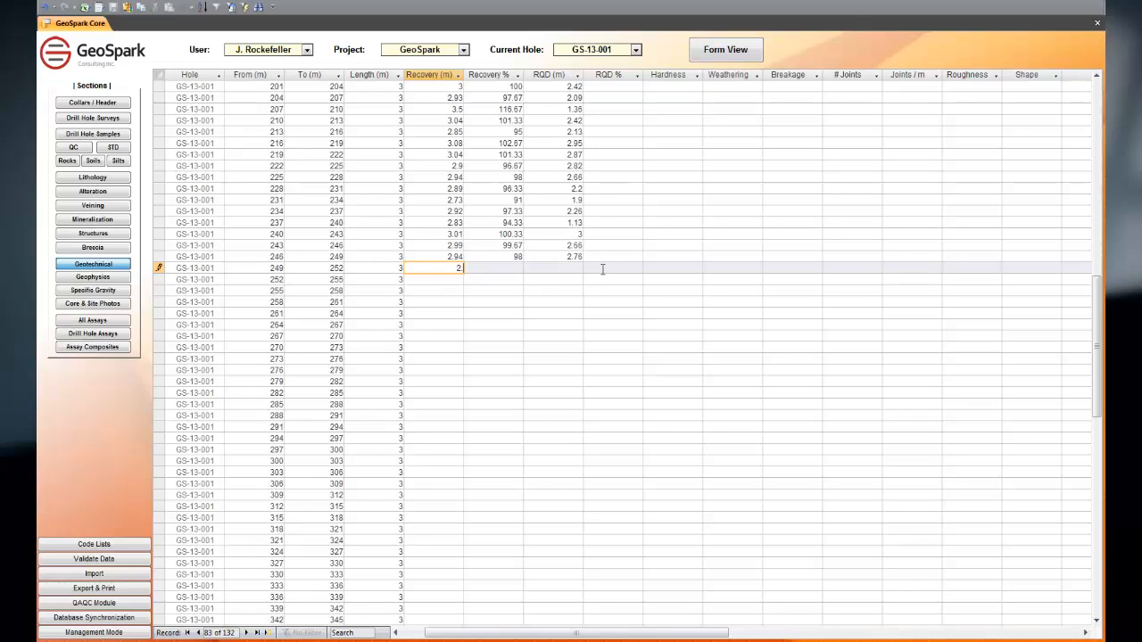
key(Tab)
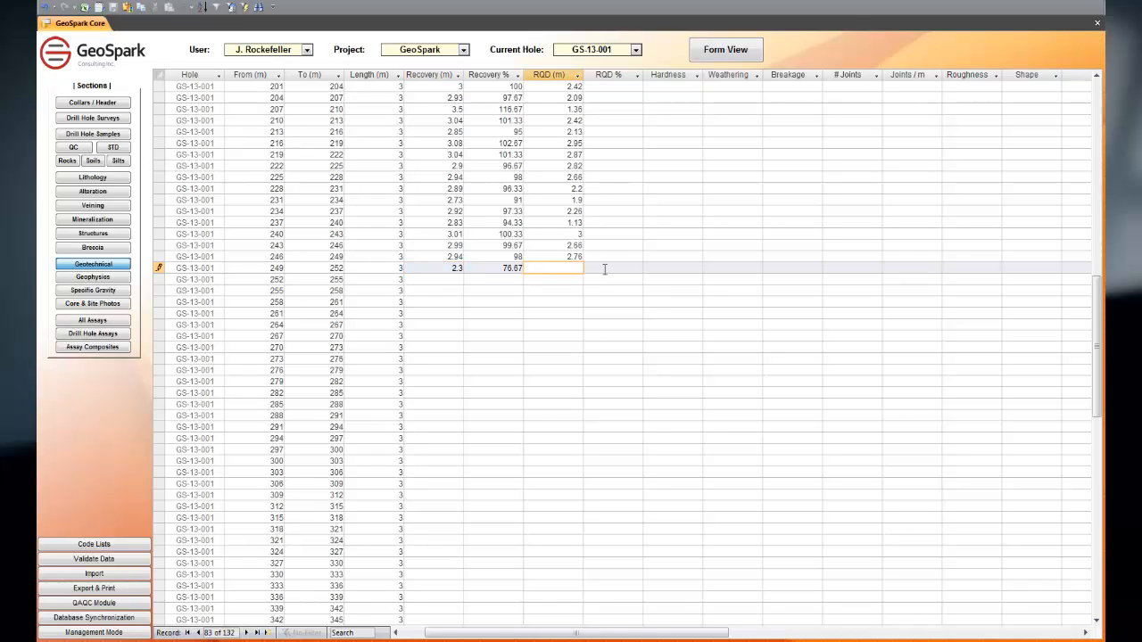
key(Up)
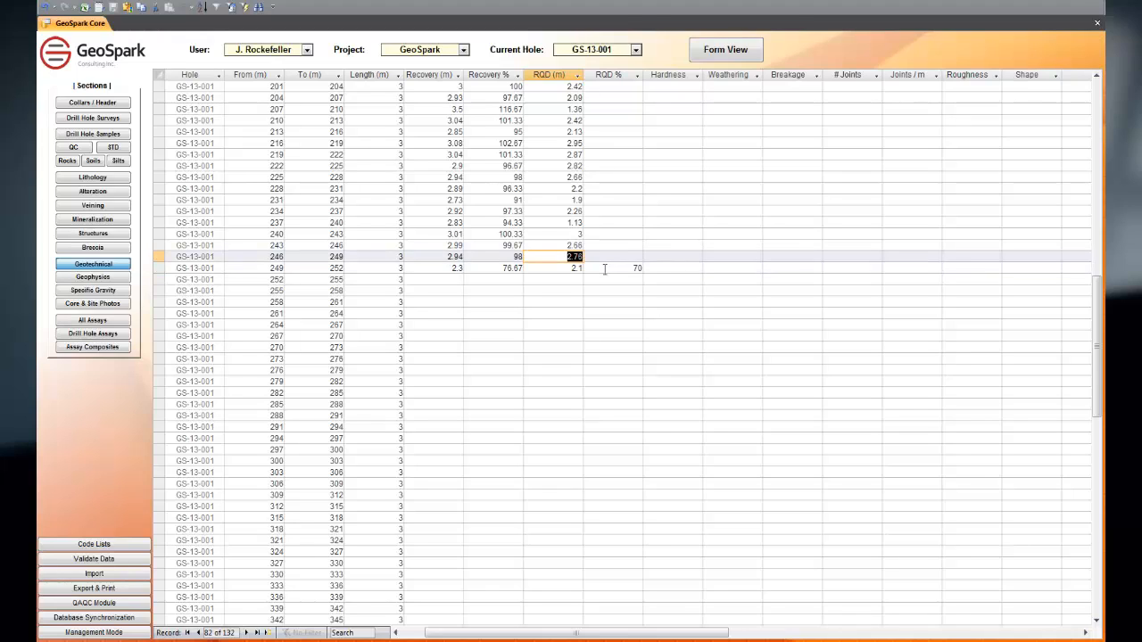
key(Down)
key(Down)
key(Left)
key(Left)
key(Left)
key(Left)
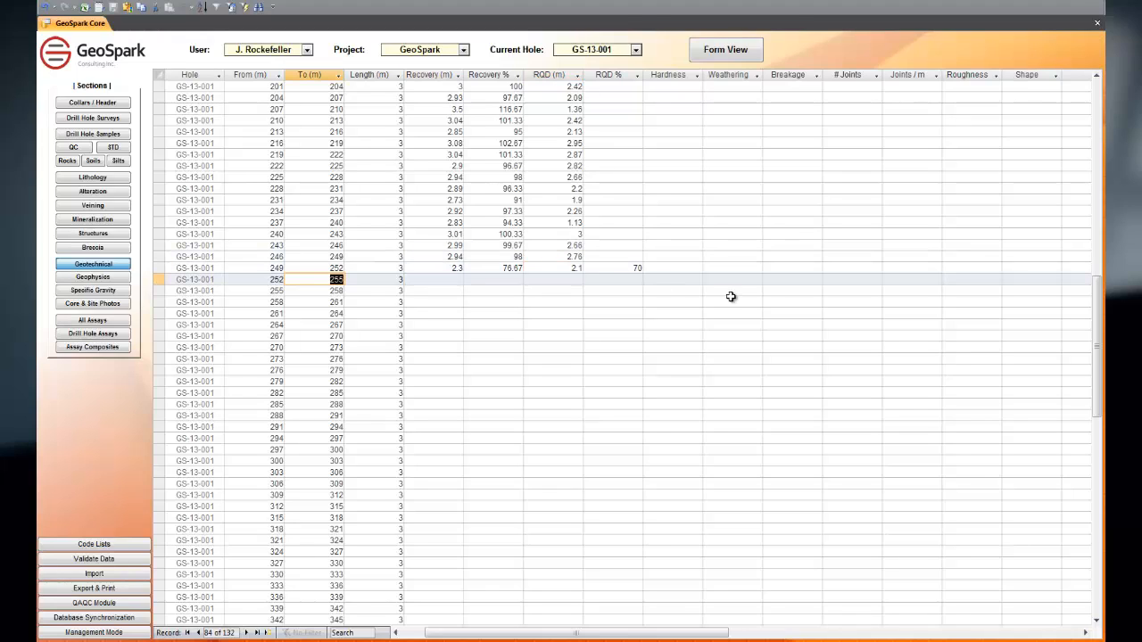
Step: Set Hardness to R1 and Weathering to W3 for the 249–252 m interval, and check the Breakage options
click(691, 268)
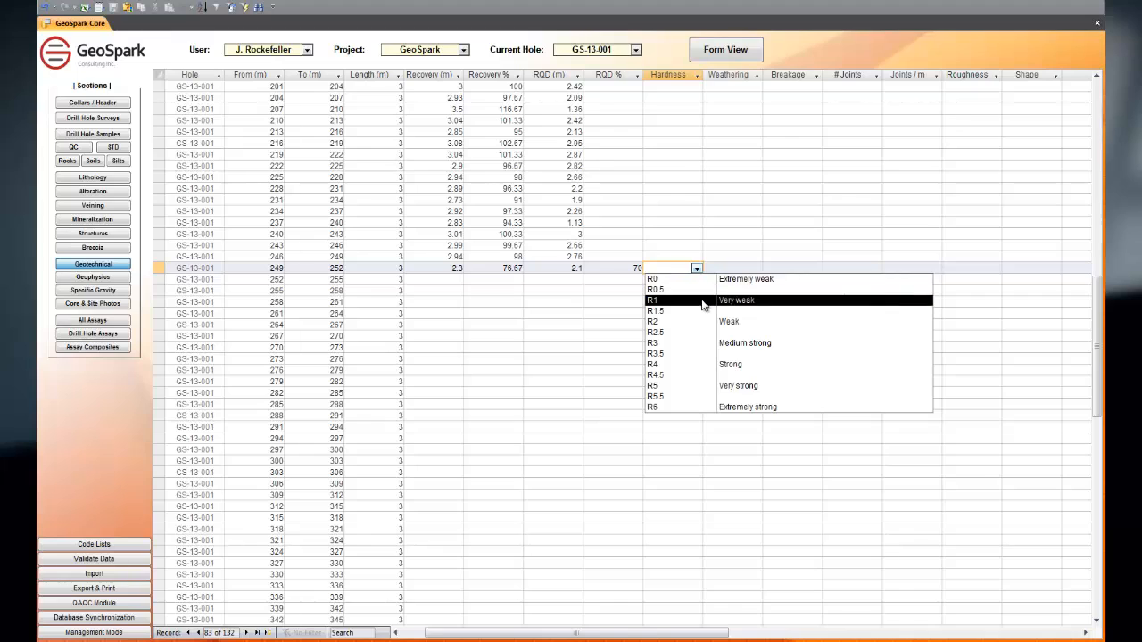
click(701, 300)
click(757, 268)
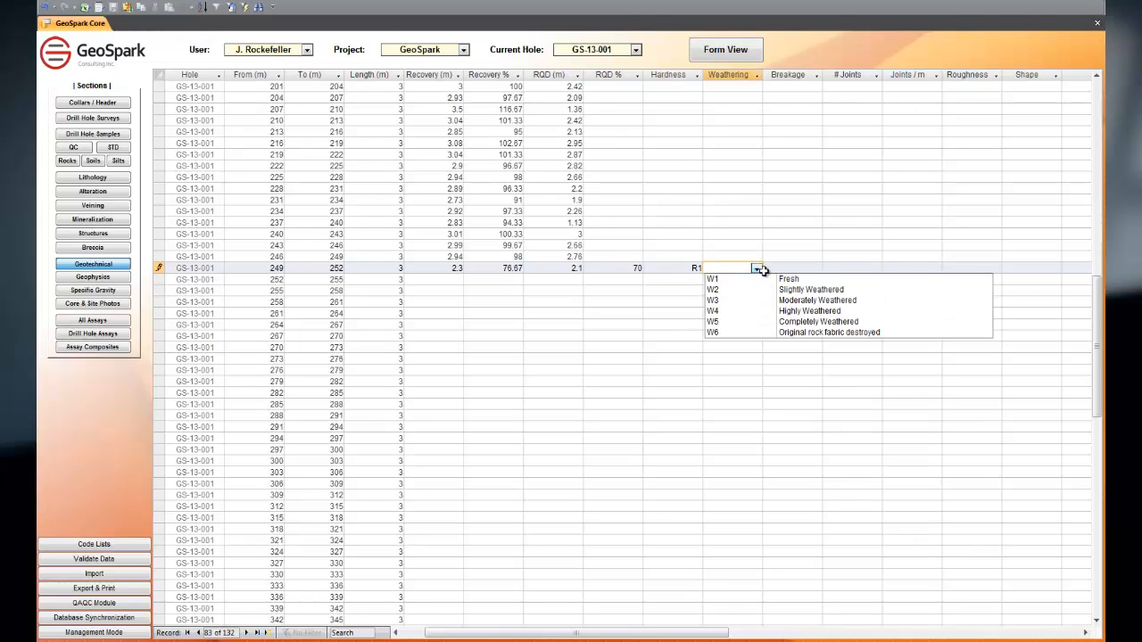
click(780, 302)
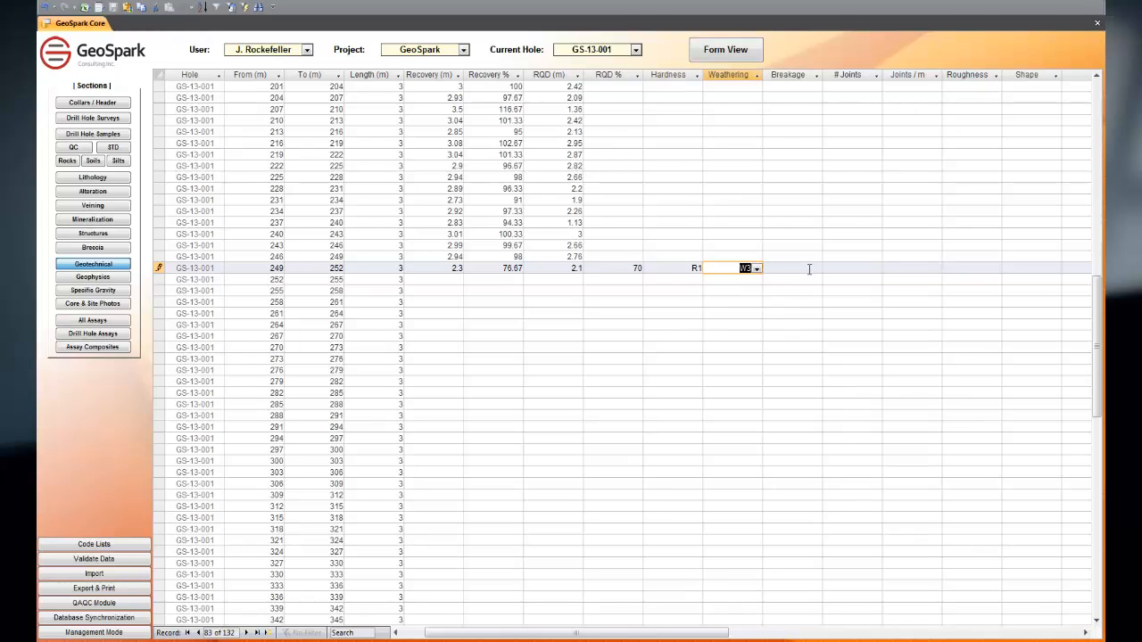
click(809, 269)
click(817, 268)
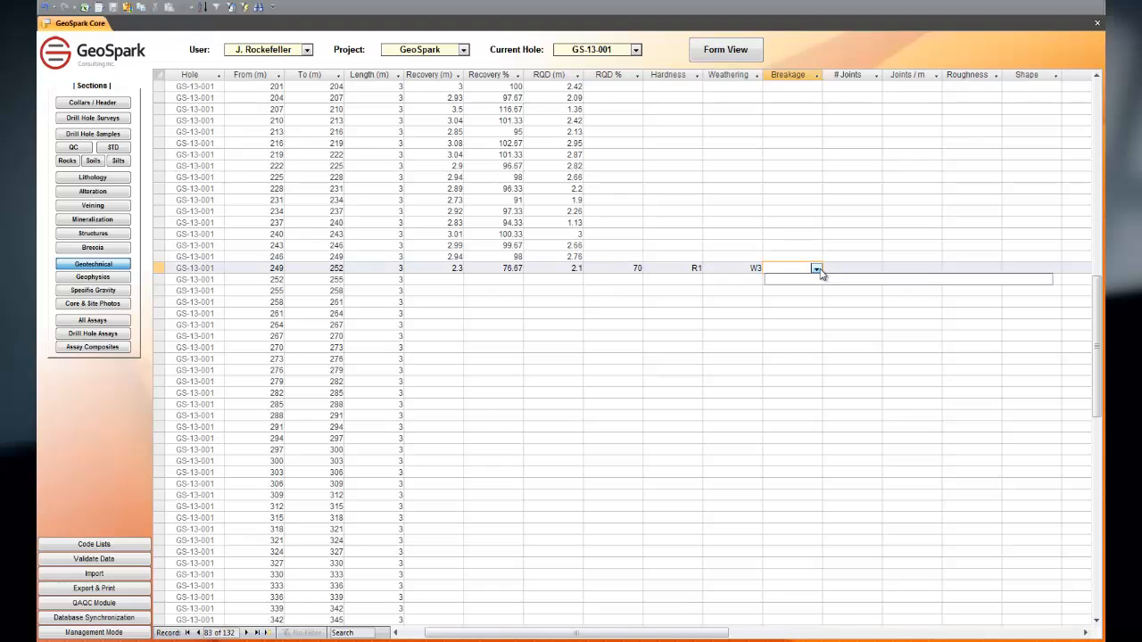
Step: Enter 1 joint, Roughness SM and Shape CU for the 249–252 m interval, and show the record as a form
click(875, 269)
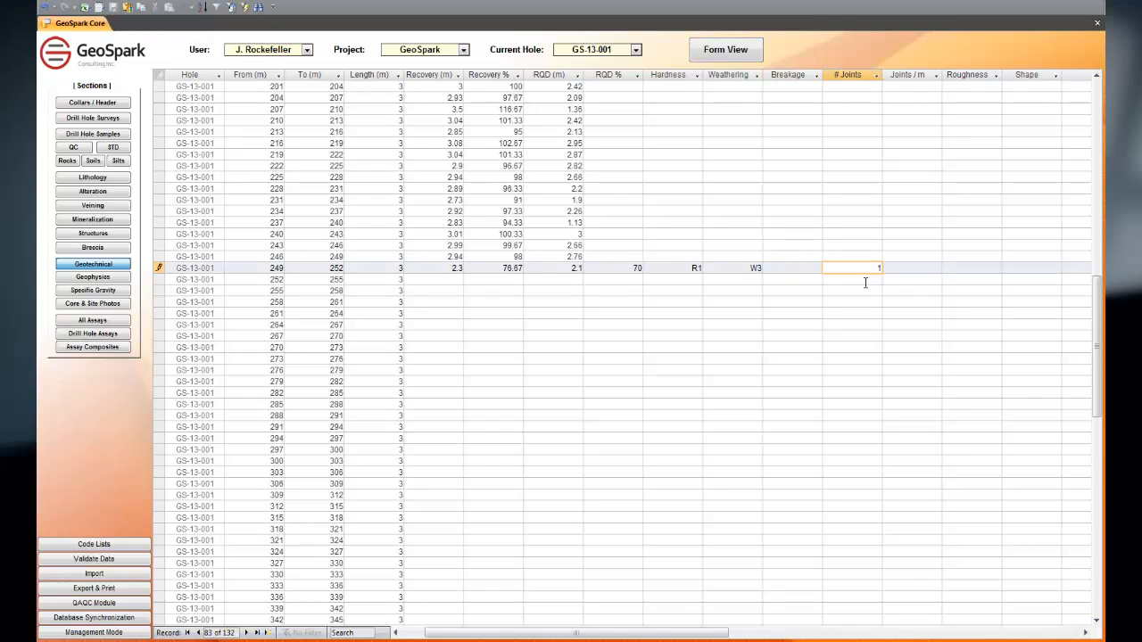
click(863, 281)
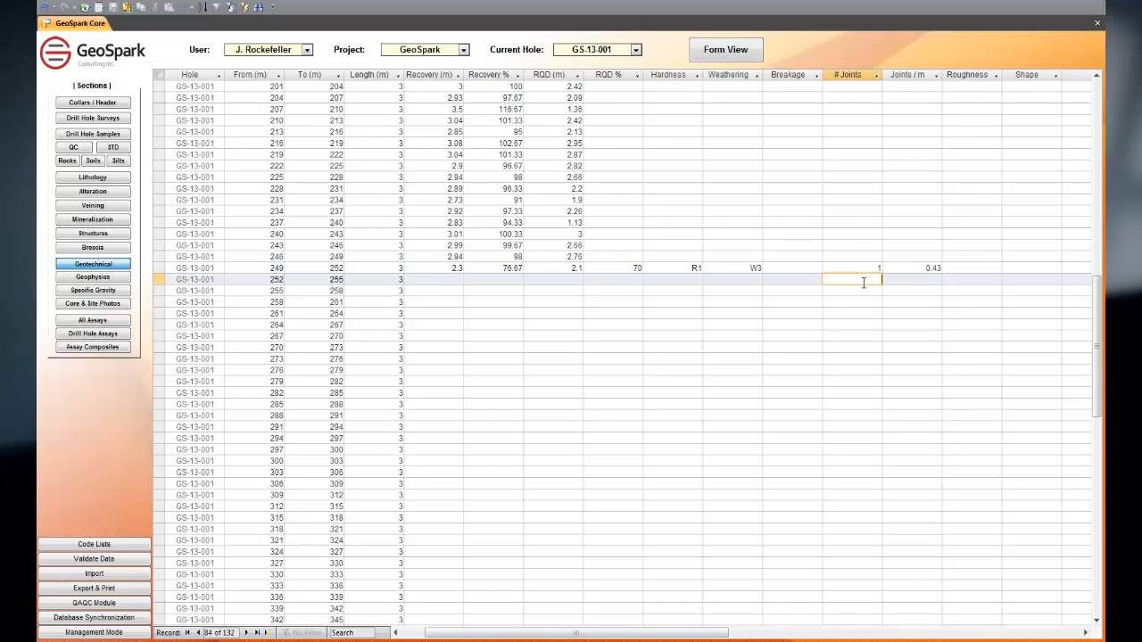
click(992, 268)
click(986, 291)
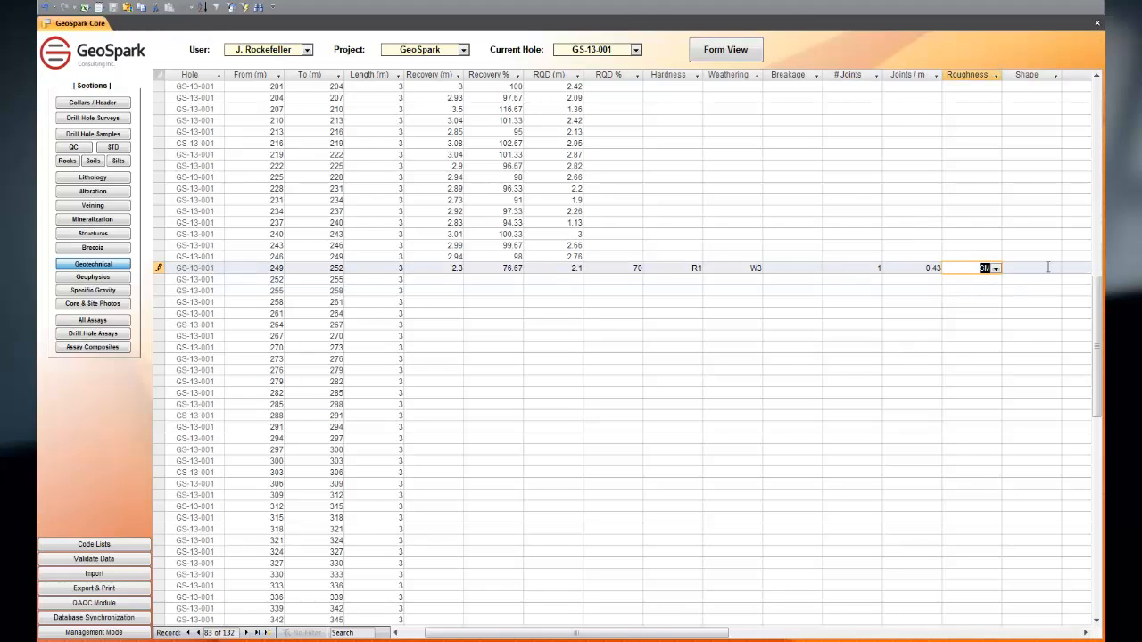
click(1057, 268)
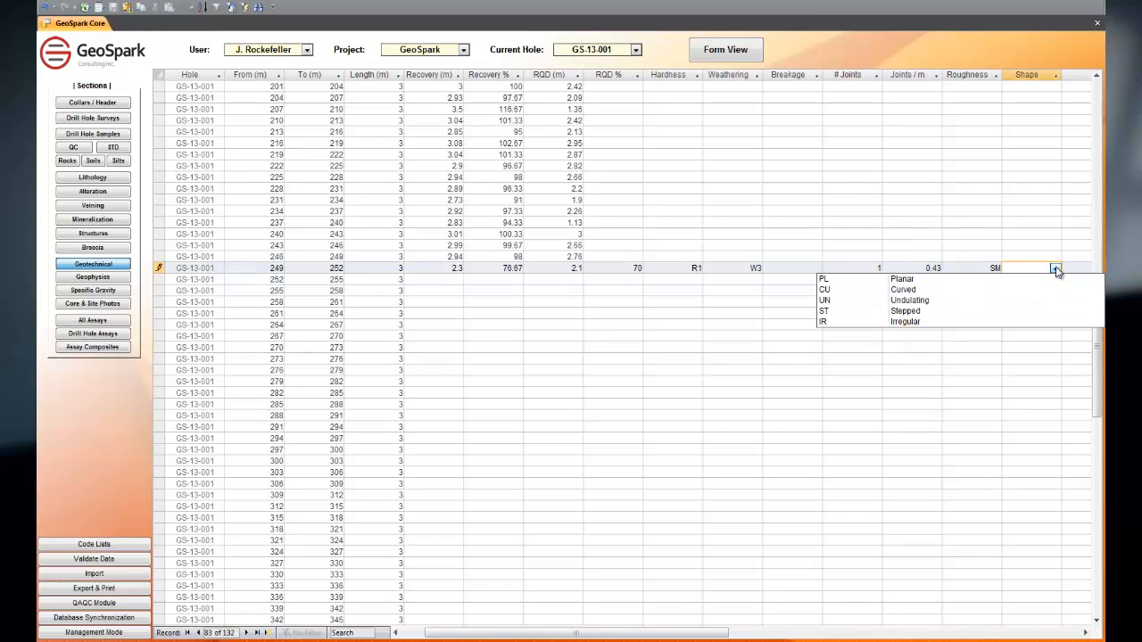
click(992, 289)
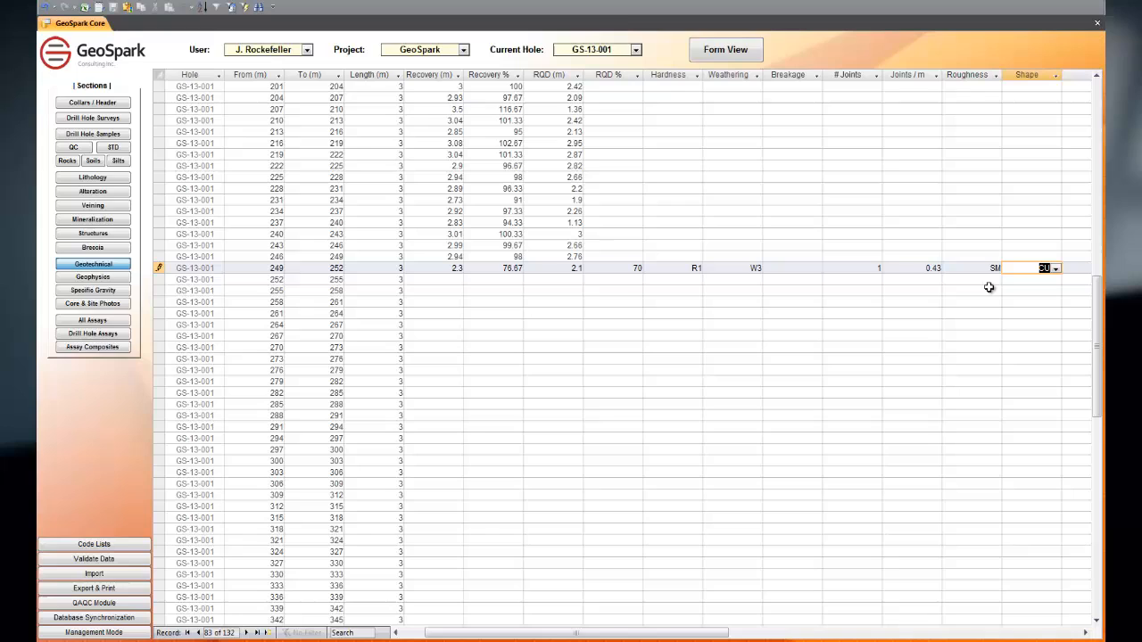
click(726, 52)
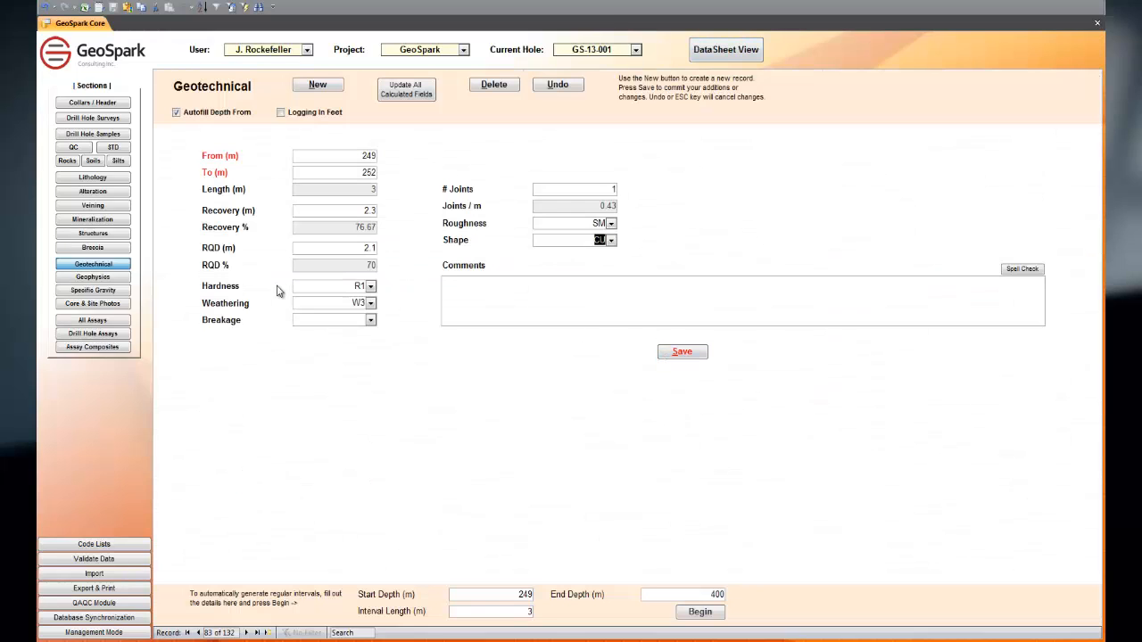
Step: Open the geophysics record and review the Reading 2 Method options and the automatic interval generation fields
click(92, 276)
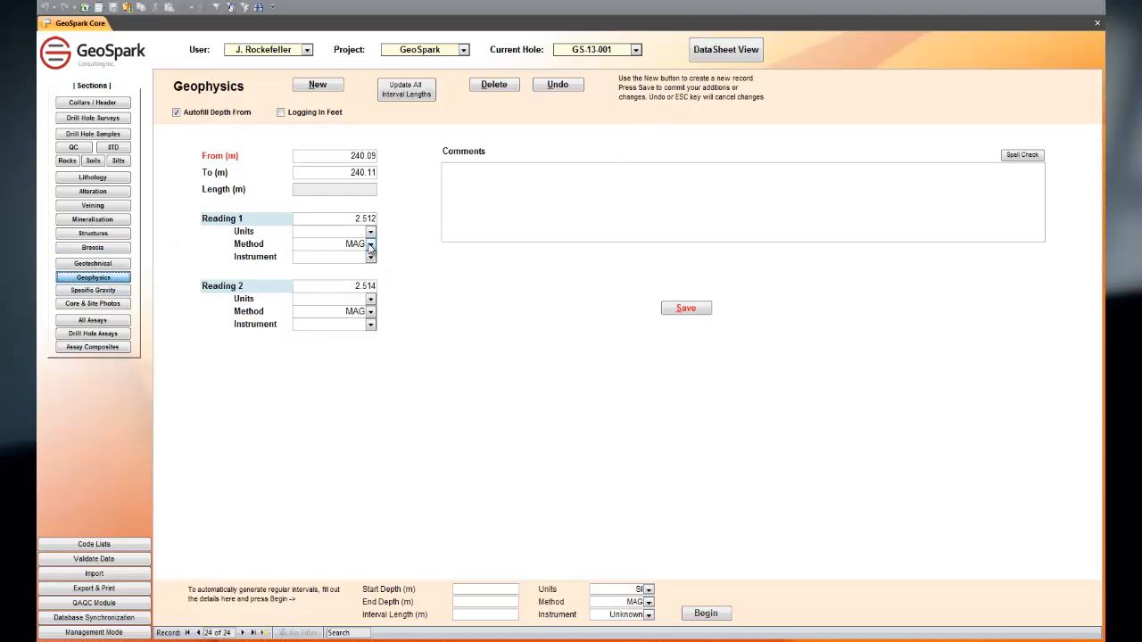
click(369, 312)
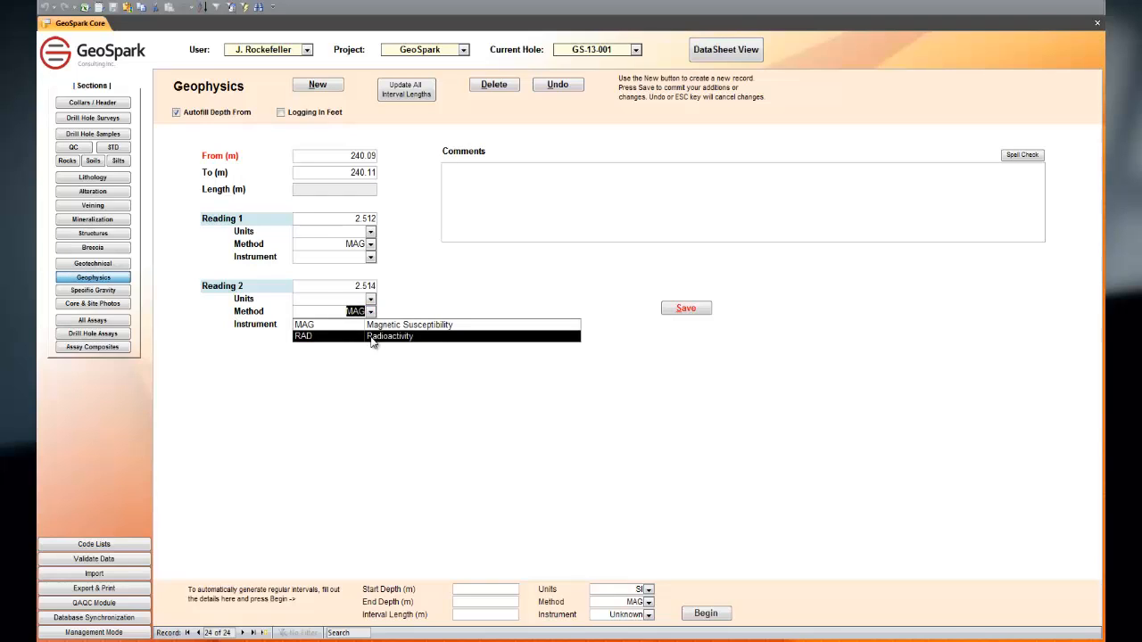
click(469, 589)
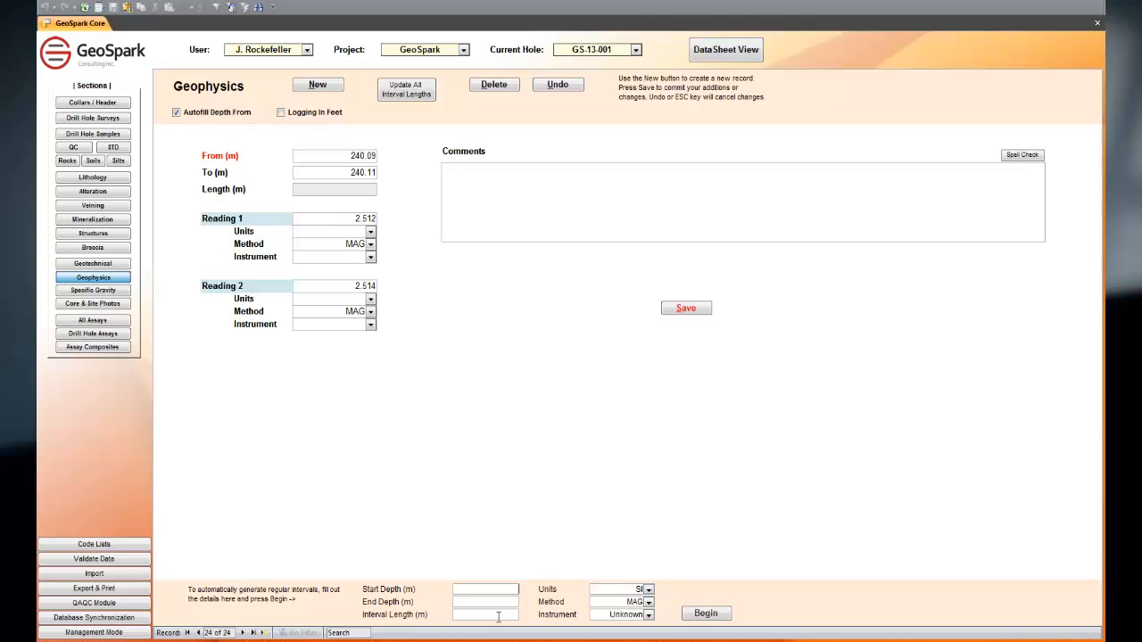
Step: In the specific gravity table, widen the SG Calculated column and sort it from smallest to largest
click(107, 291)
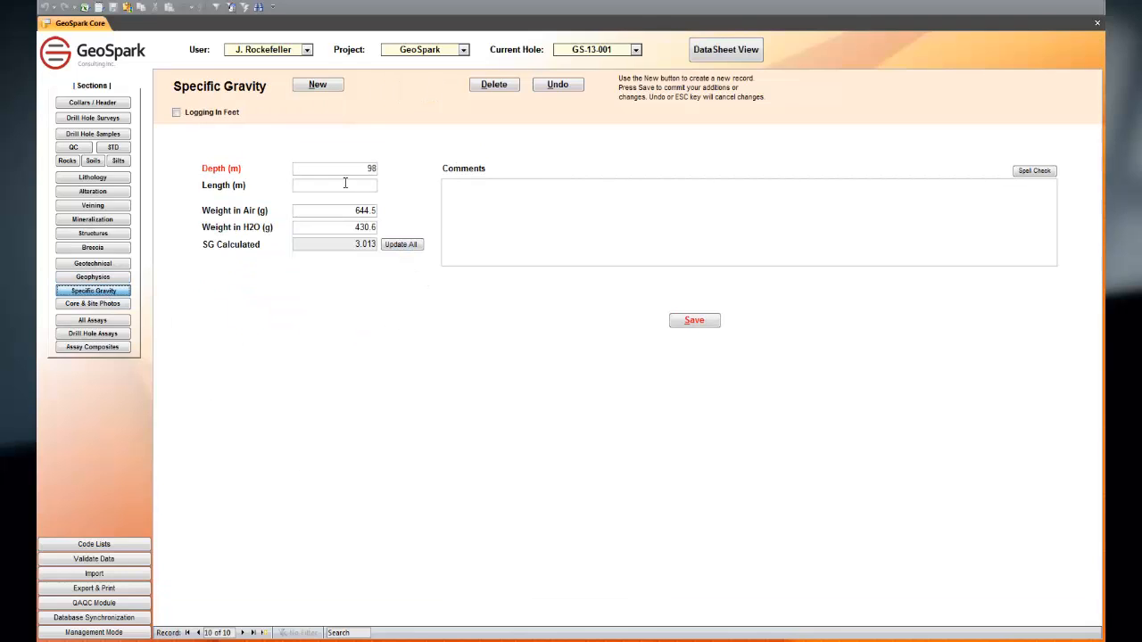
click(736, 56)
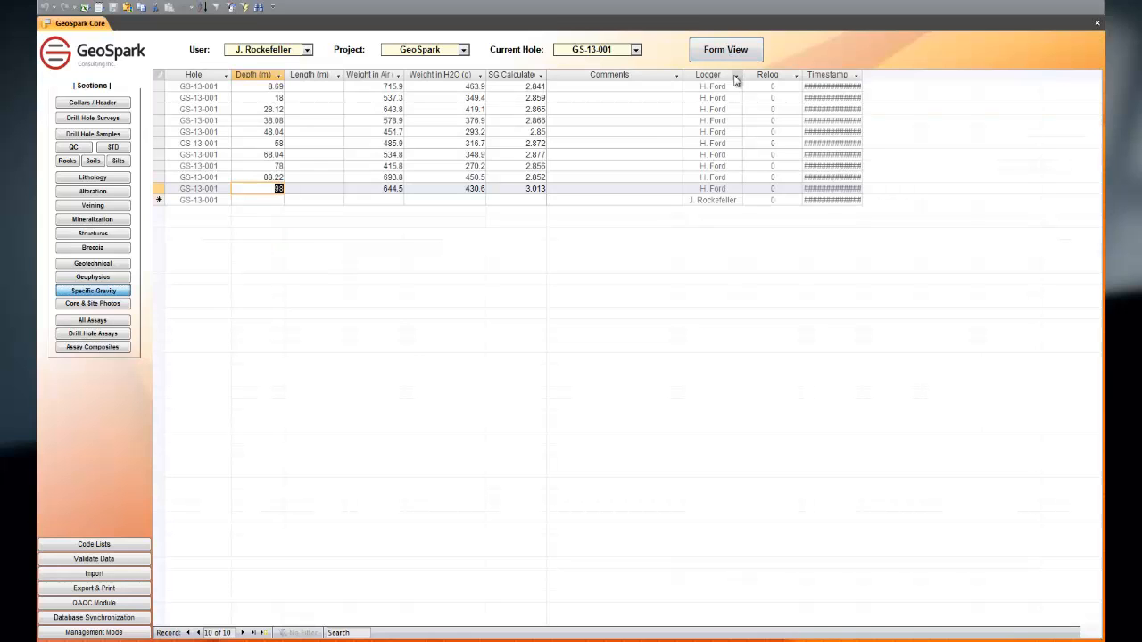
drag(546, 78, 554, 79)
click(551, 76)
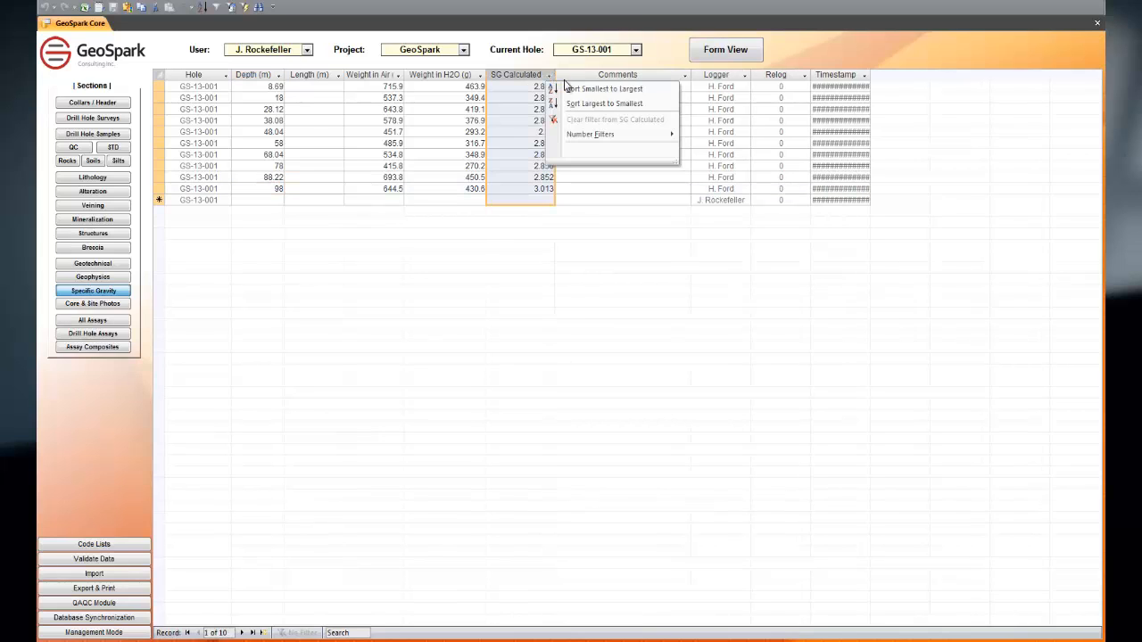
click(578, 89)
Step: Filter the specific gravity table to SG Calculated values at or above a minimum, and remove the filter
click(549, 75)
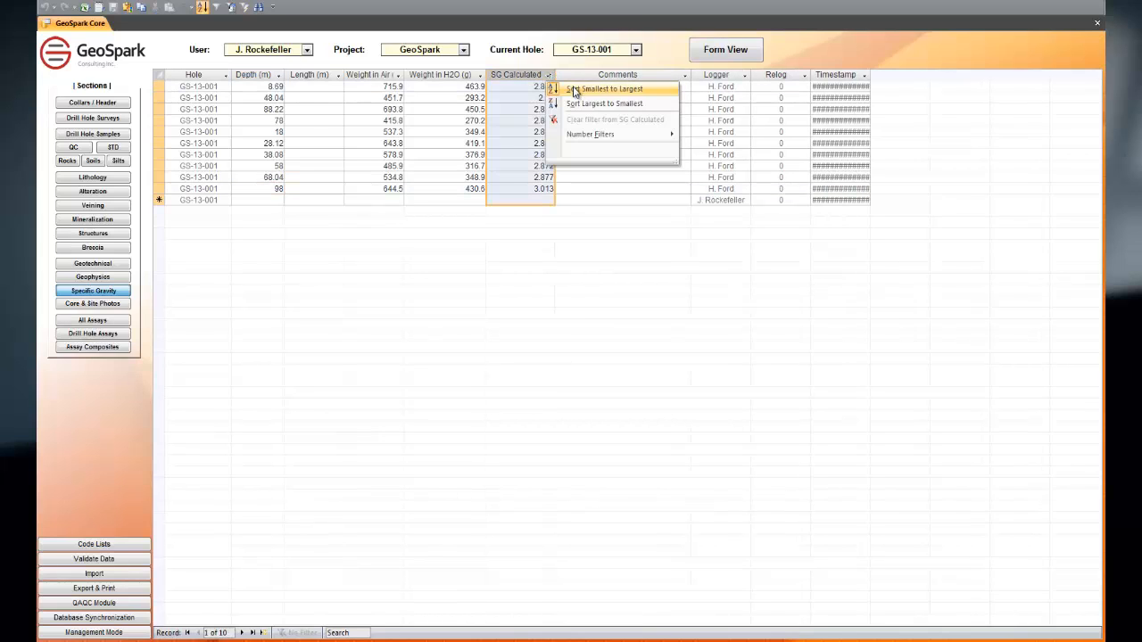
mouse_move(616, 138)
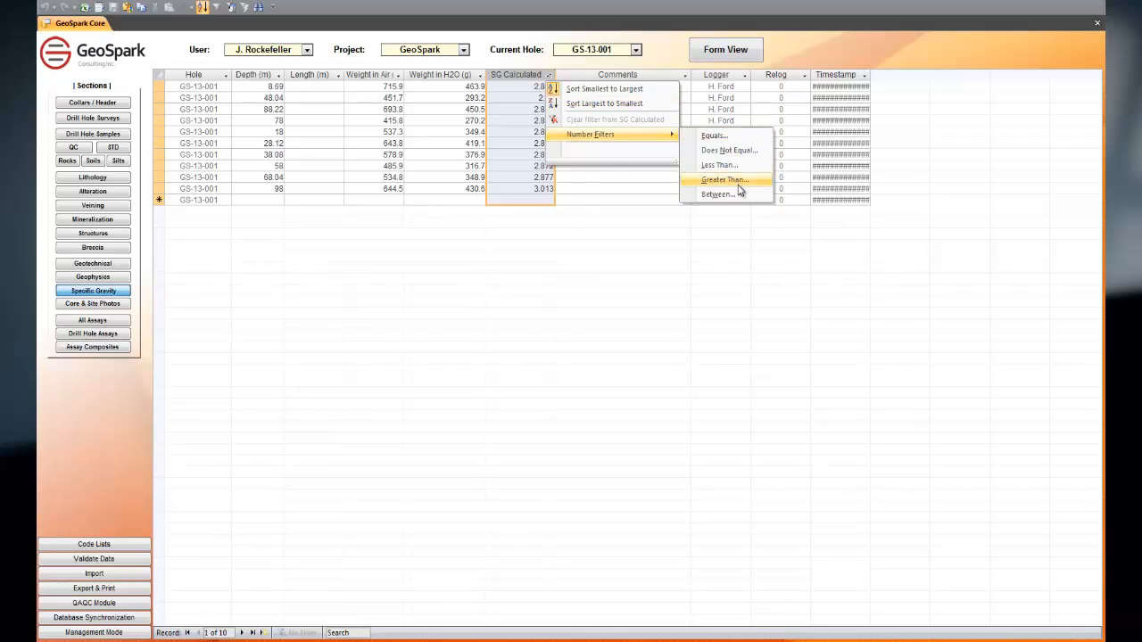
click(736, 181)
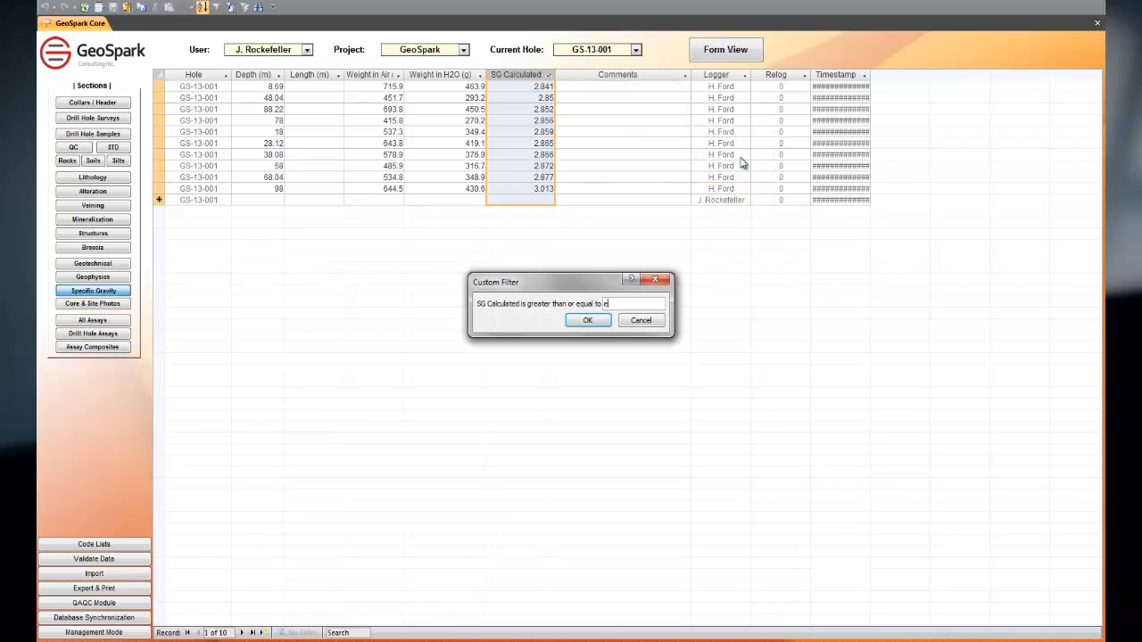
key(Return)
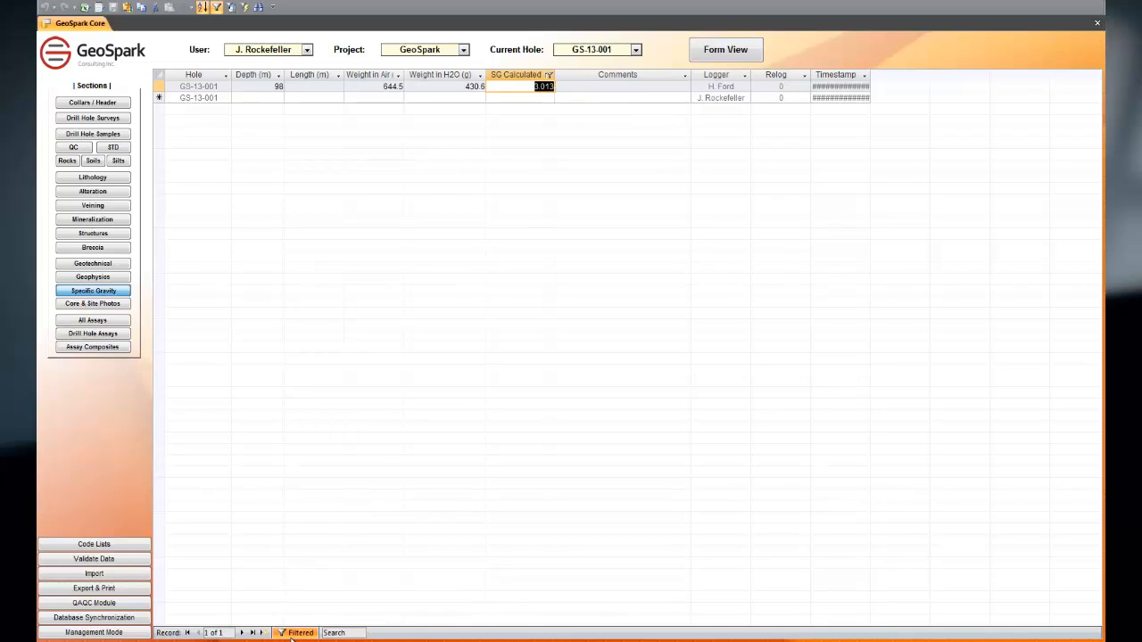
click(297, 633)
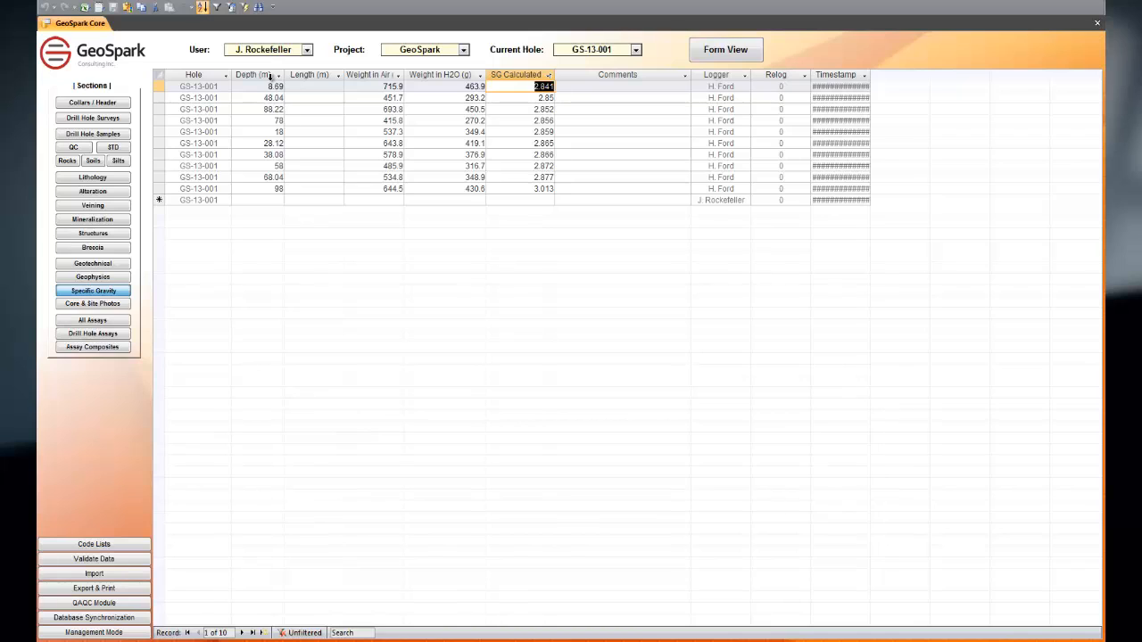
Step: Show the specific gravity record as a form, and view the CorePhoto1_5-8.jpg core photo in its own window
click(726, 49)
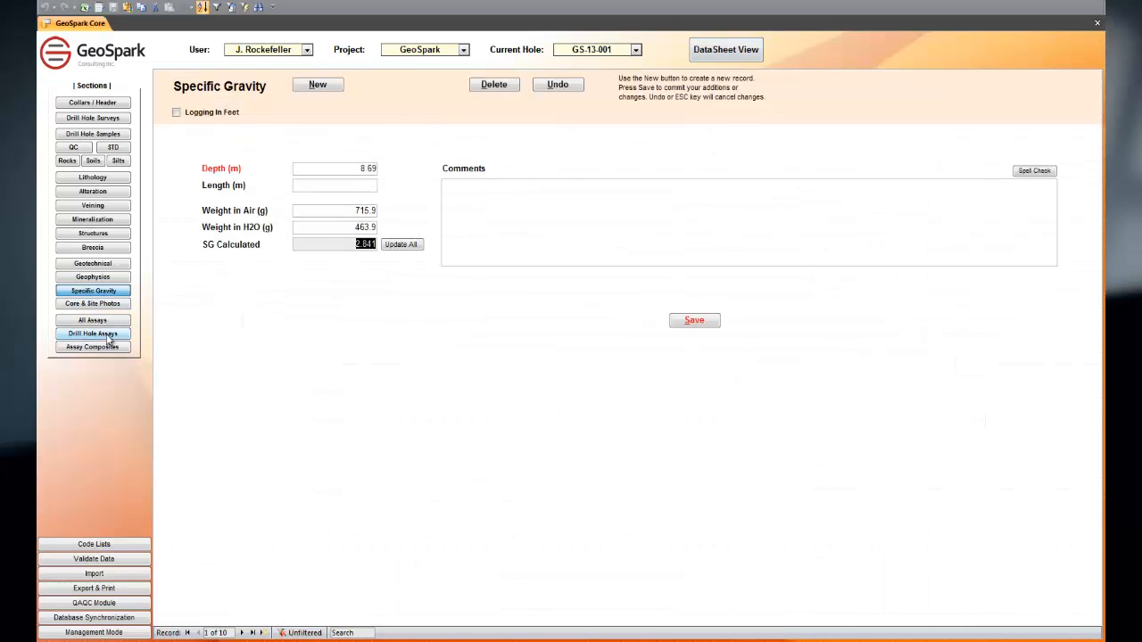
click(90, 302)
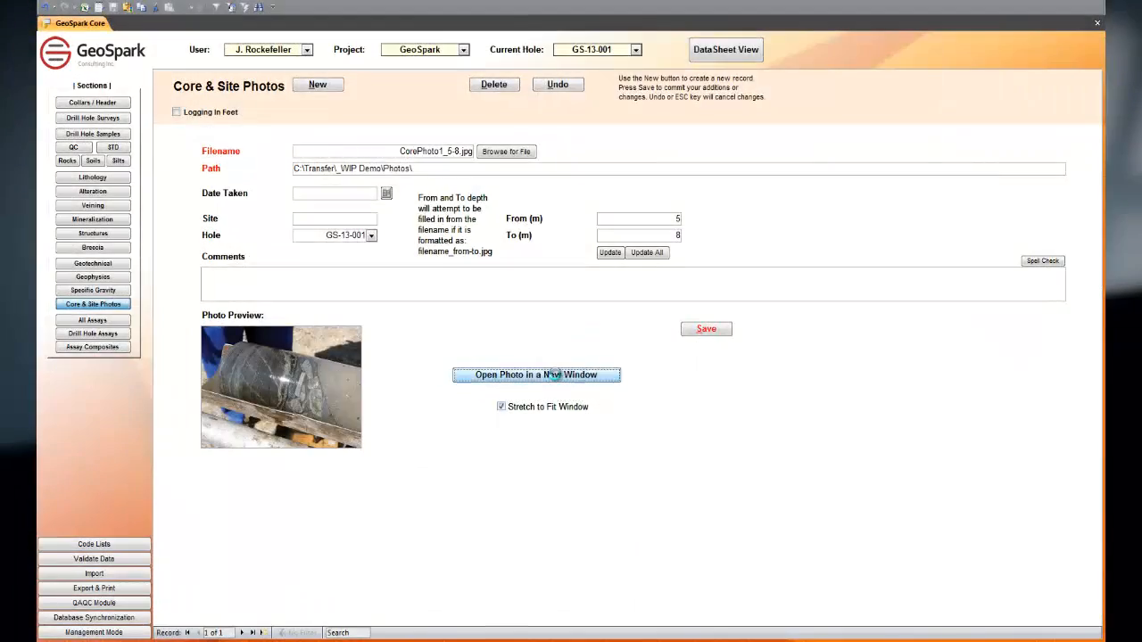
click(554, 375)
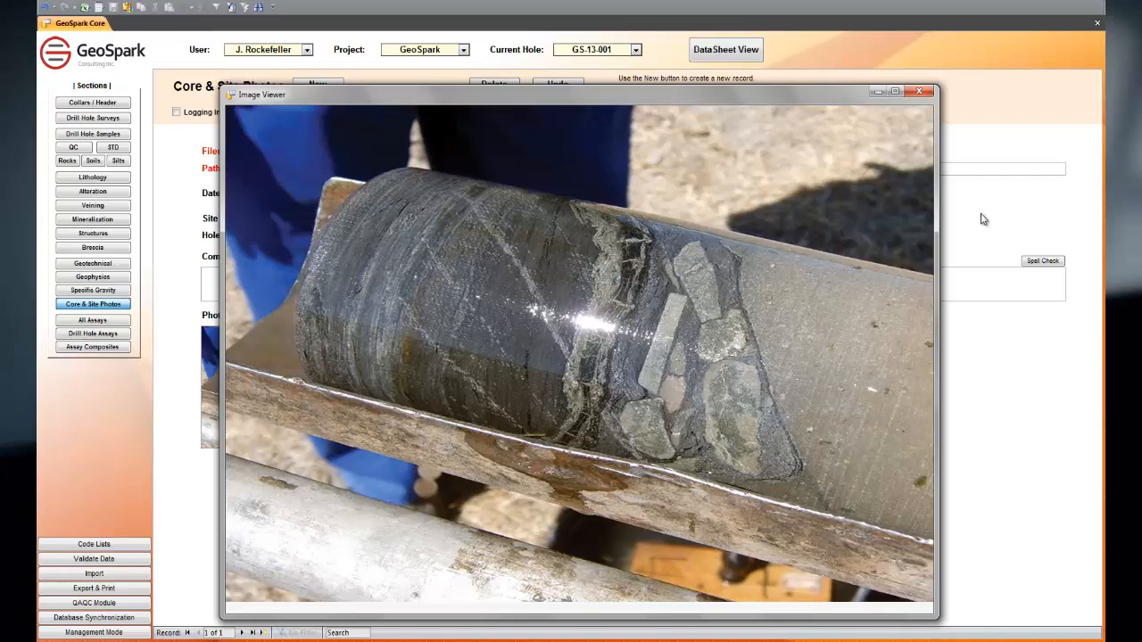
click(926, 91)
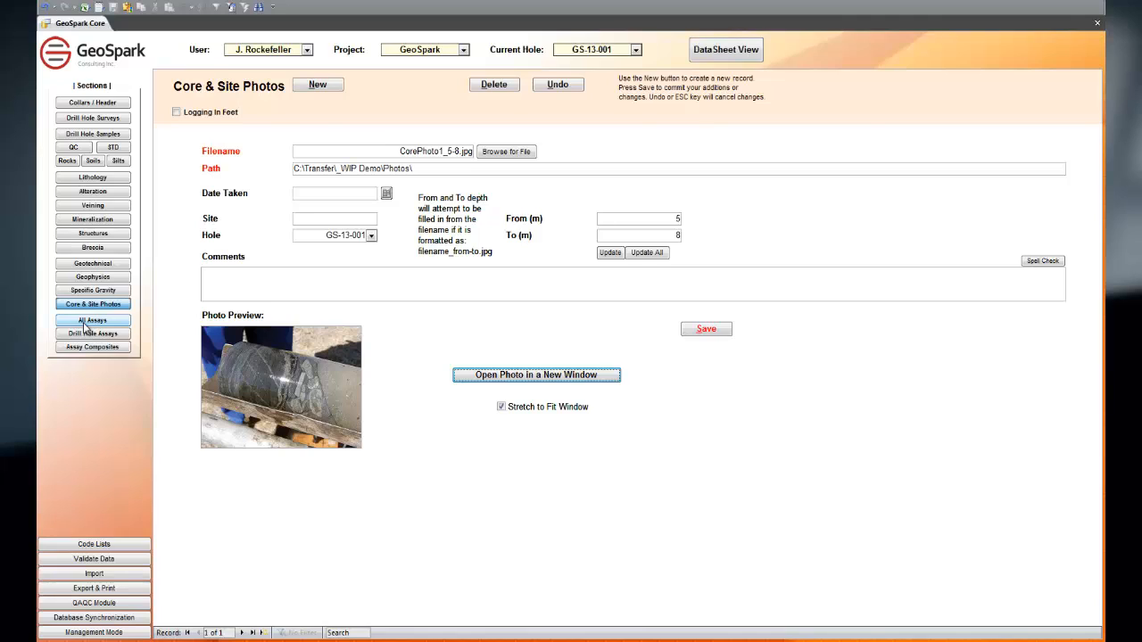
Step: Open the all-assays table and examine its lab, certificate, date, logger and timestamp columns across the samples
click(90, 321)
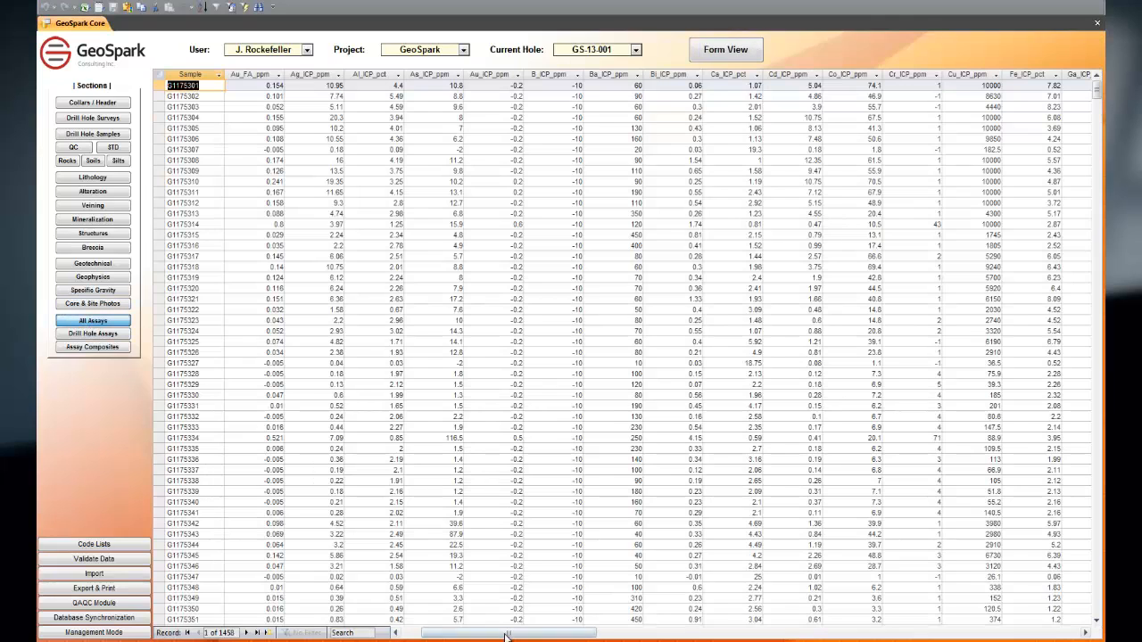
drag(509, 634, 850, 625)
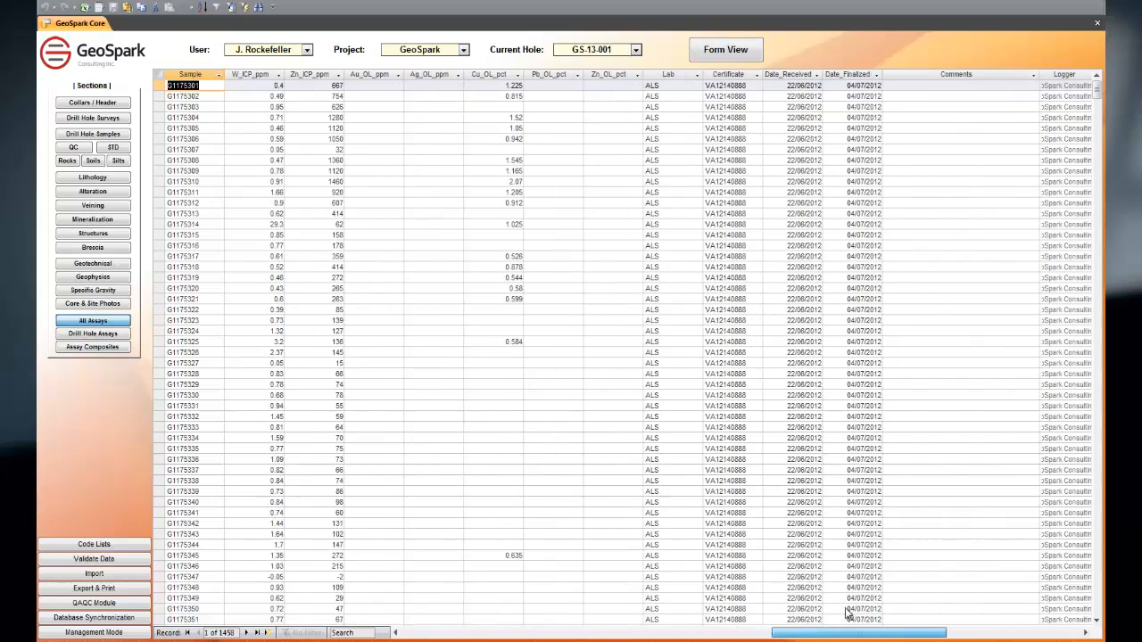
click(676, 75)
shift+click(862, 74)
scroll(785, 421, down, 20)
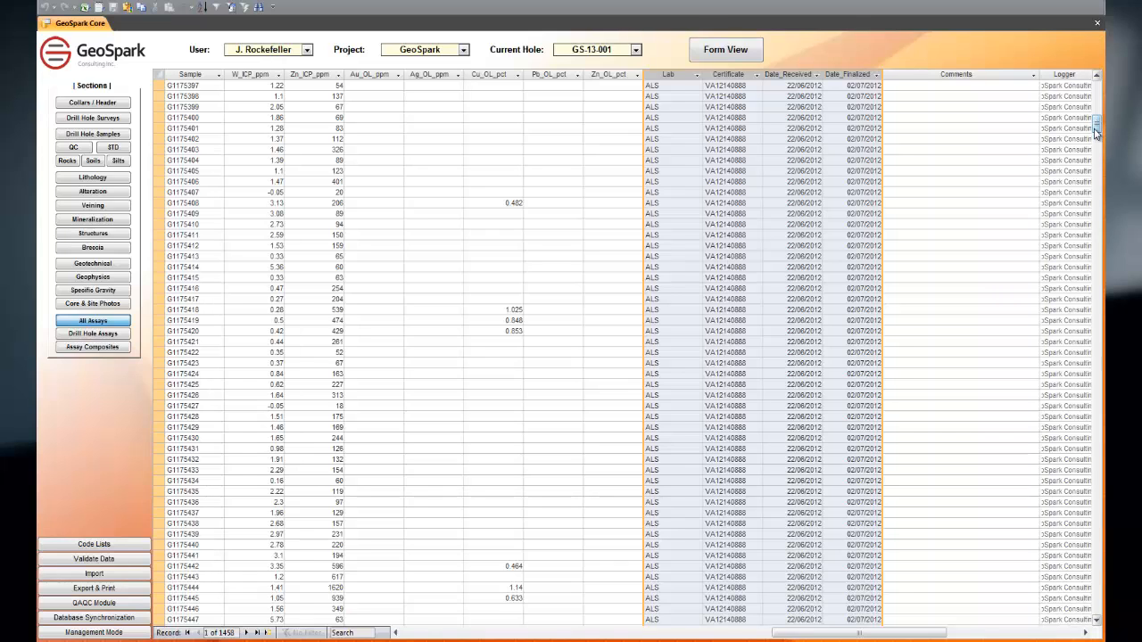
drag(1097, 132, 1097, 525)
drag(814, 635, 867, 635)
click(778, 75)
shift+click(832, 77)
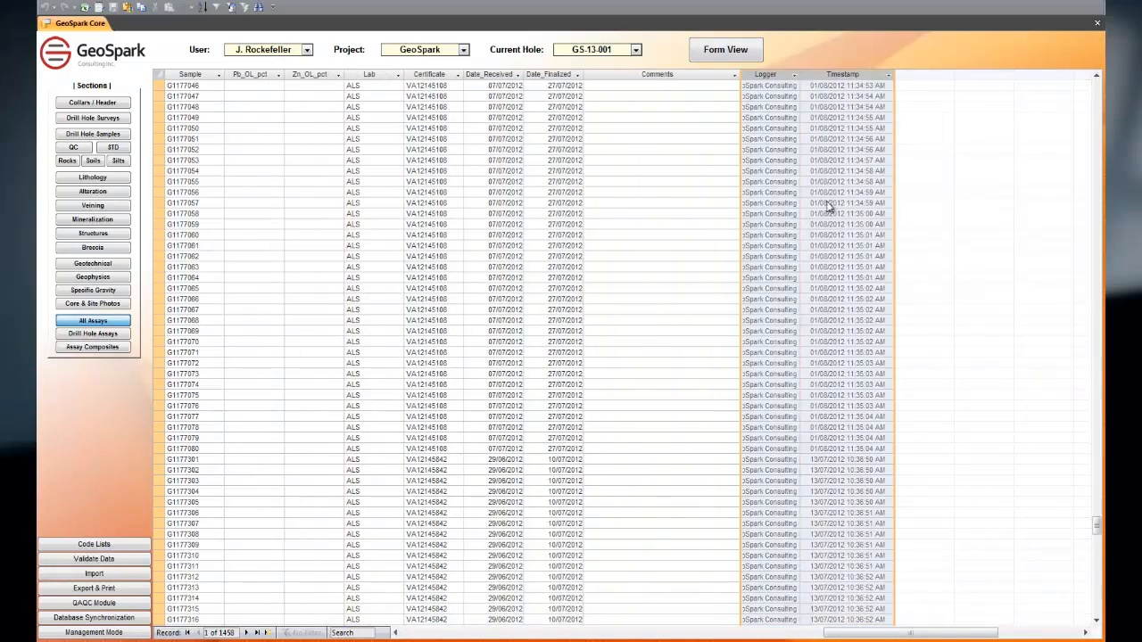
drag(954, 633, 530, 634)
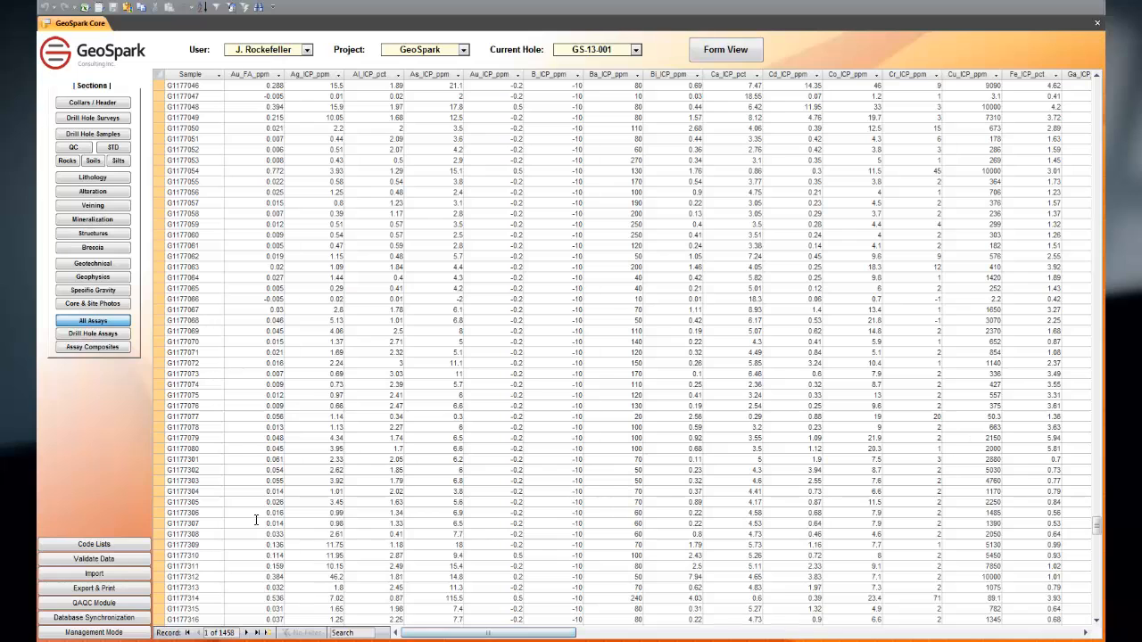
Step: View the drill hole assays for GS-13-001, and switch the current hole to GS-13-002 to view its assays
click(98, 334)
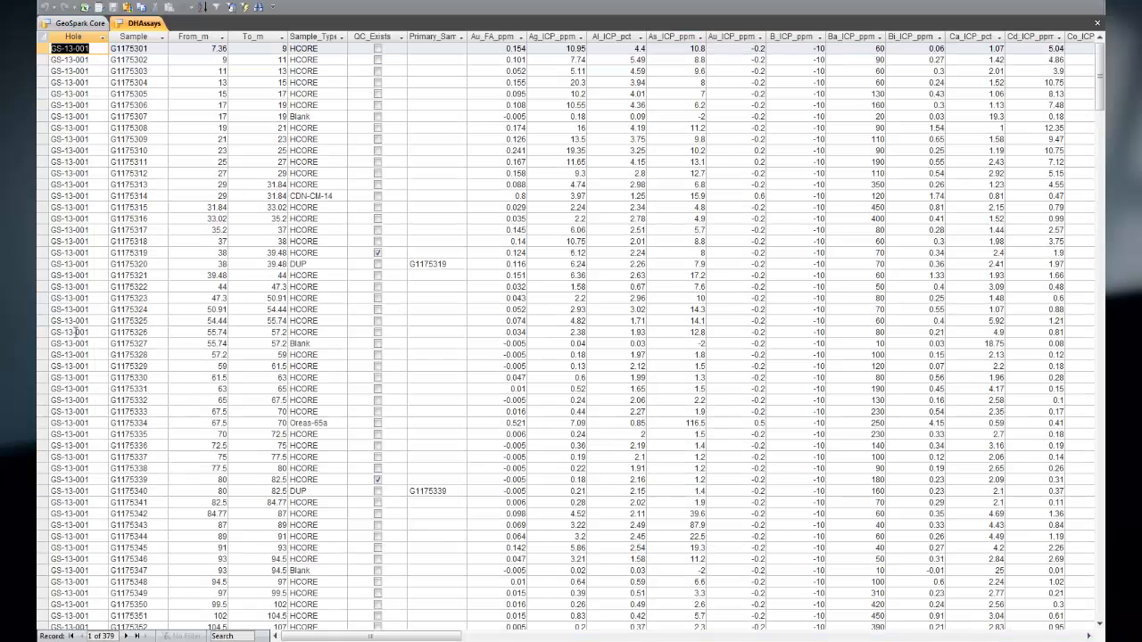
click(80, 23)
click(636, 49)
click(614, 82)
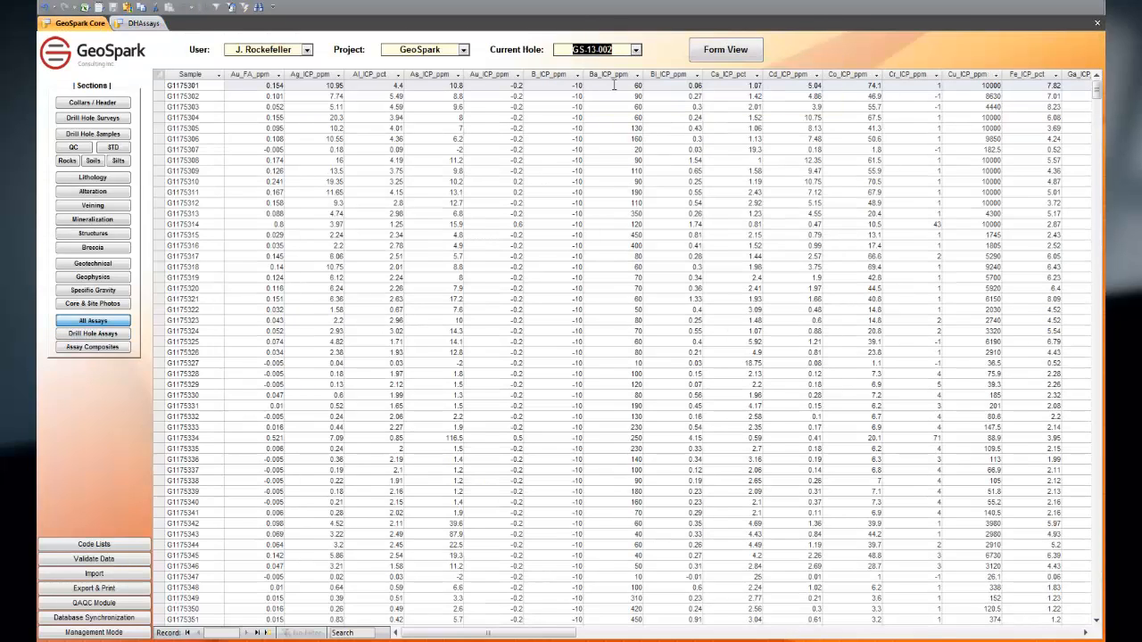
click(78, 336)
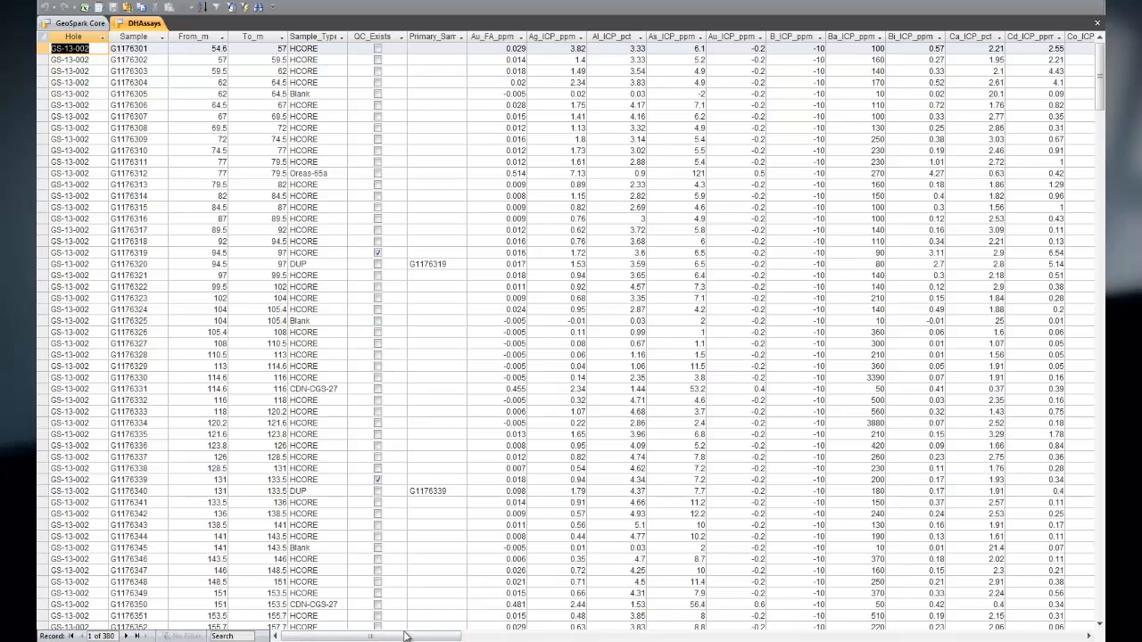
click(1096, 22)
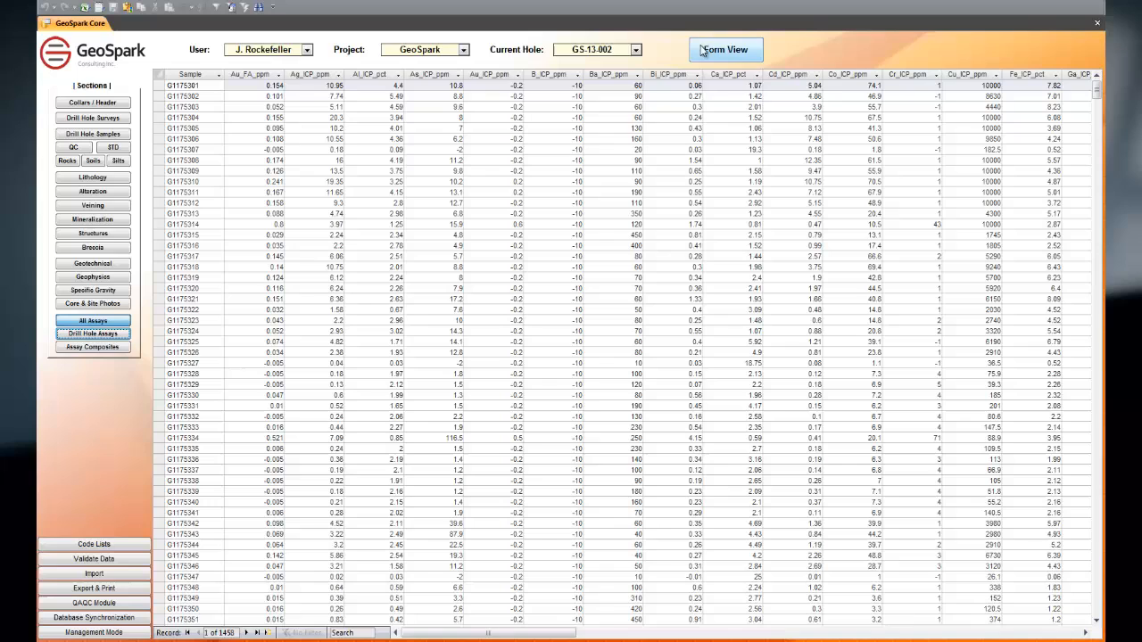
Step: Turn on Management Mode to remove the current-hole filtering, entering the management password
click(636, 50)
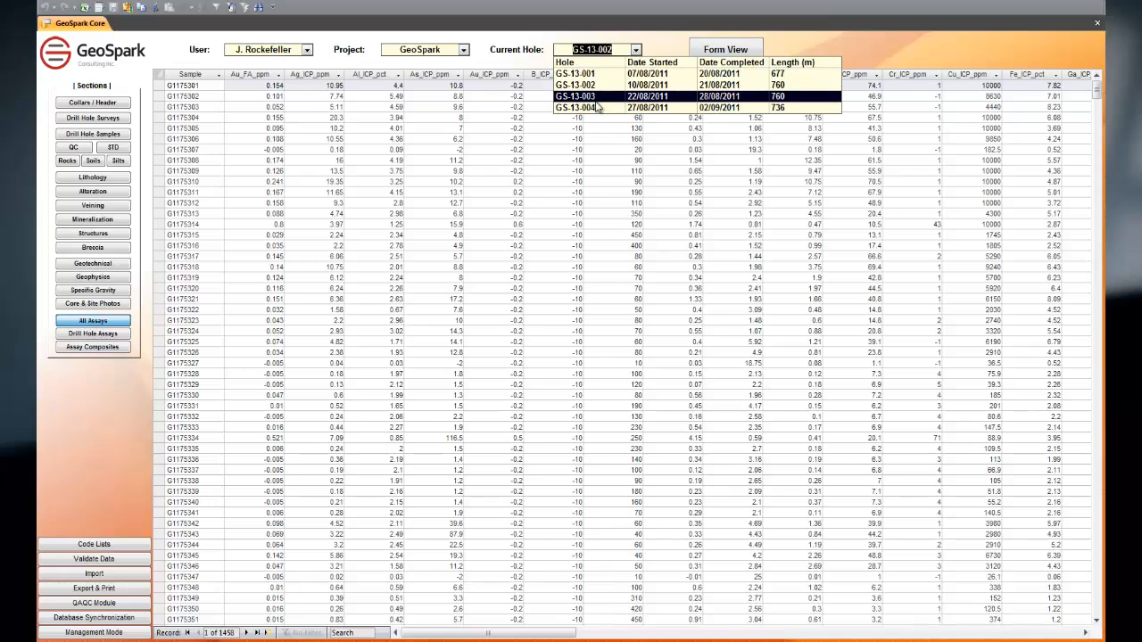
click(62, 406)
click(107, 633)
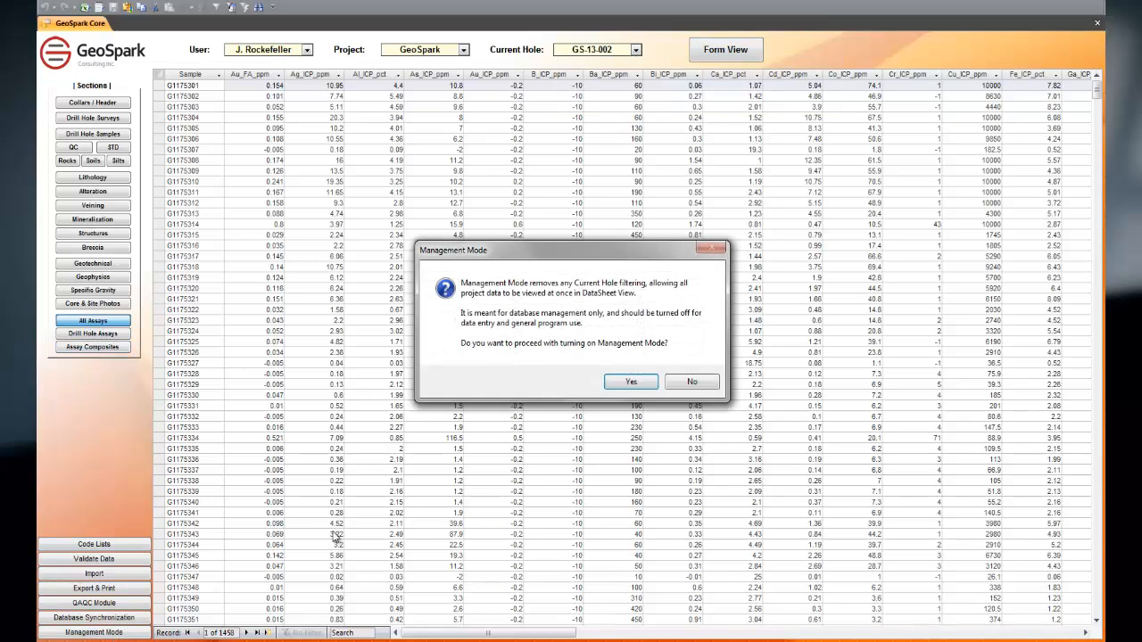
click(630, 382)
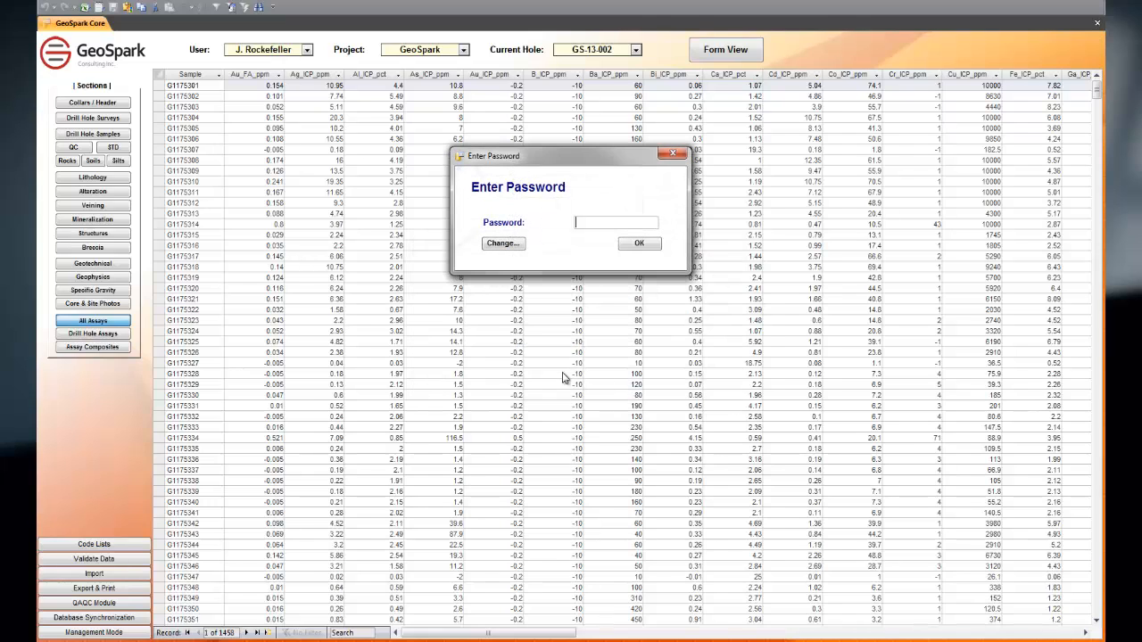
text(****)
key(Return)
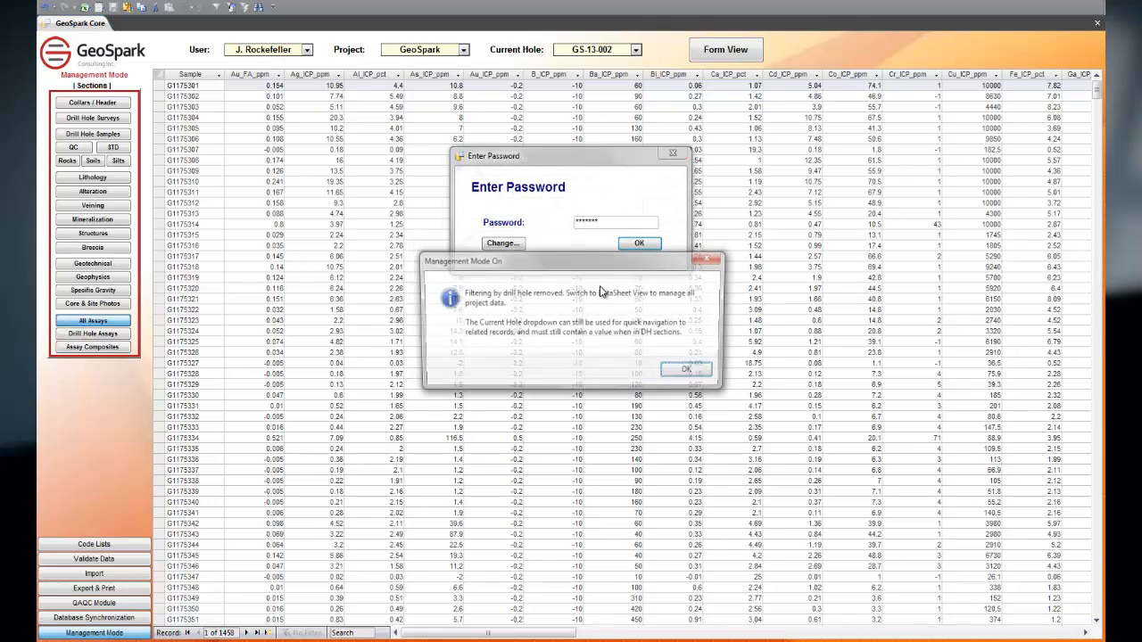
key(Return)
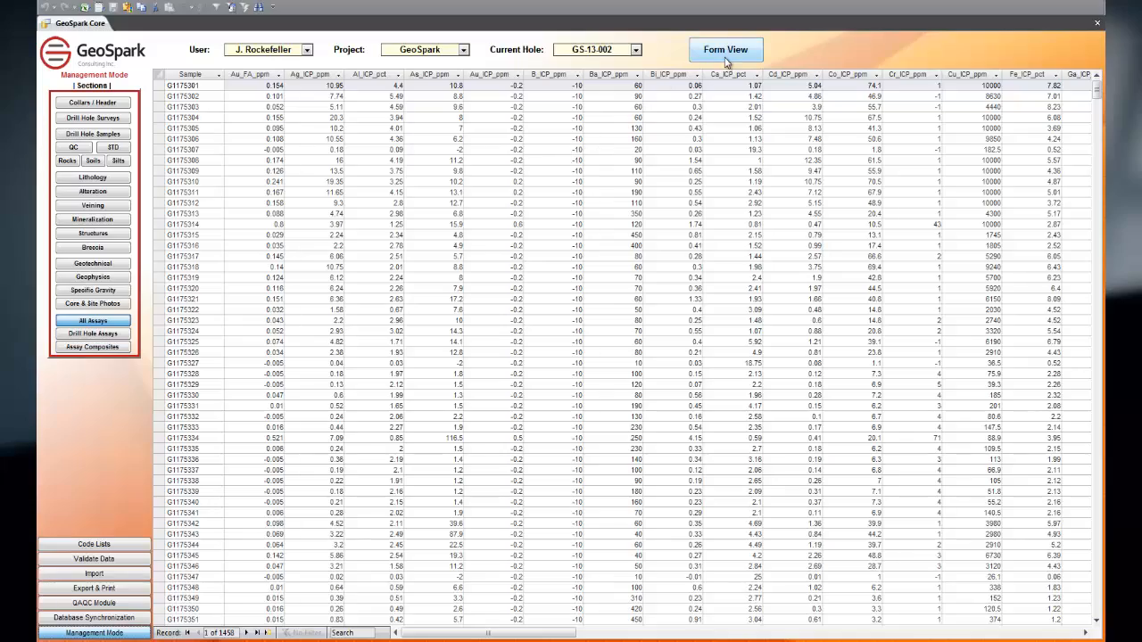
Step: Open the drill hole assays table and look through the records of all holes down to GS-13-004
click(93, 333)
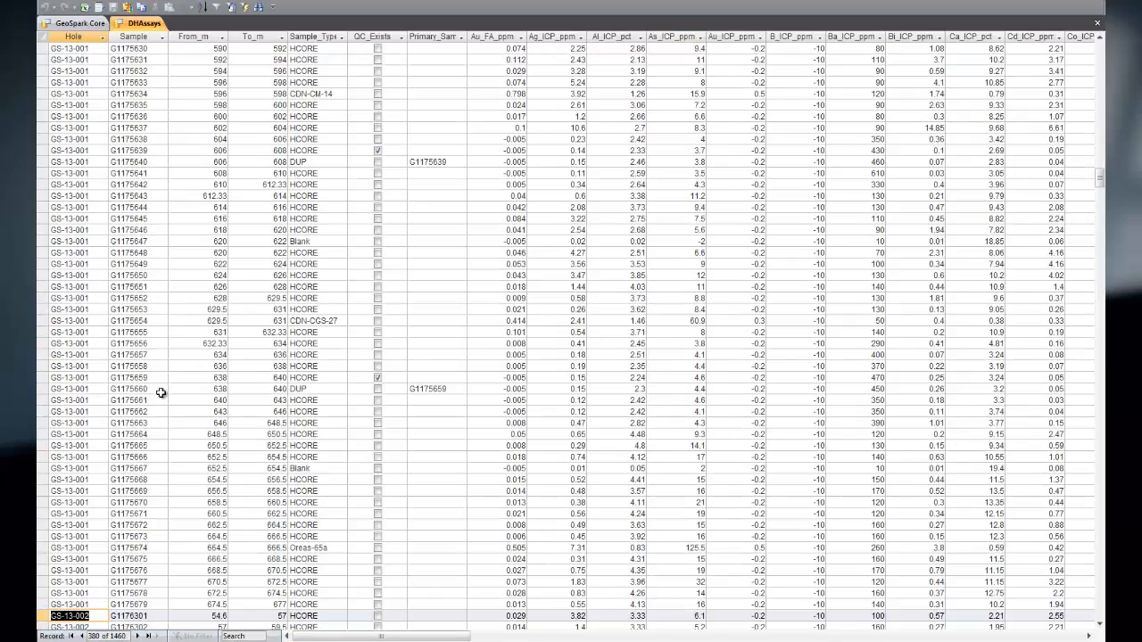
scroll(215, 389, down, 20)
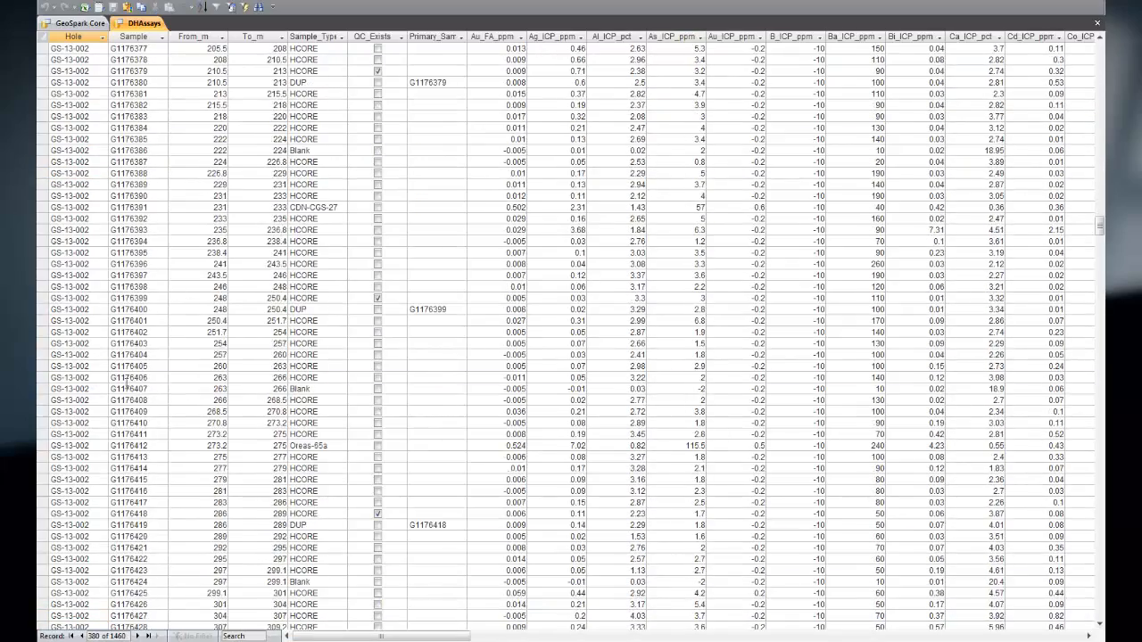
scroll(150, 407, down, 20)
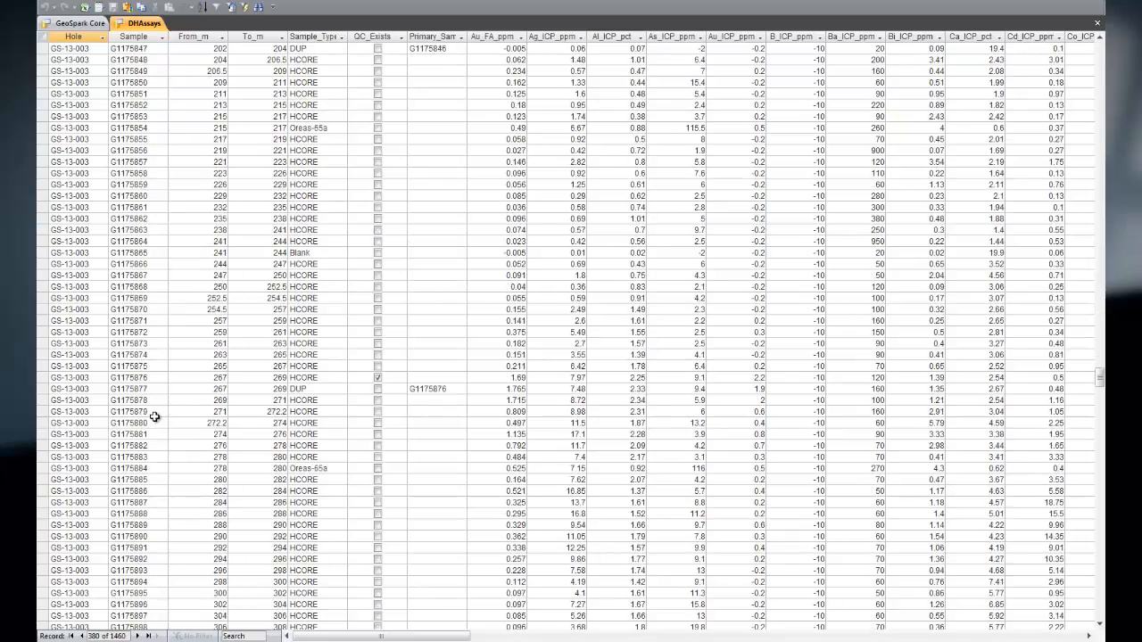
scroll(165, 421, down, 20)
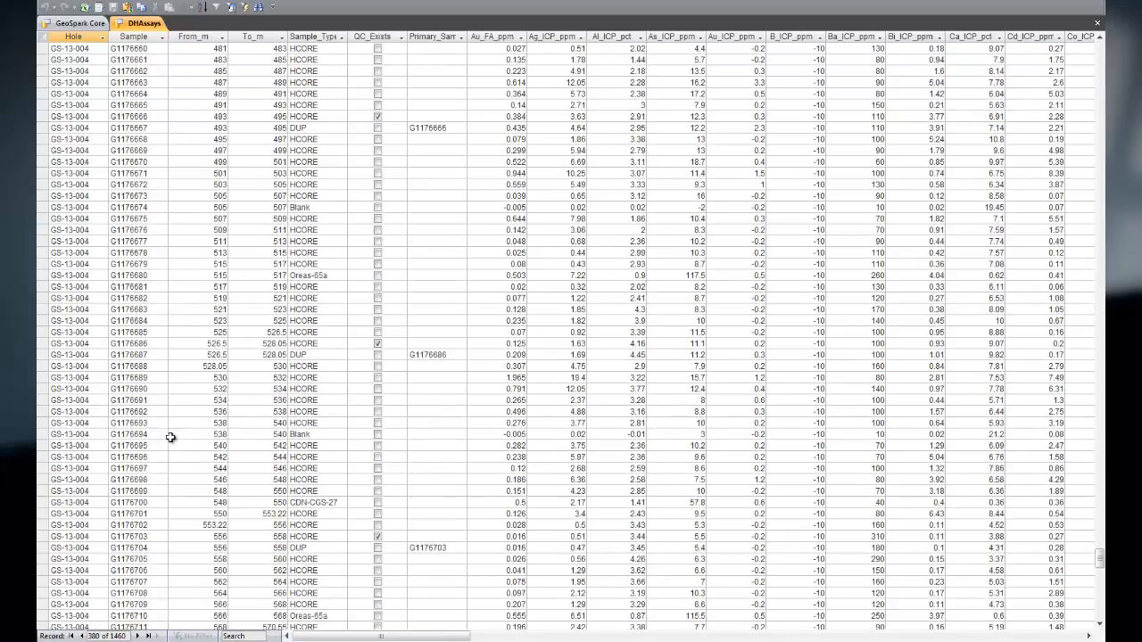
Step: Return to the main database window and show the drill hole surveys of all holes as a datasheet
click(55, 25)
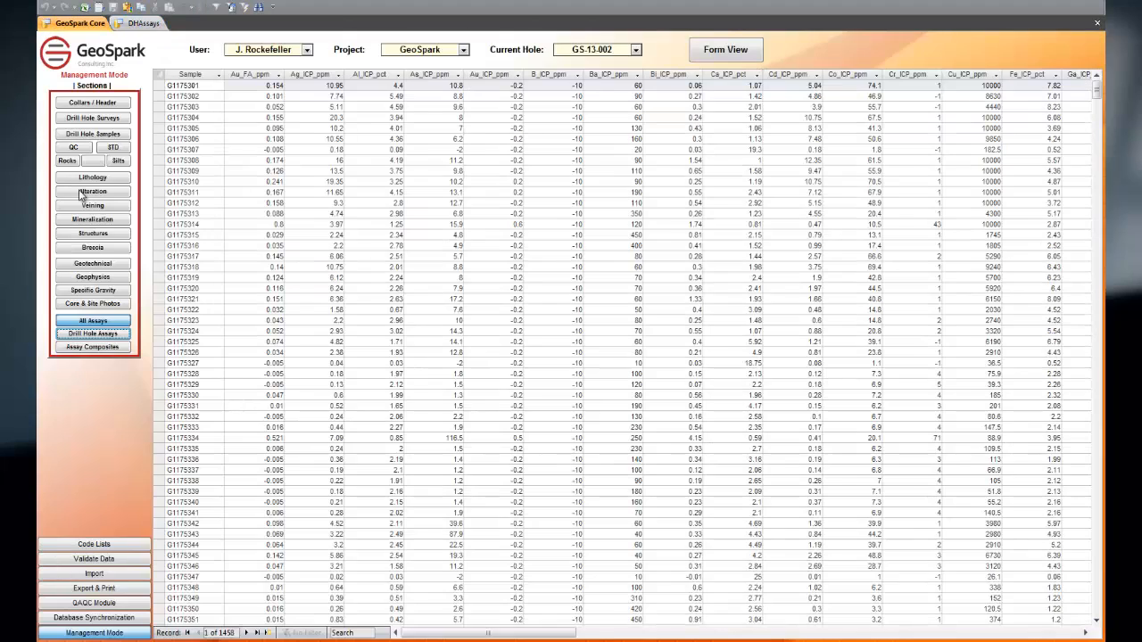
click(93, 119)
click(717, 59)
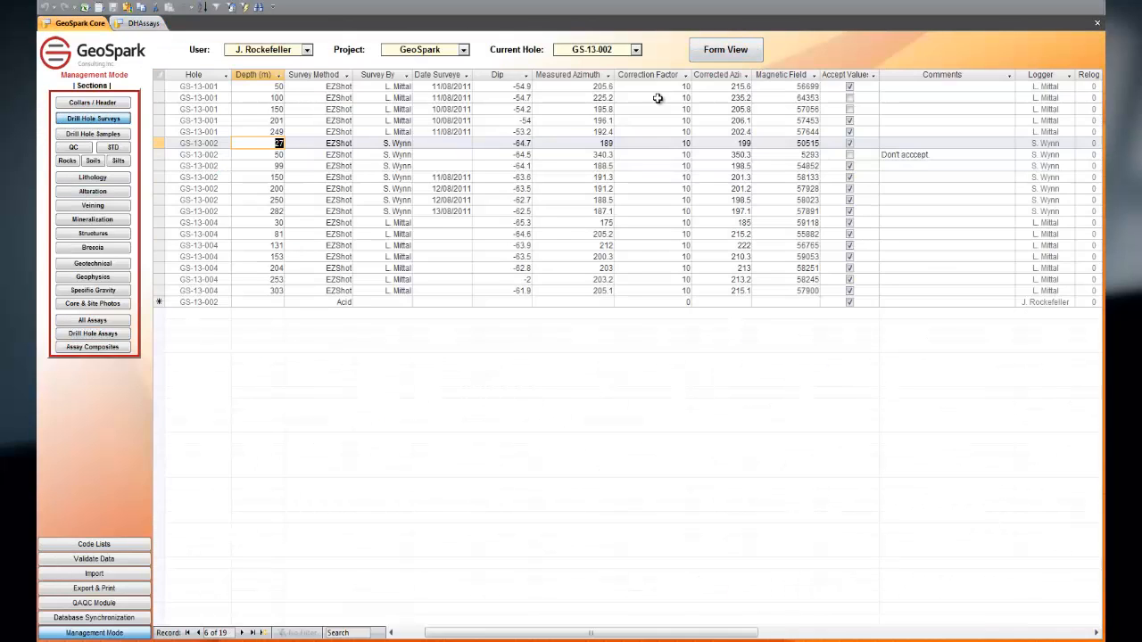
Step: Review the lithology records of all holes, and turn off Management Mode
click(94, 178)
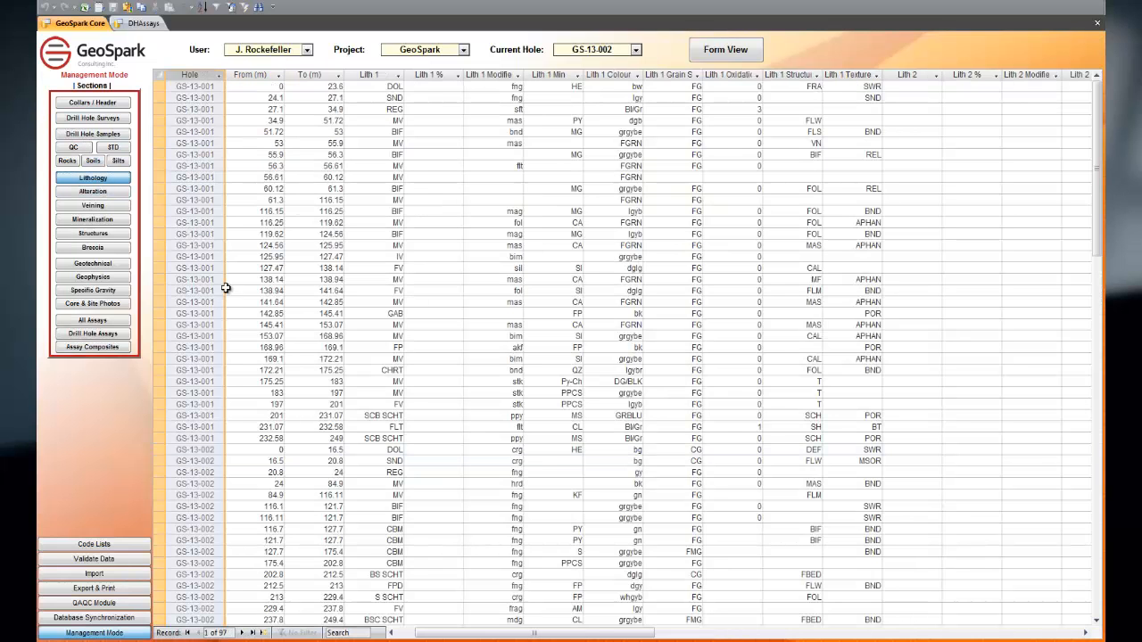
scroll(268, 339, down, 20)
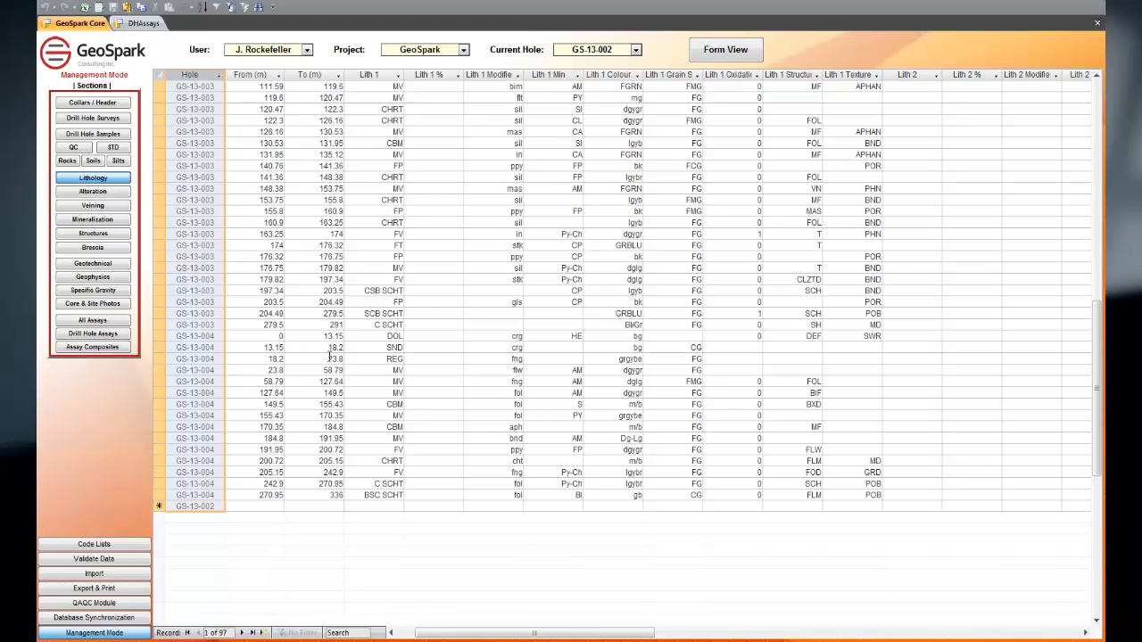
scroll(330, 357, up, 9)
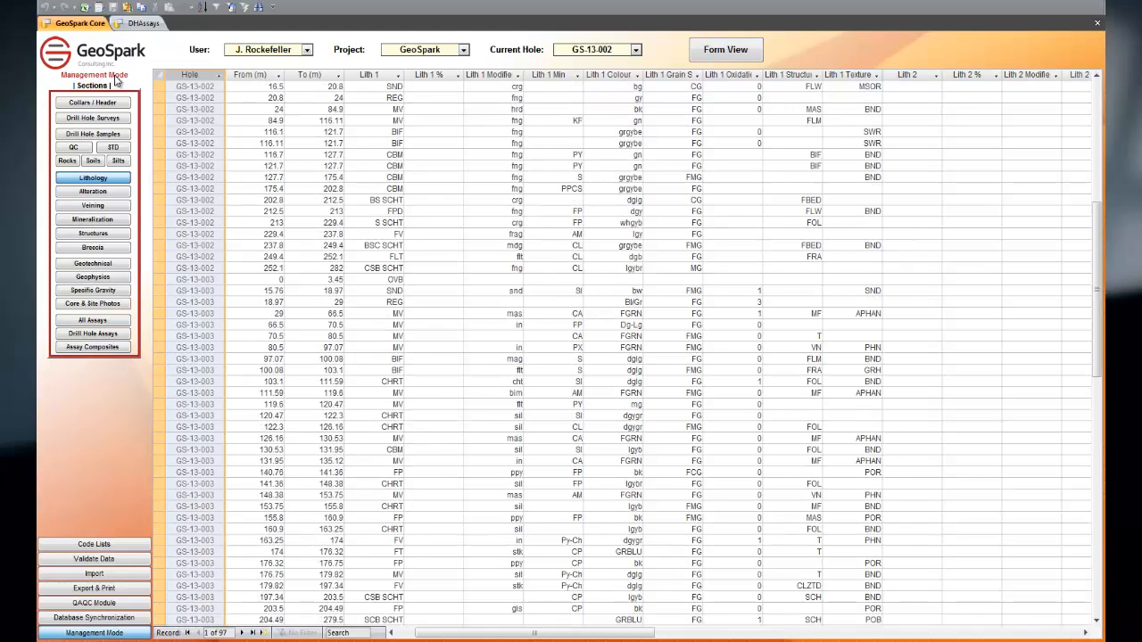
click(101, 634)
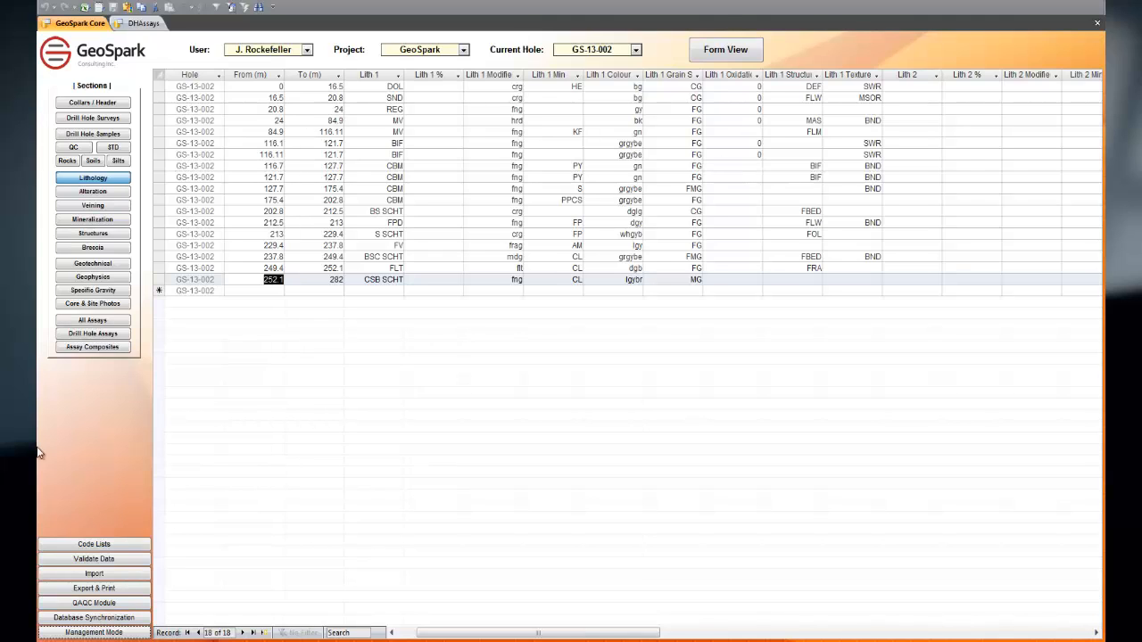
Step: Set up assay composites for hole GS-13-001, compositing Au_FA_ppm with a grade cutoff of 0.003 and a waste limit of 6
click(85, 352)
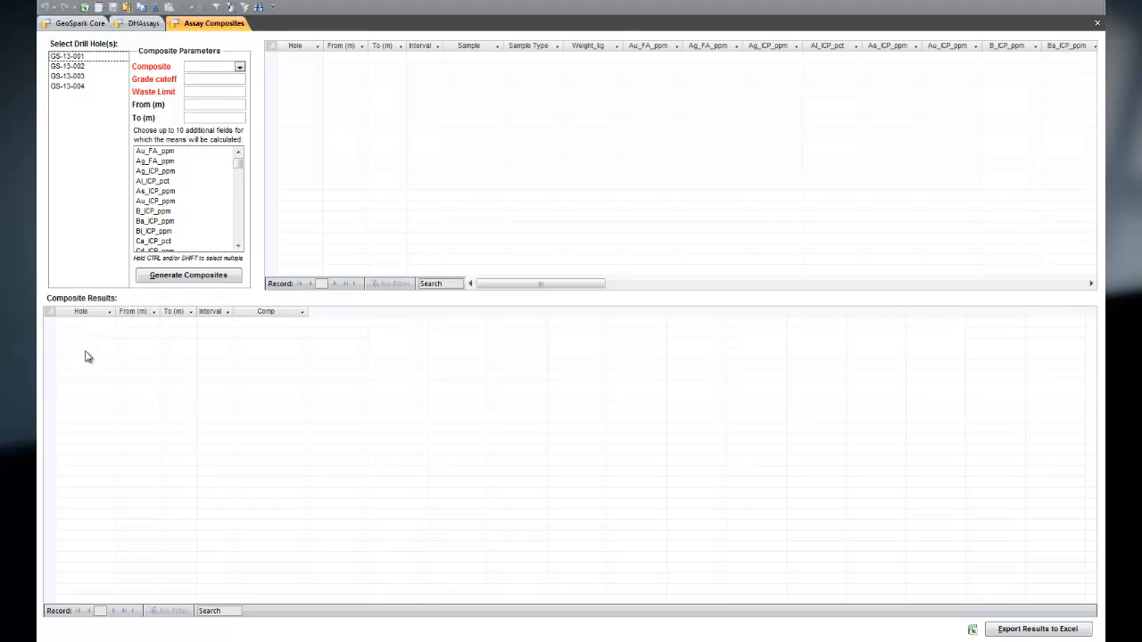
click(104, 57)
click(239, 69)
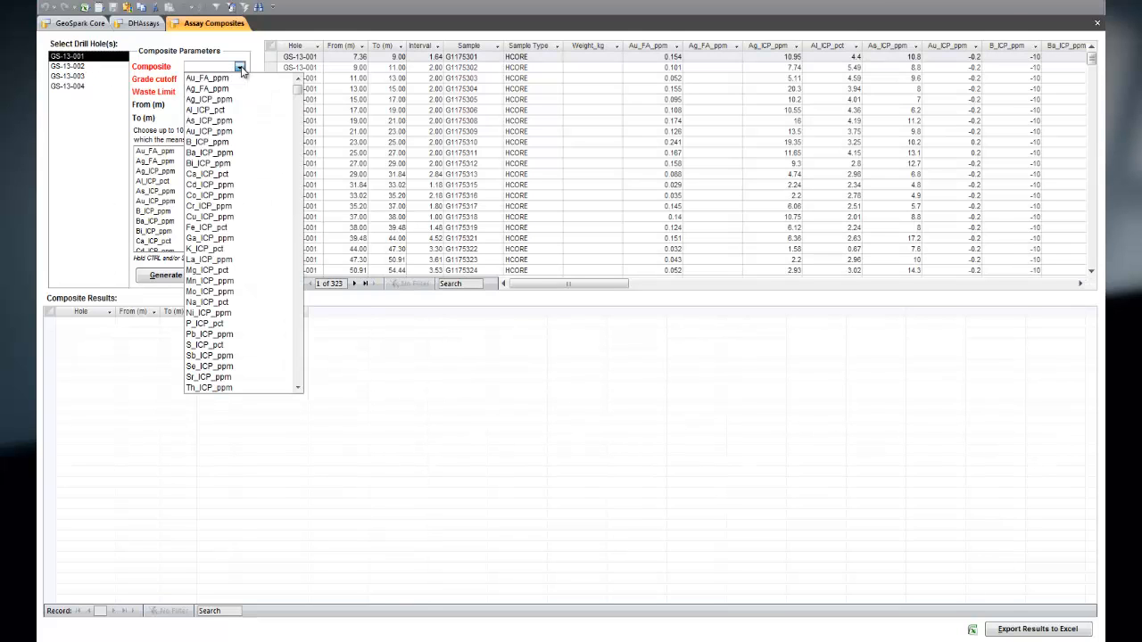
click(234, 78)
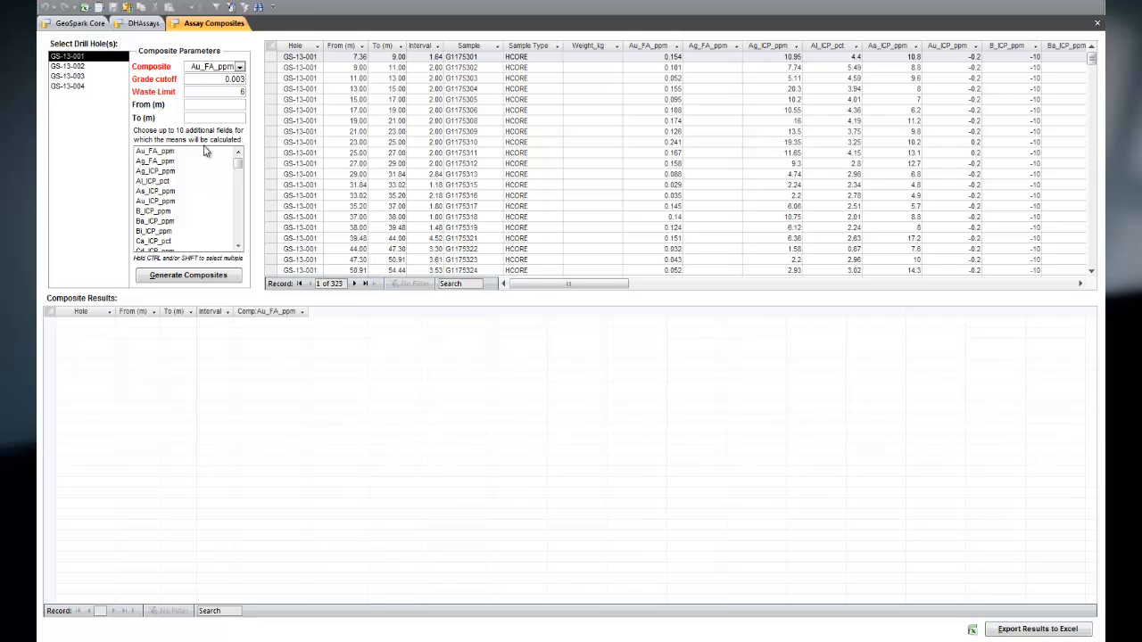
Step: Add Ag_ICP_ppm, Cu_ICP_ppm, Pb_ICP_ppm and Zn_ICP_ppm as additional mean fields and generate the composites
click(174, 172)
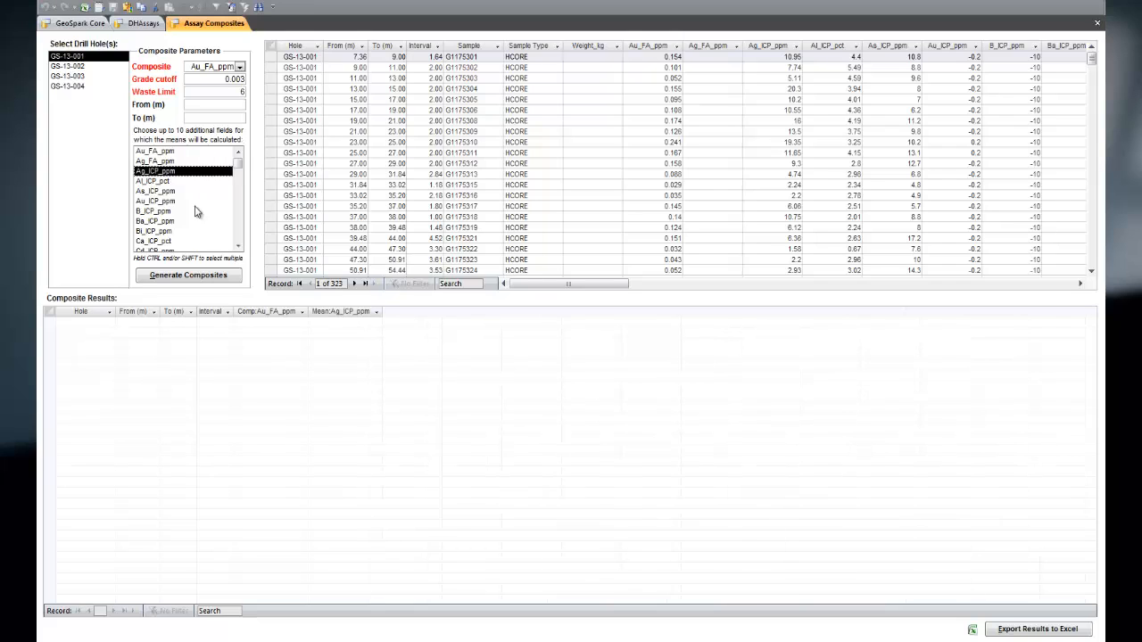
click(237, 239)
click(161, 182)
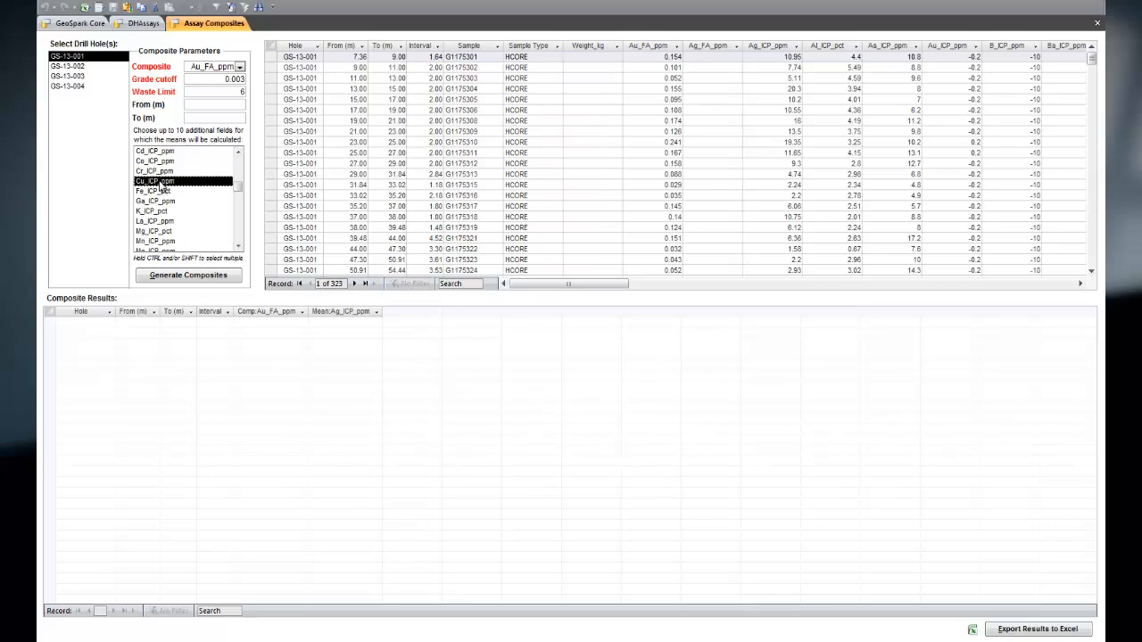
click(239, 236)
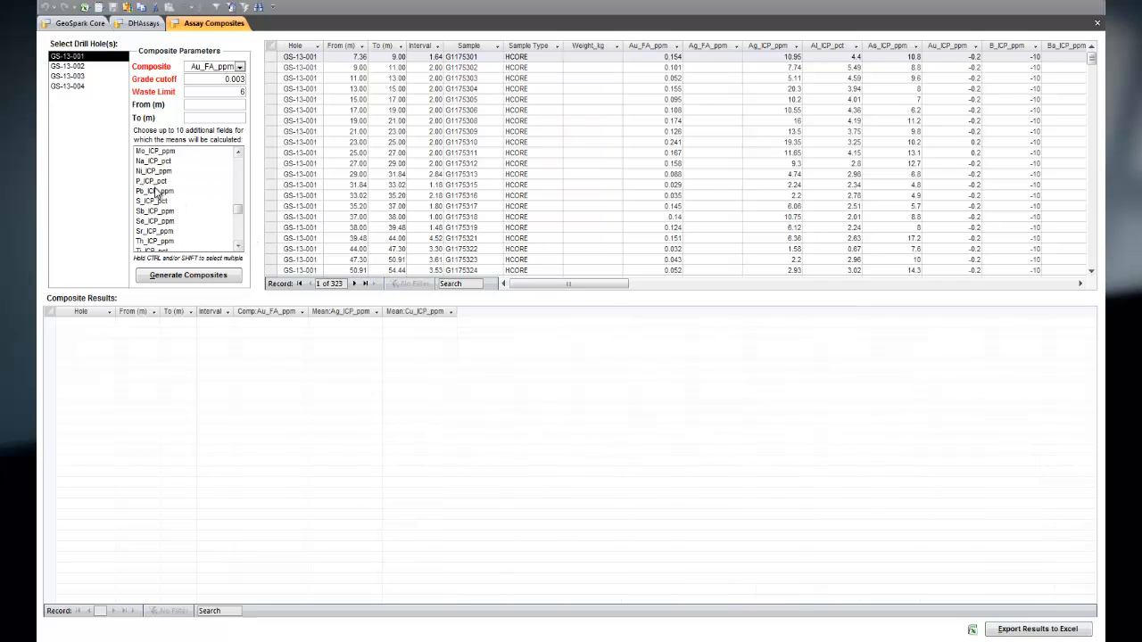
click(161, 191)
click(238, 243)
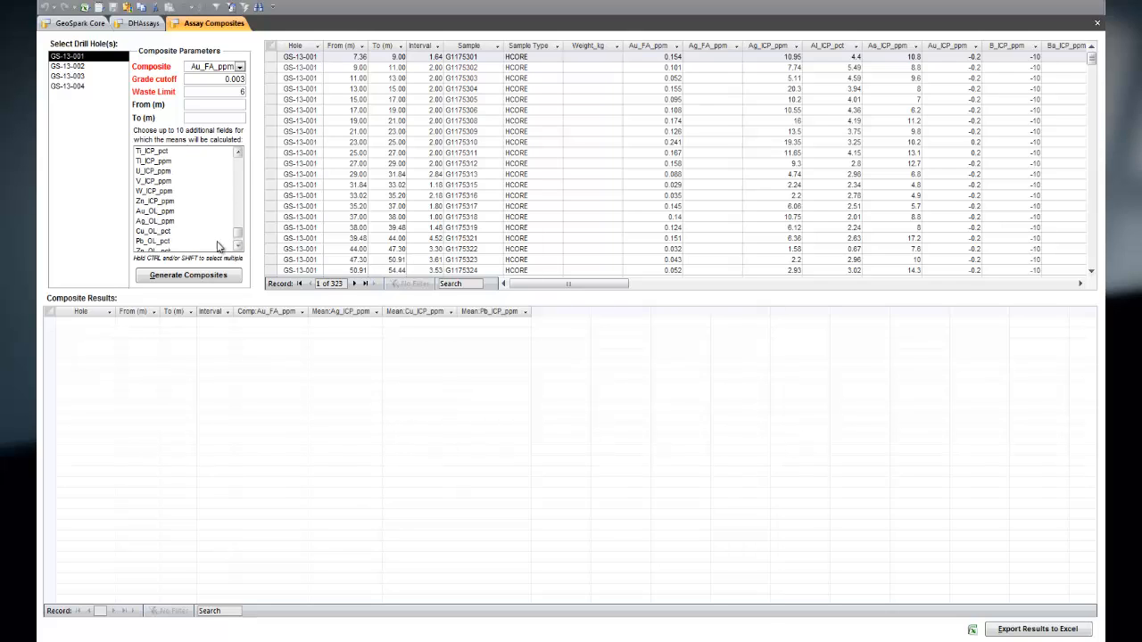
click(156, 203)
click(200, 277)
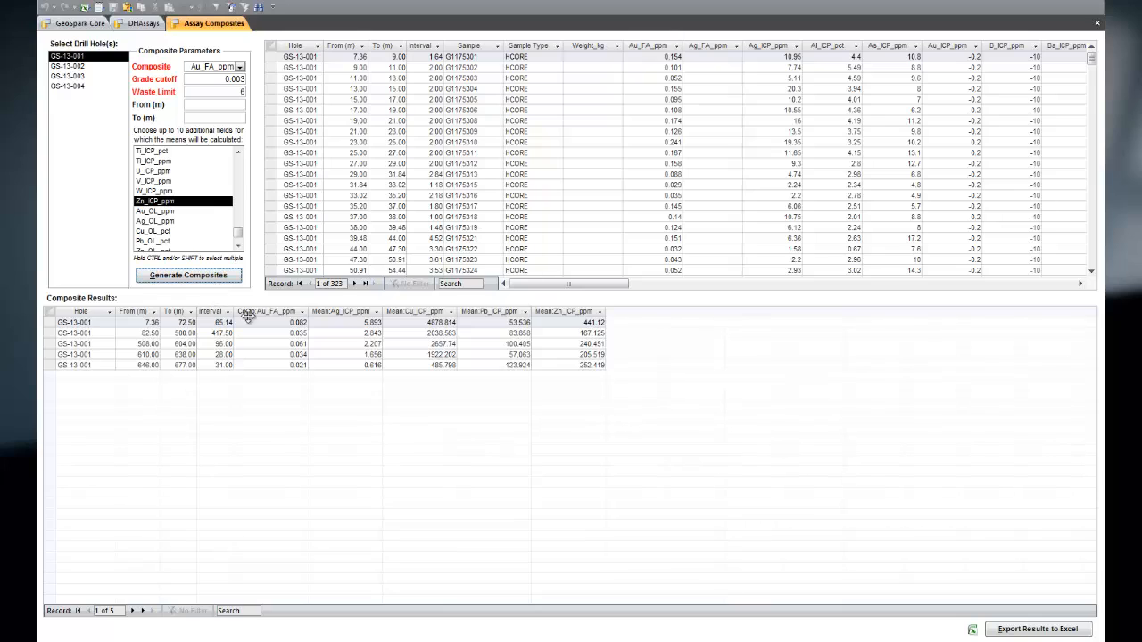
Step: Review the Au_FA_ppm composite results, and close the assay composites and drill hole assays tables
click(263, 312)
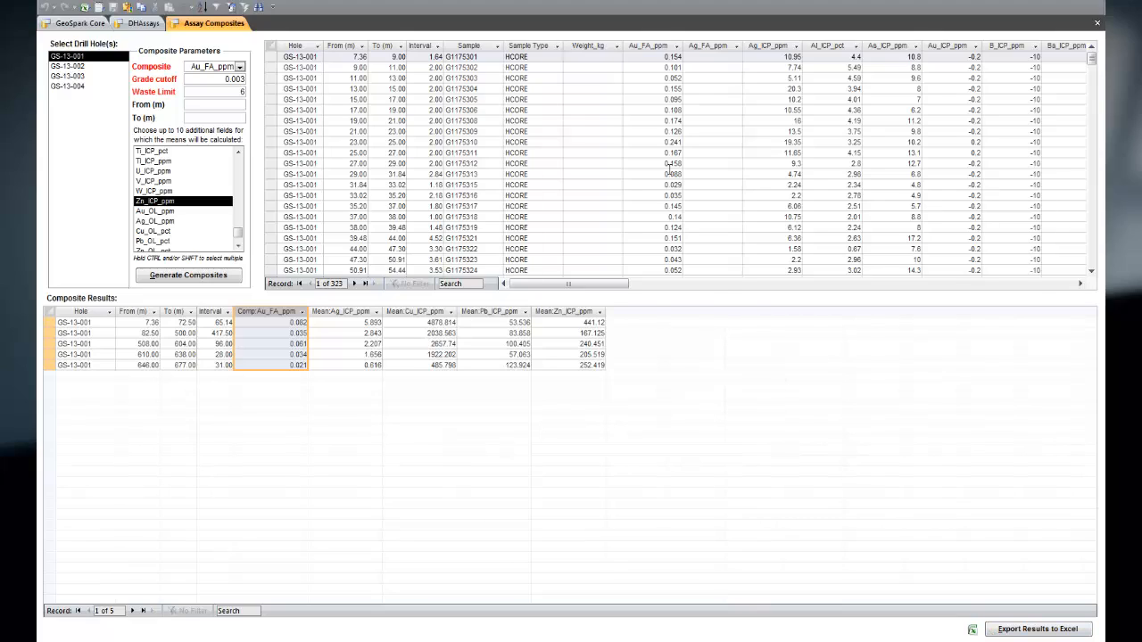
drag(567, 284, 532, 281)
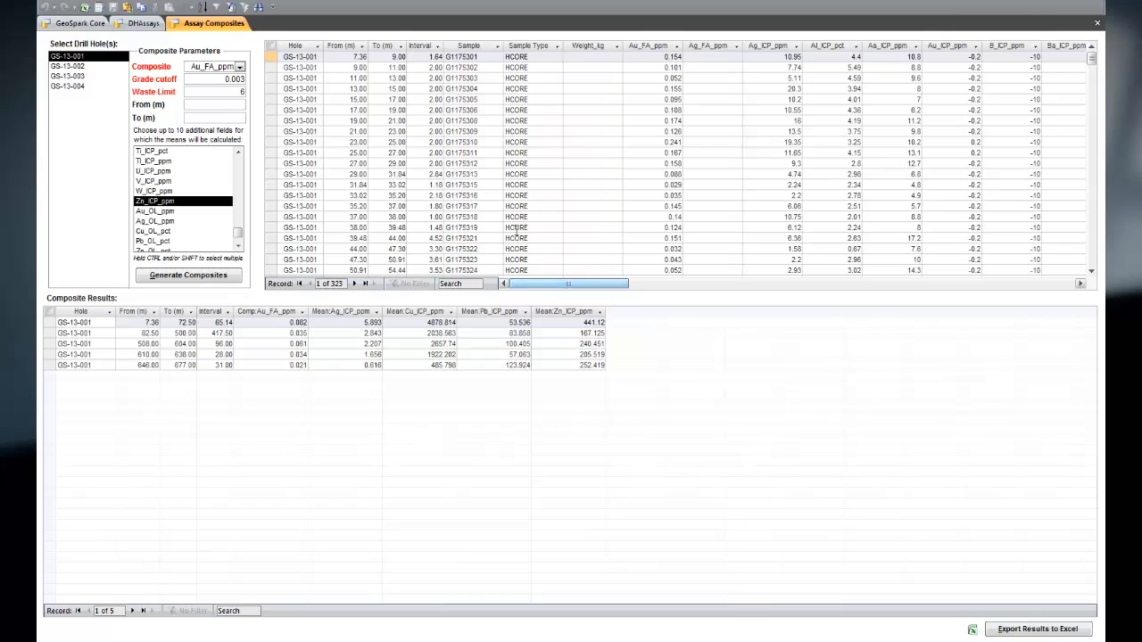
click(1097, 24)
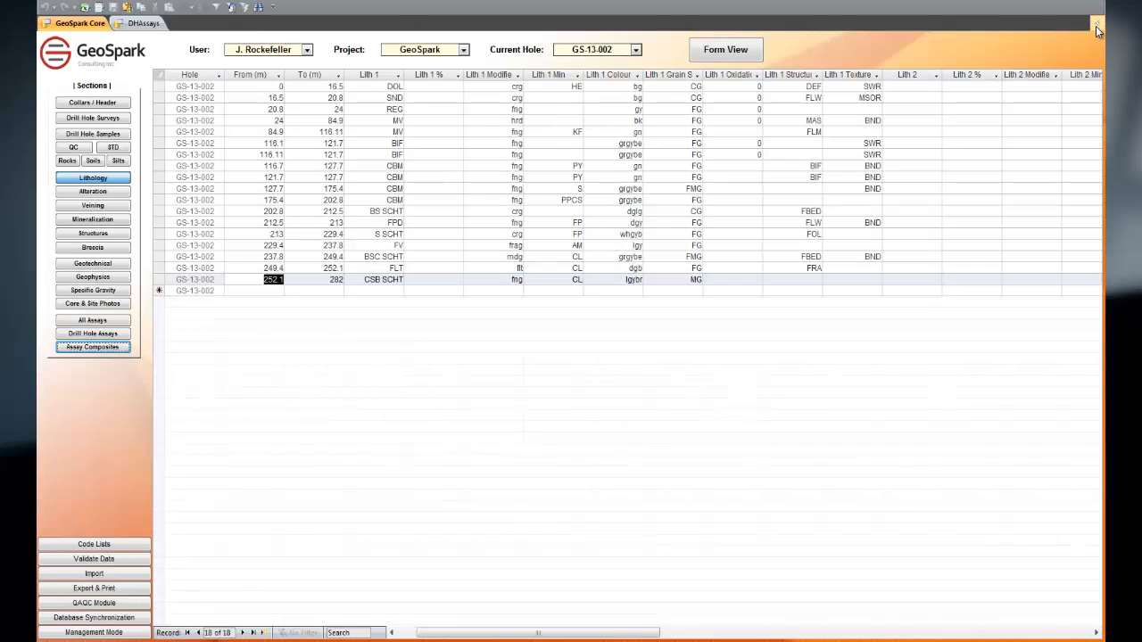
click(139, 23)
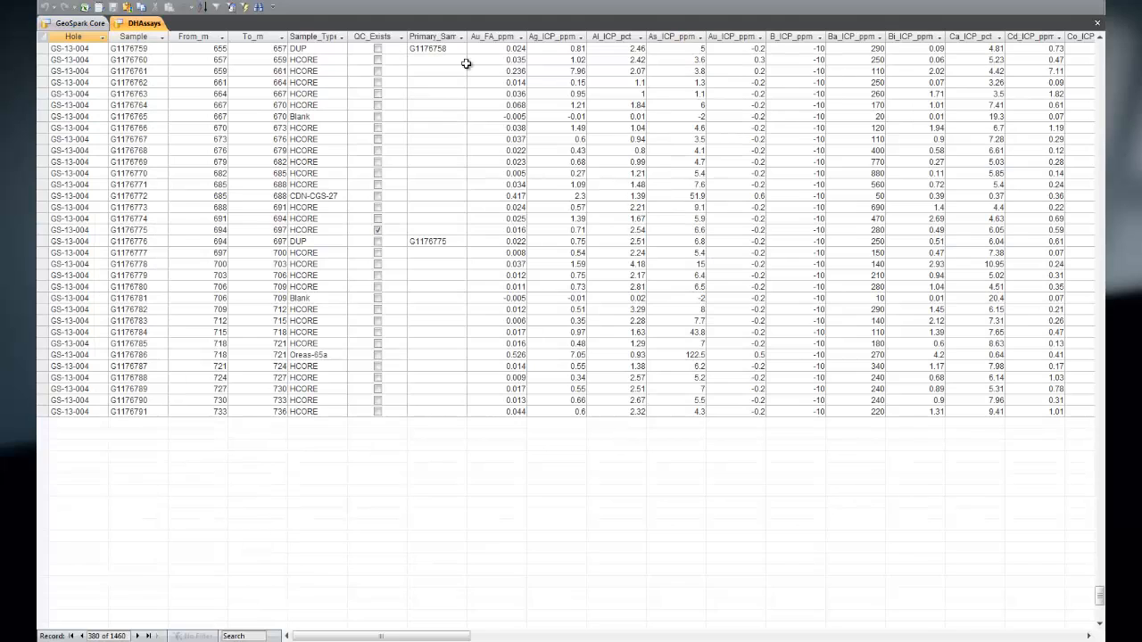
click(1096, 24)
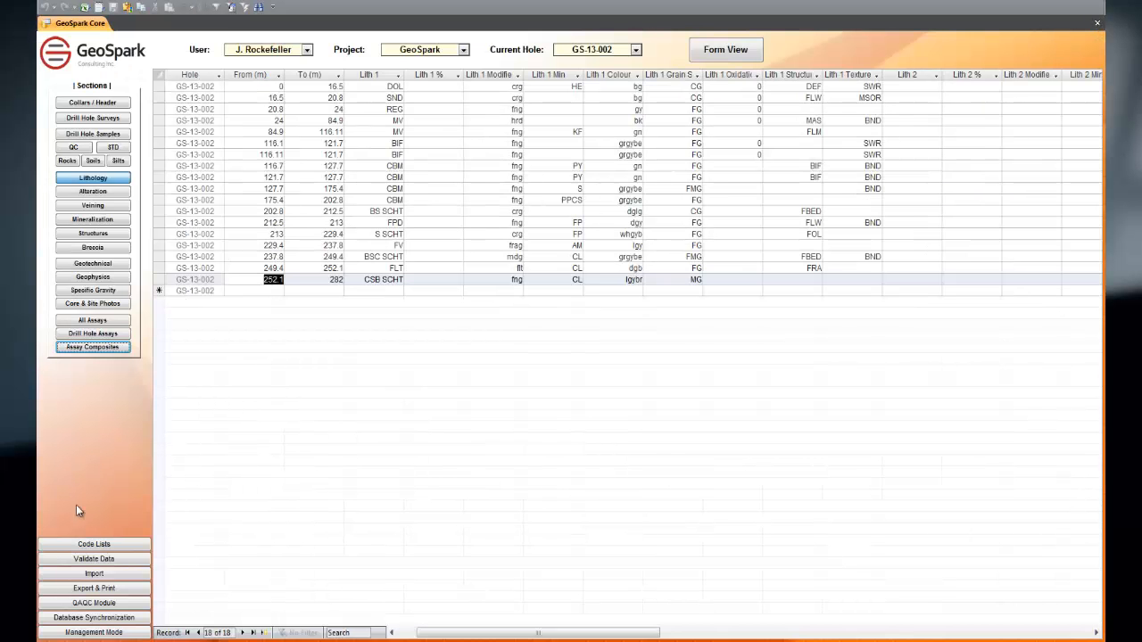
Step: Open the code lists and examine AlterationForm, the ordering values of AlterationHost, and CollarGrid
click(95, 544)
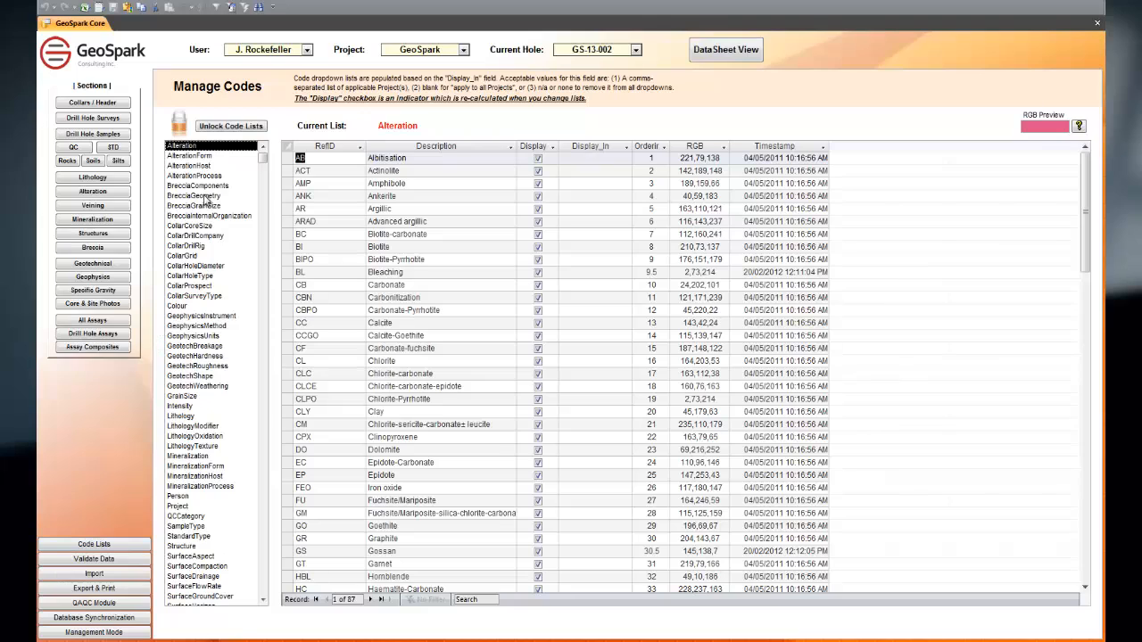
click(213, 156)
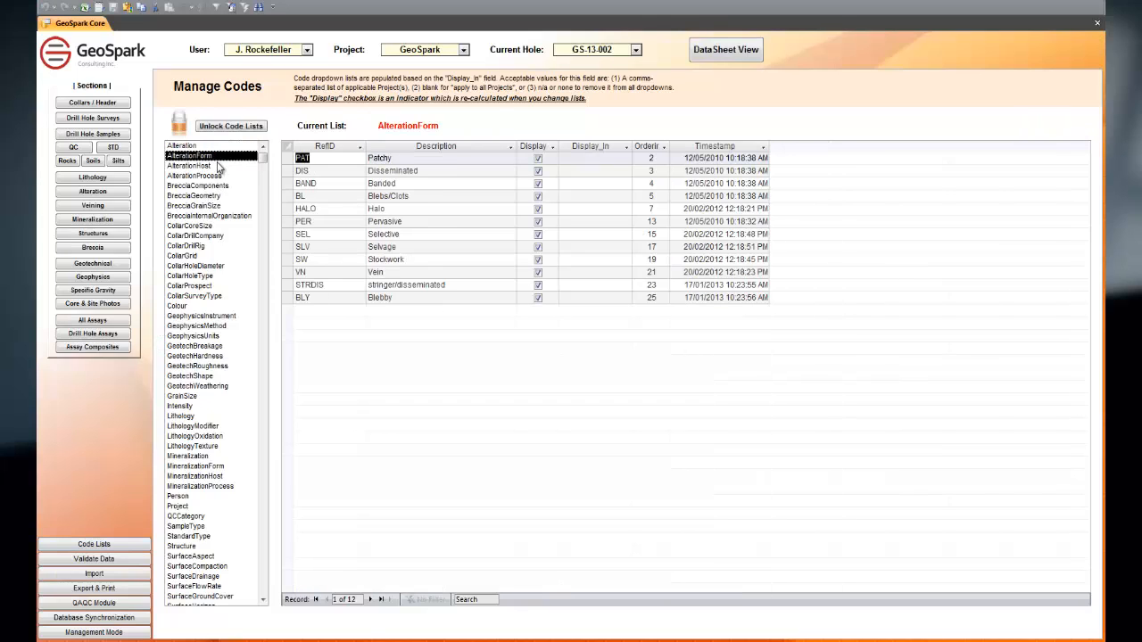
click(213, 166)
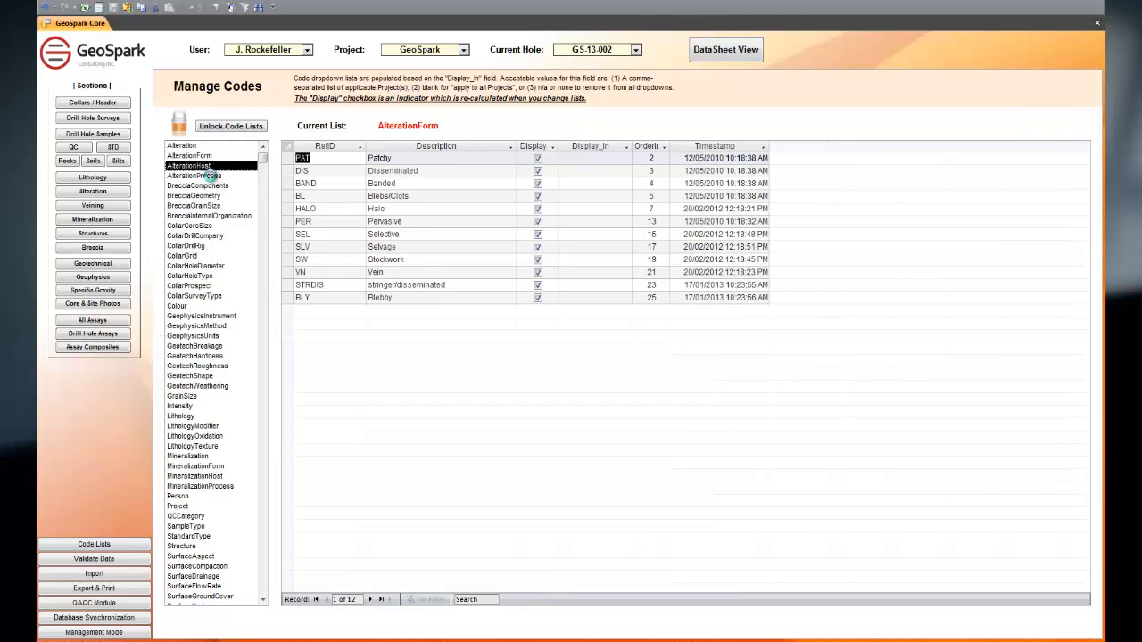
click(654, 148)
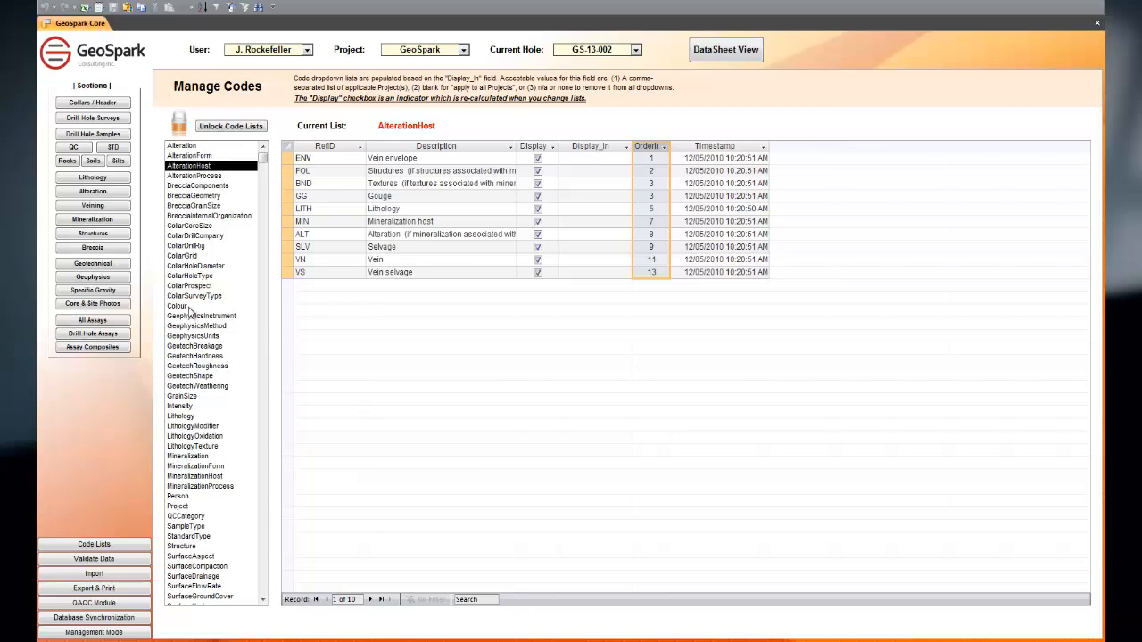
click(183, 257)
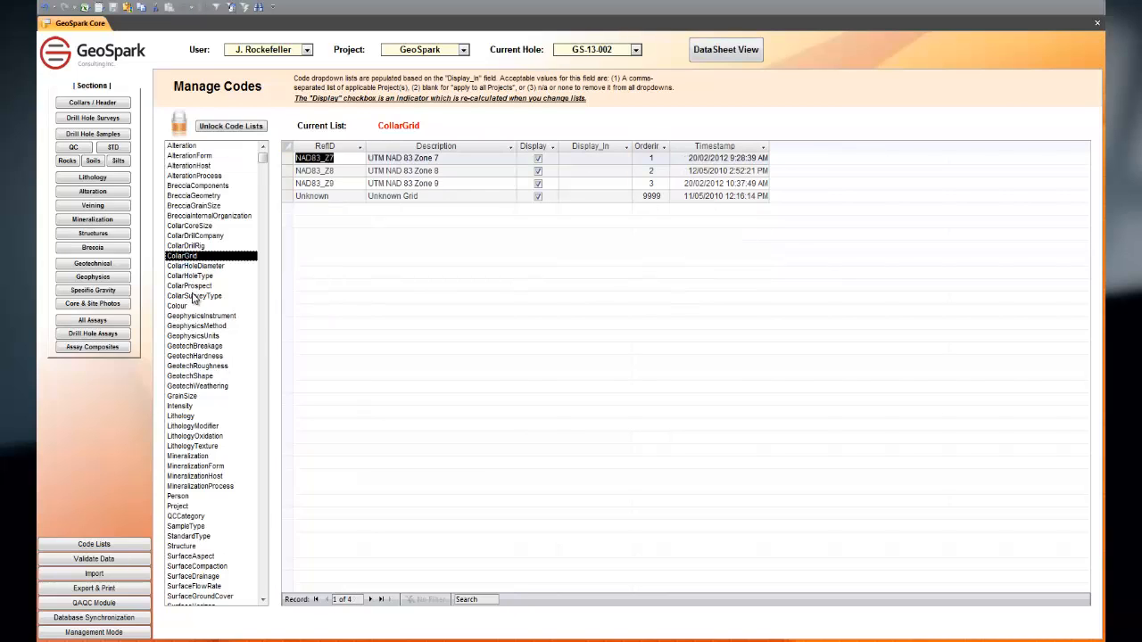
Step: Look through the Lithology code list, including its RGB colour and LogImage columns
click(181, 416)
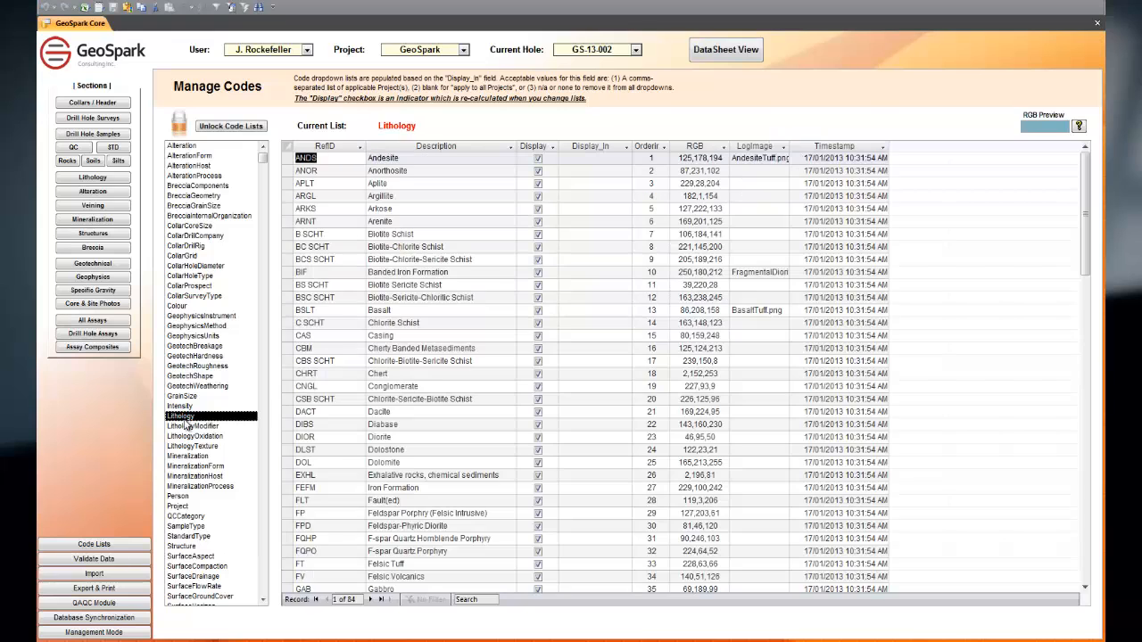
click(437, 475)
scroll(475, 418, down, 6)
scroll(473, 419, down, 14)
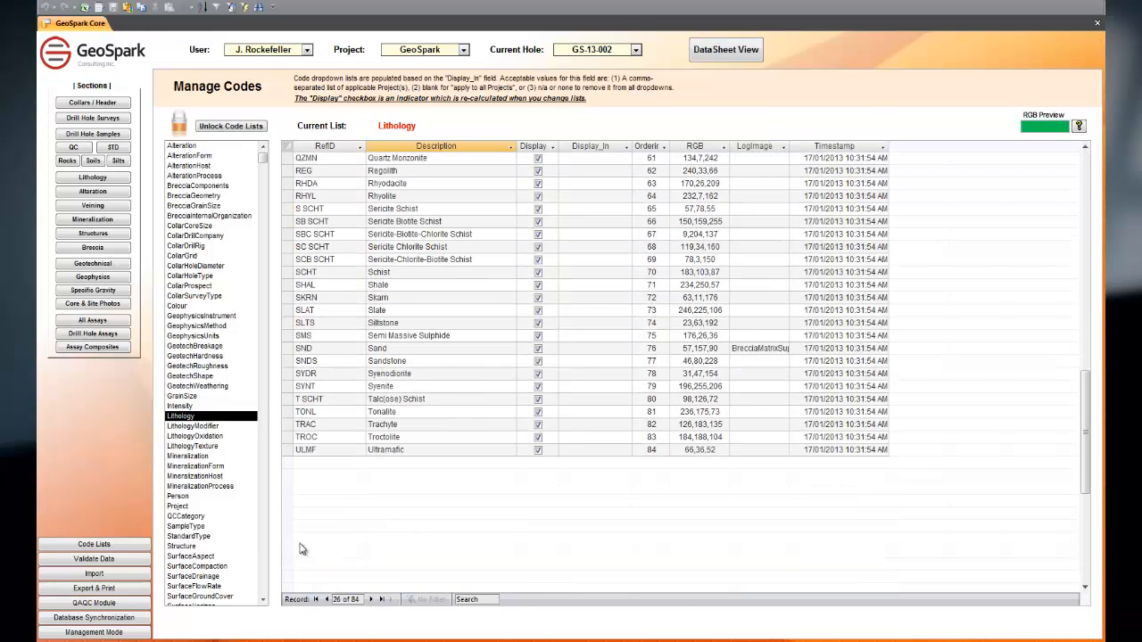
click(695, 146)
shift+click(756, 145)
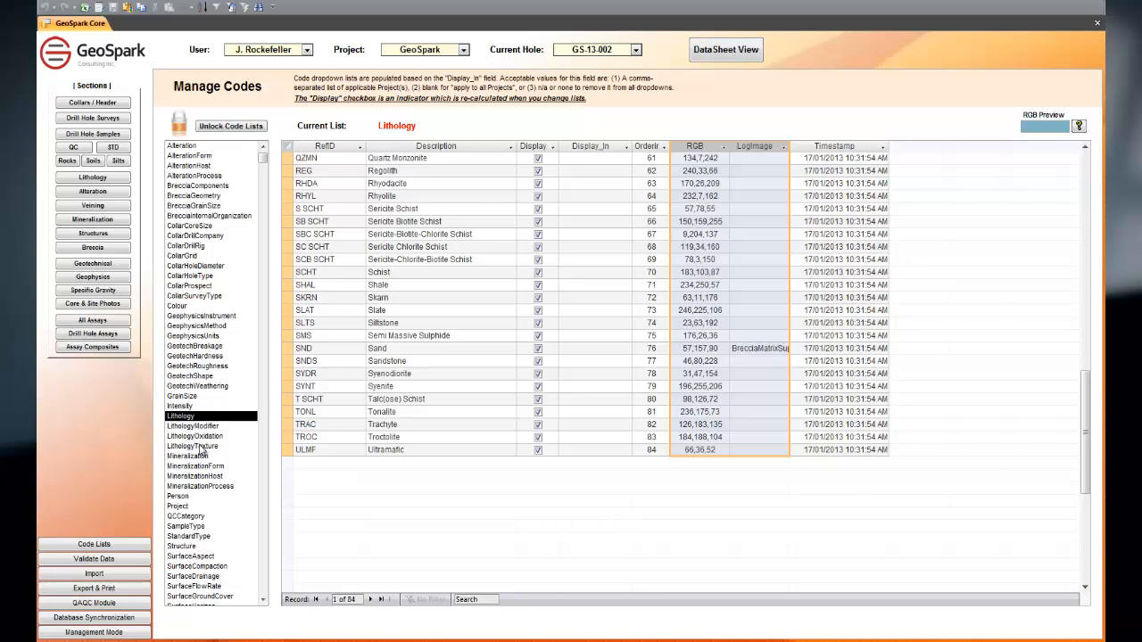
Step: Browse the Person, Project, QCCategory and VeinStyle code lists
click(175, 497)
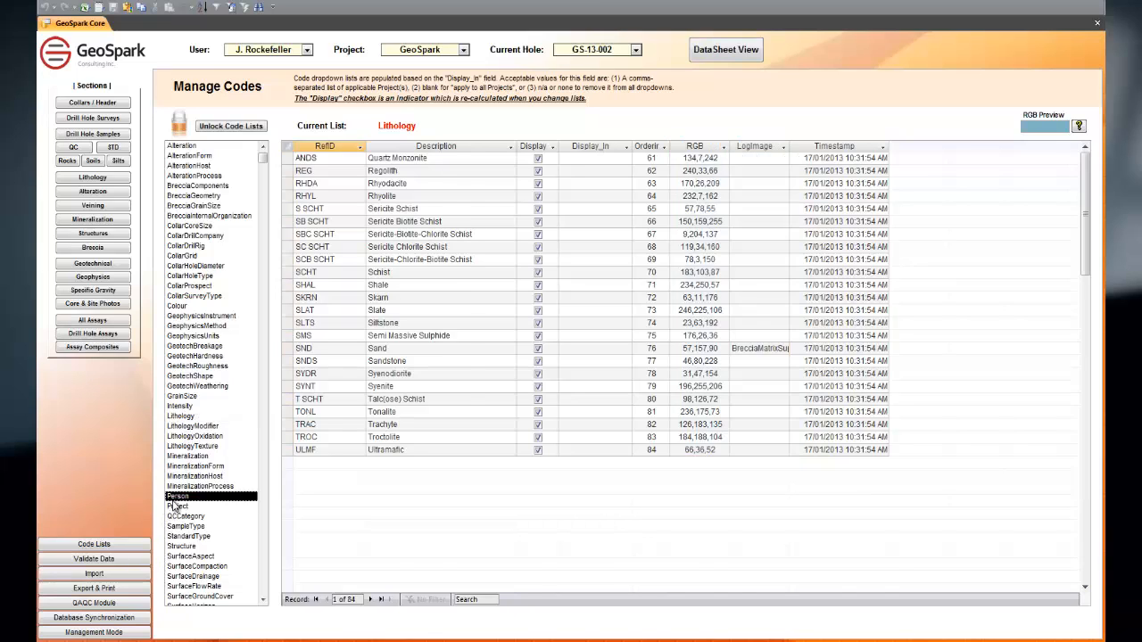
click(178, 509)
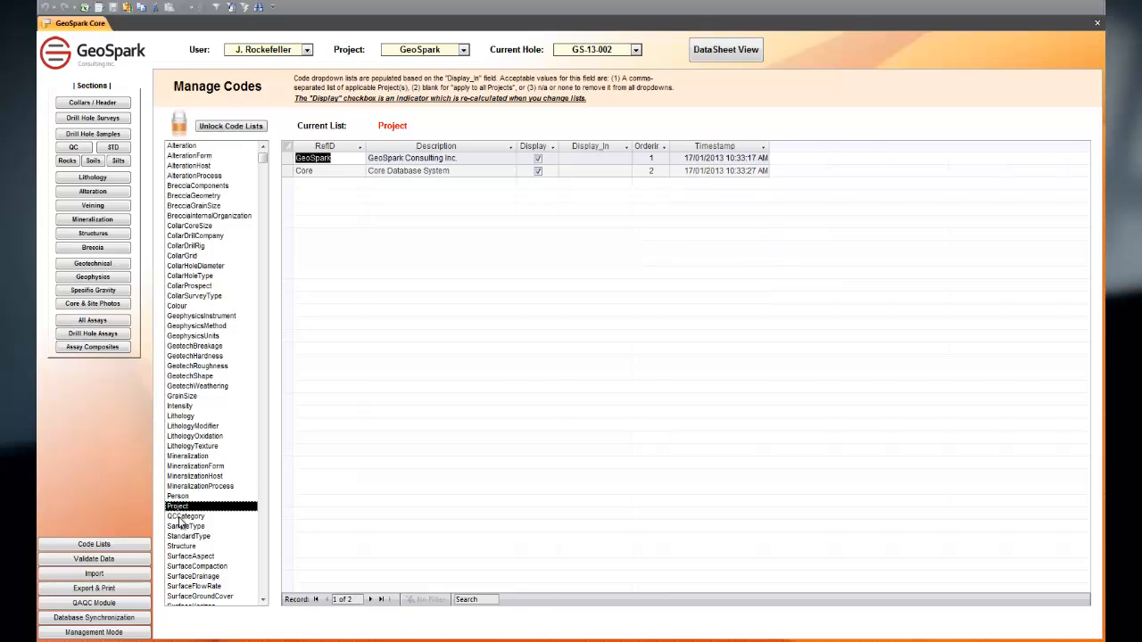
click(180, 517)
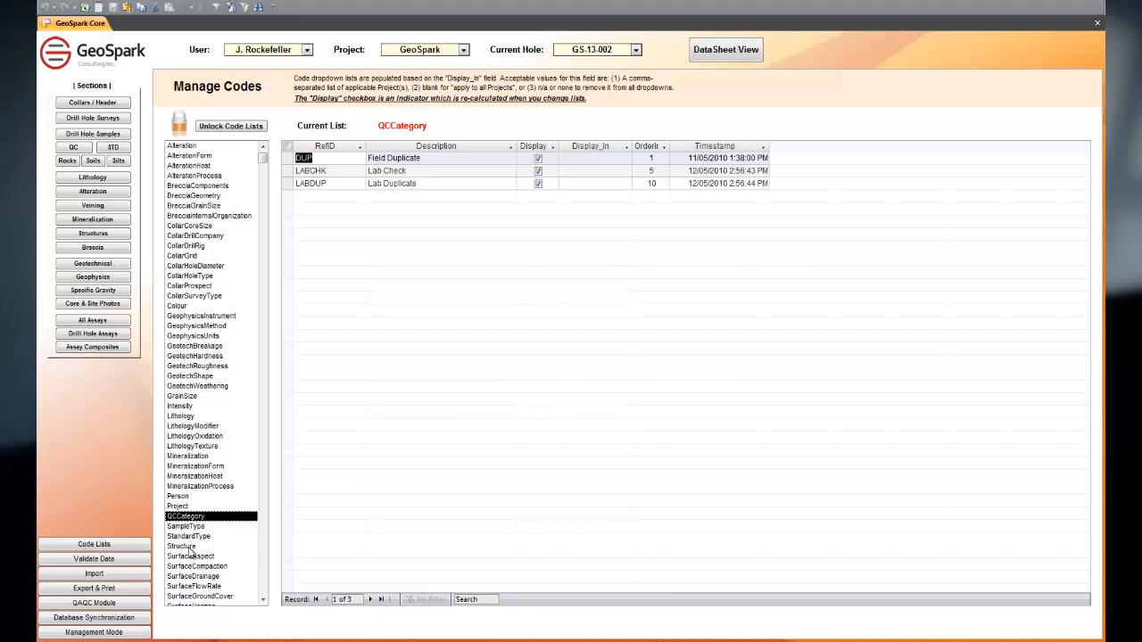
scroll(178, 509, down, 5)
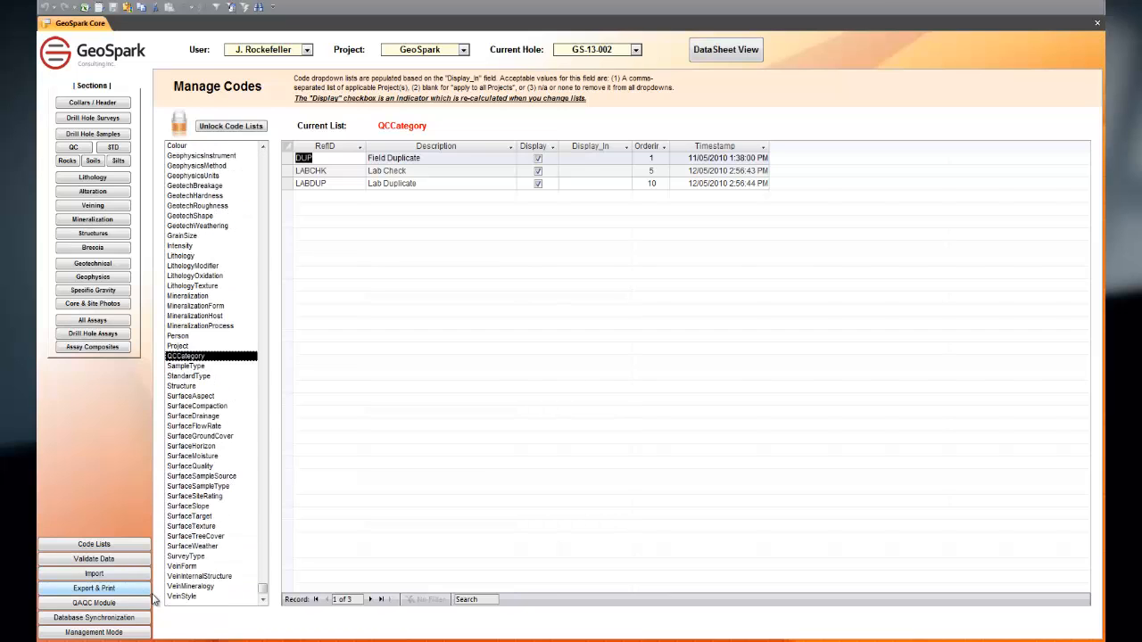
click(168, 597)
Step: Validate the entire database for gaps in lithology intervals, and close the results after reviewing them
click(100, 560)
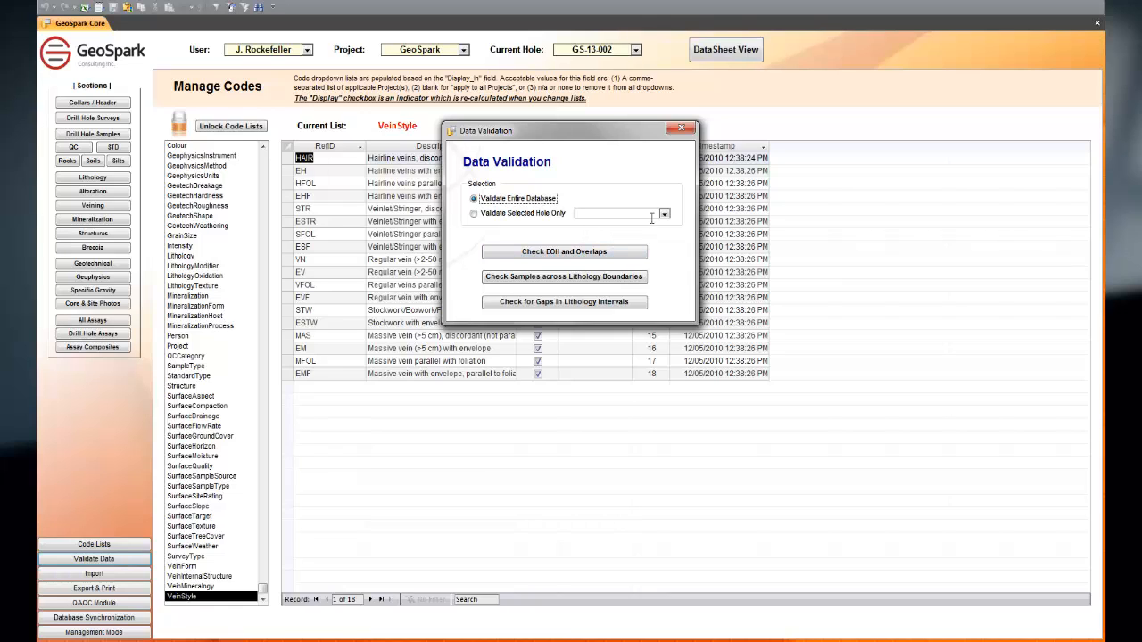
click(664, 214)
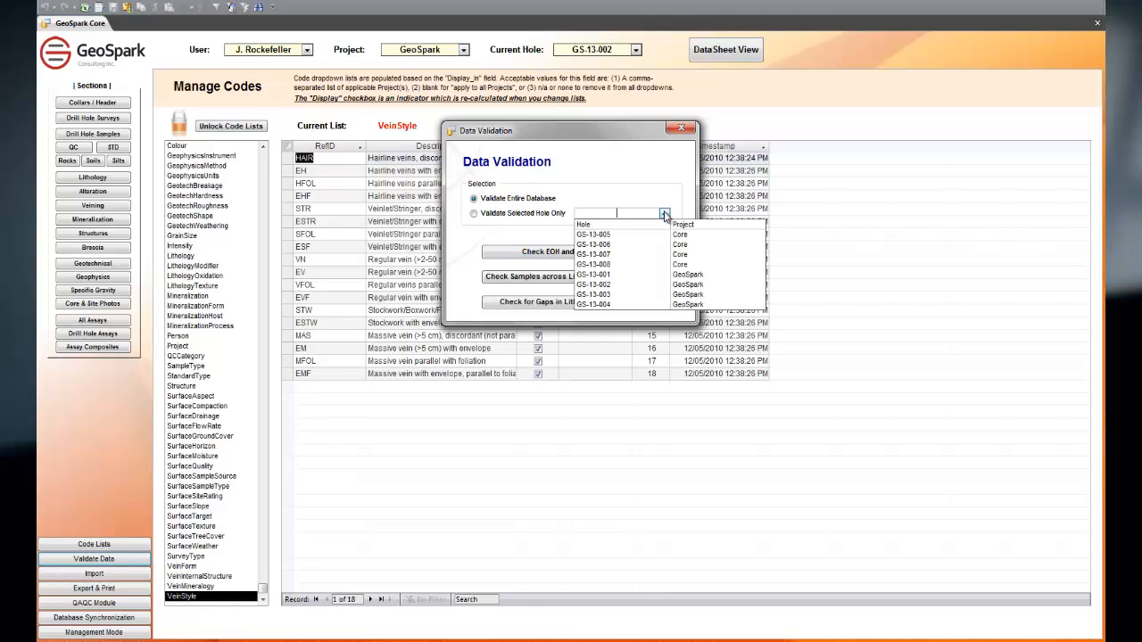
click(665, 215)
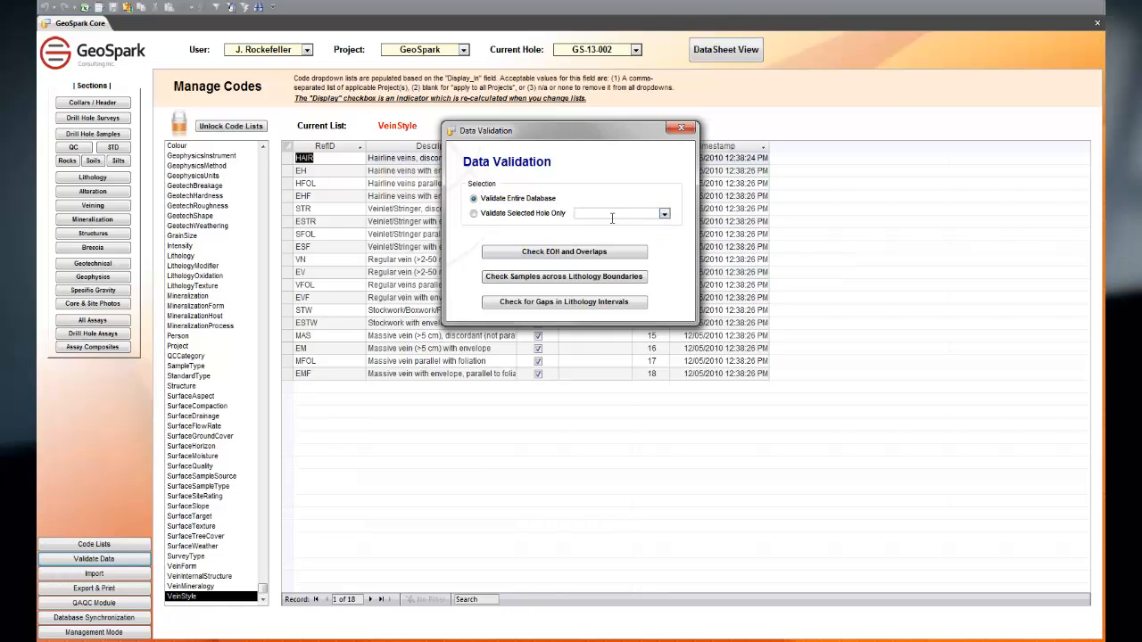
click(530, 302)
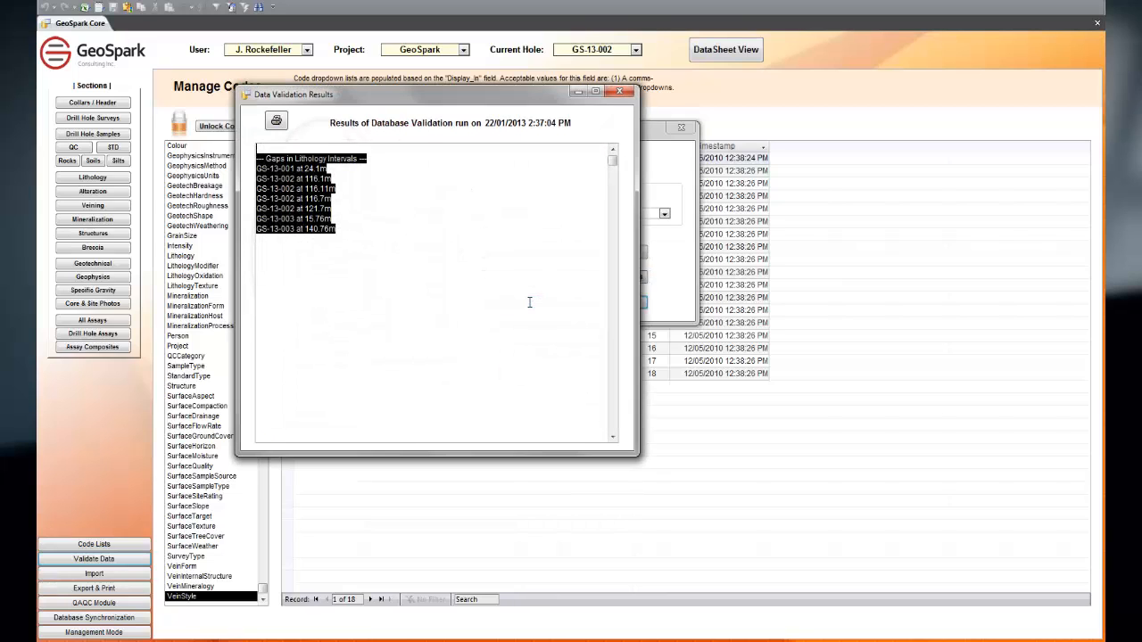
click(529, 302)
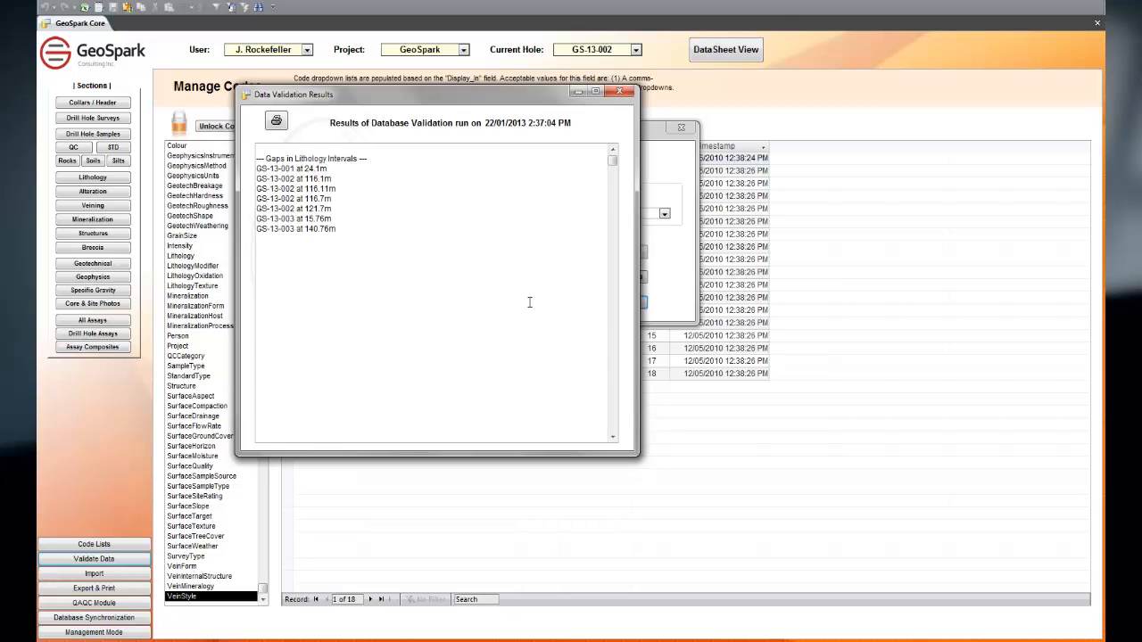
click(619, 92)
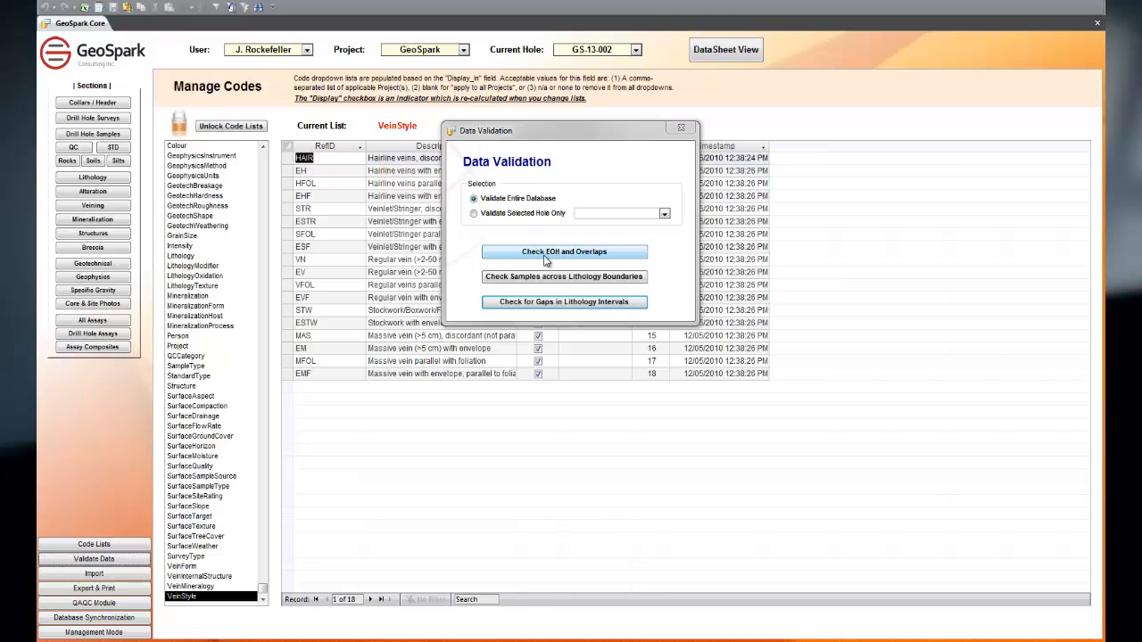
Step: Check the entire database for end-of-hole problems and interval overlaps, review the results and close data validation
click(550, 258)
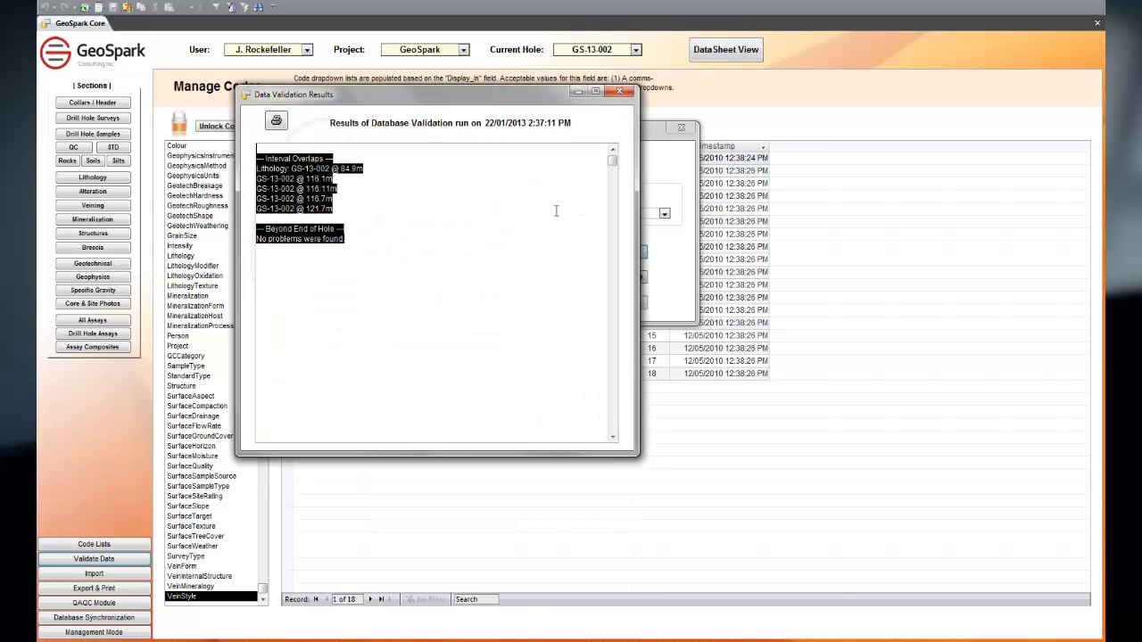
click(626, 94)
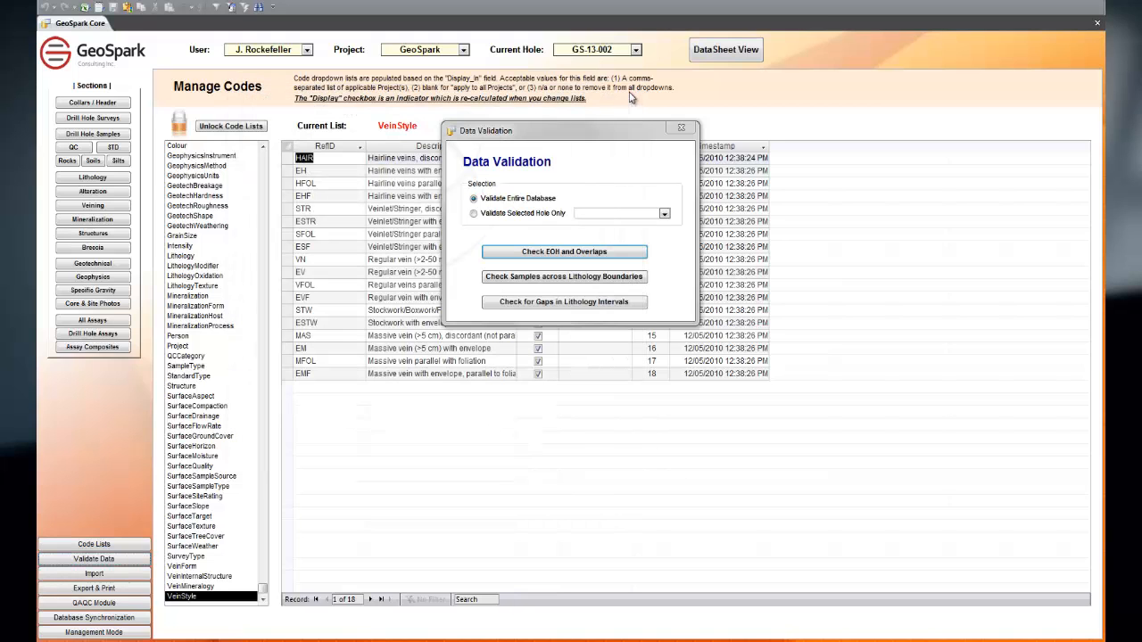
click(682, 130)
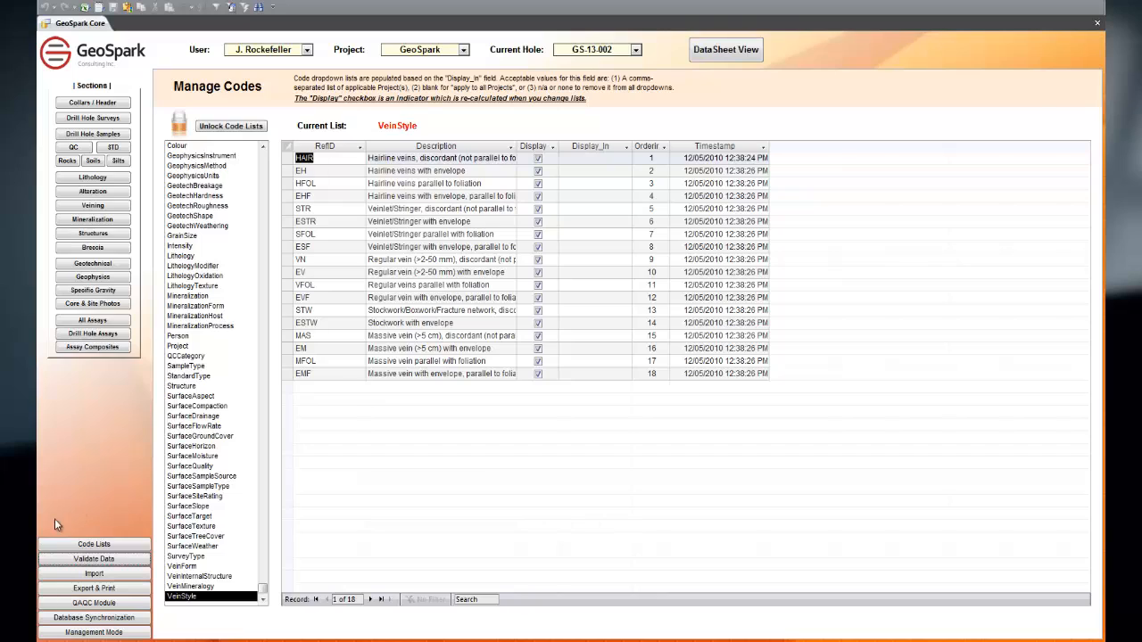
Step: Export all data components for holes GS-13-001 to GS-13-008 of the GeoSpark and Core projects to Excel
click(110, 591)
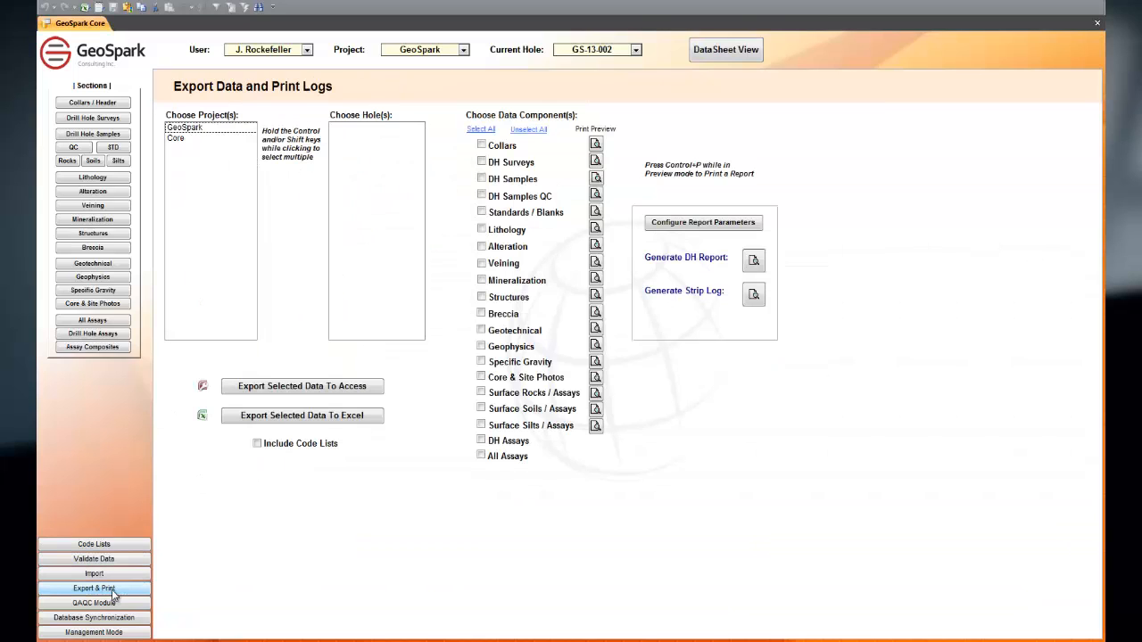
drag(201, 127, 199, 154)
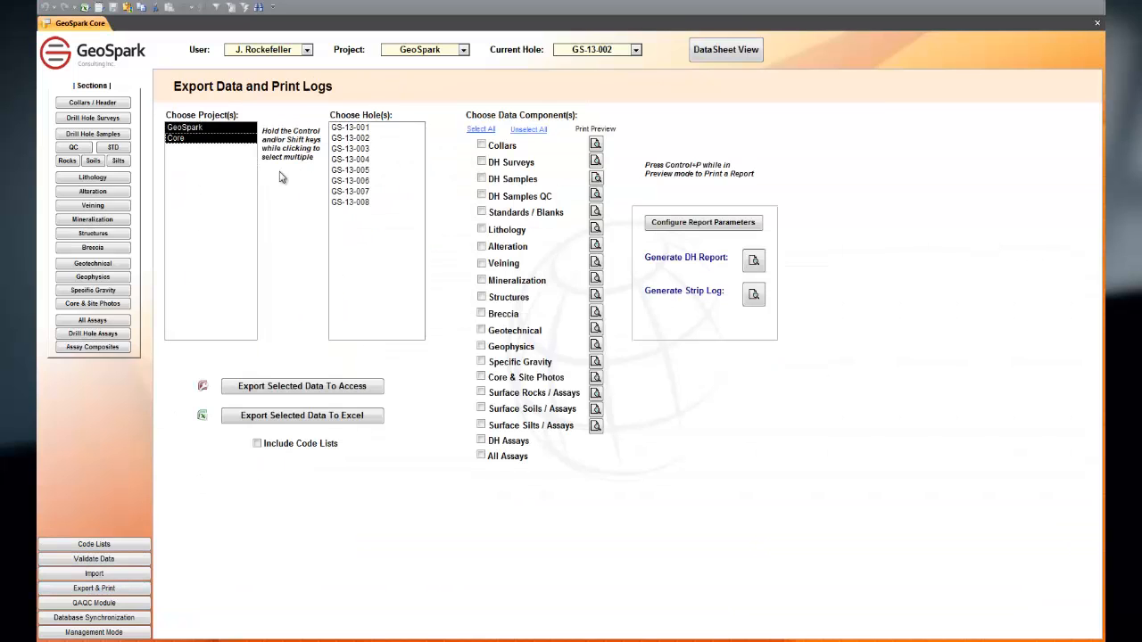
drag(357, 128, 368, 205)
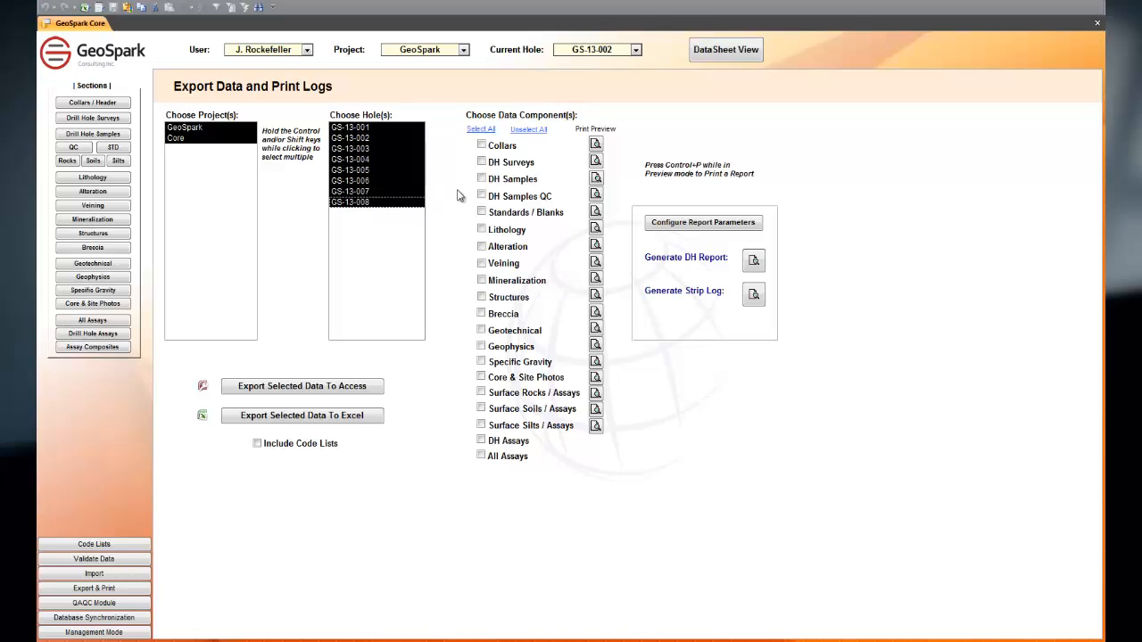
click(481, 129)
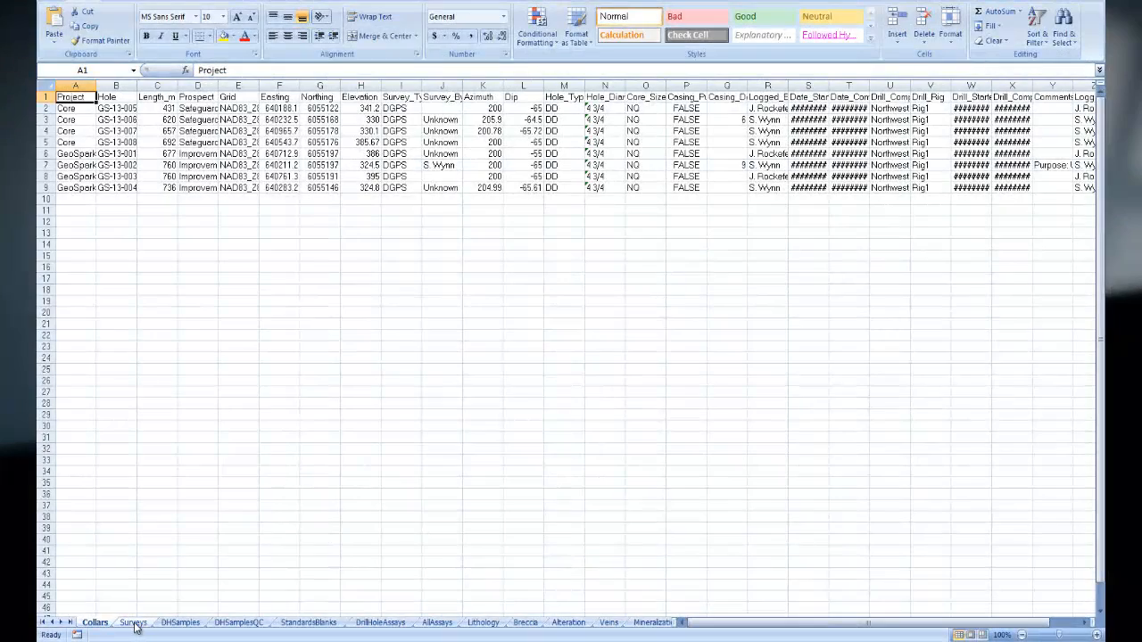
Step: Widen the Date_Surveyed column on the Surveys sheet to show full dates, and select two of the GS-13-001 survey dates
click(134, 623)
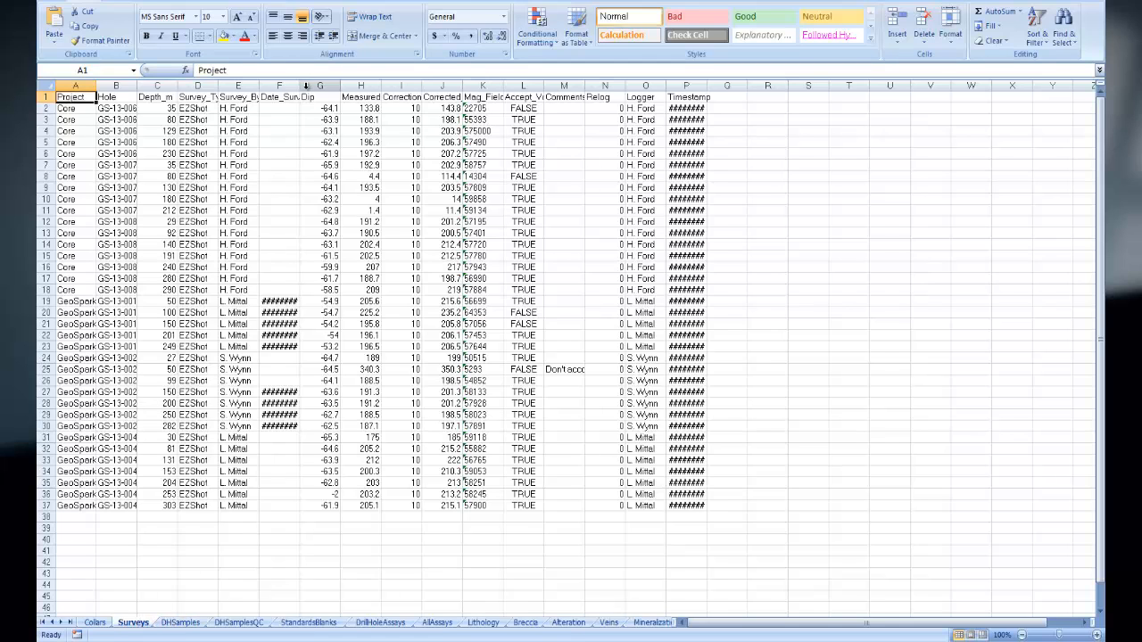
drag(301, 87, 320, 86)
click(288, 311)
drag(288, 344, 288, 339)
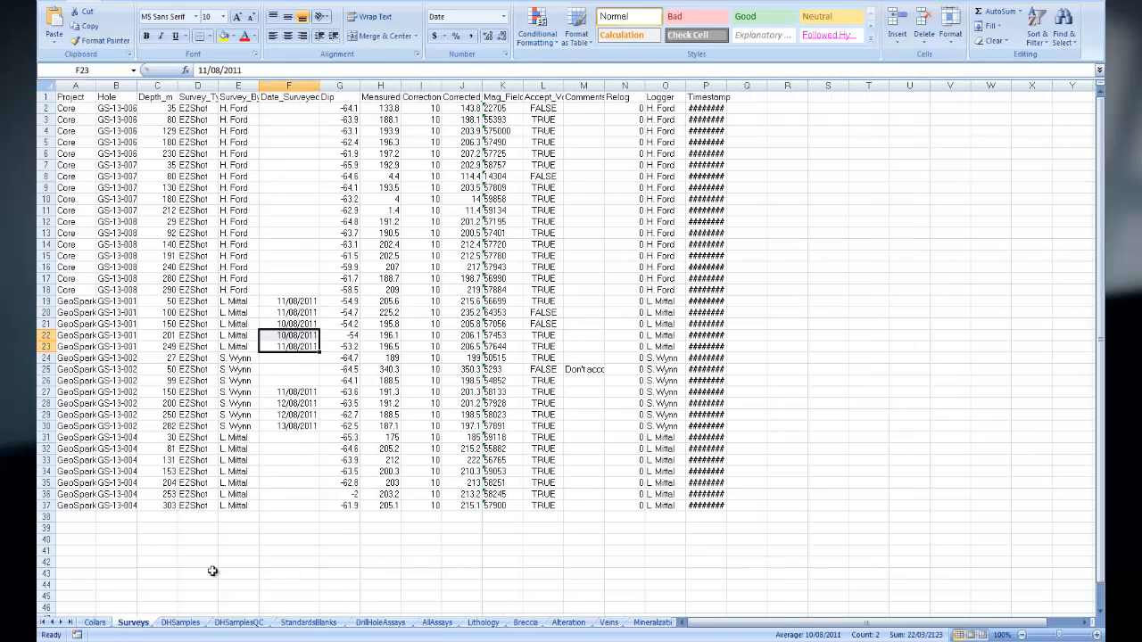
Step: Look through the exported DHSamples, DHSamplesQC, Lithology, Breccia, Alteration, Veins and Mineralization sheets
click(180, 623)
click(239, 624)
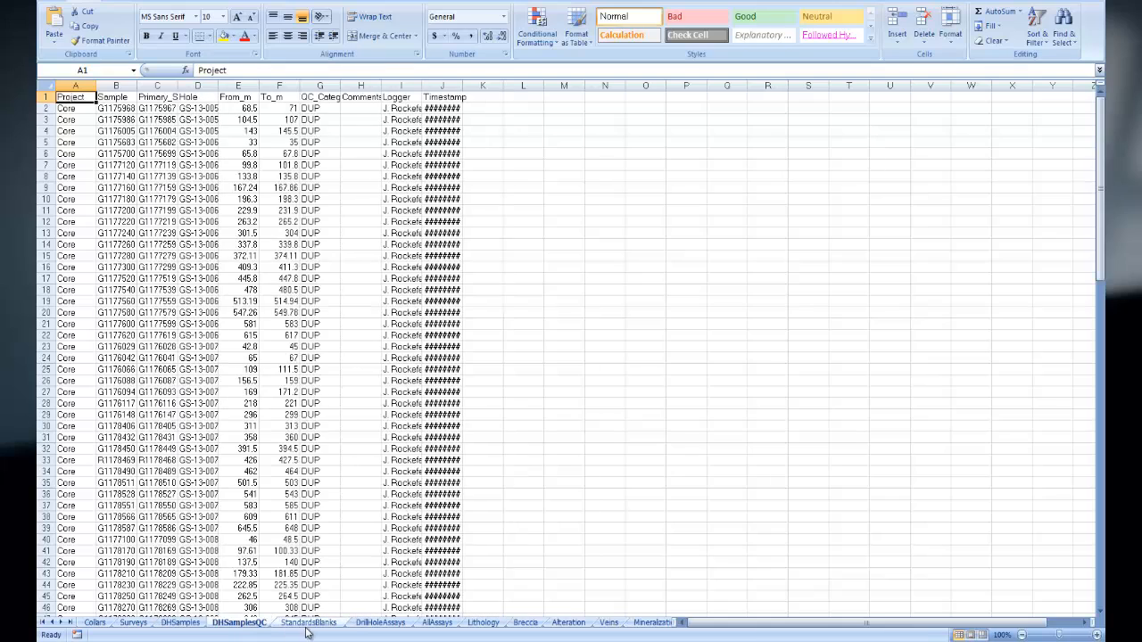
click(484, 623)
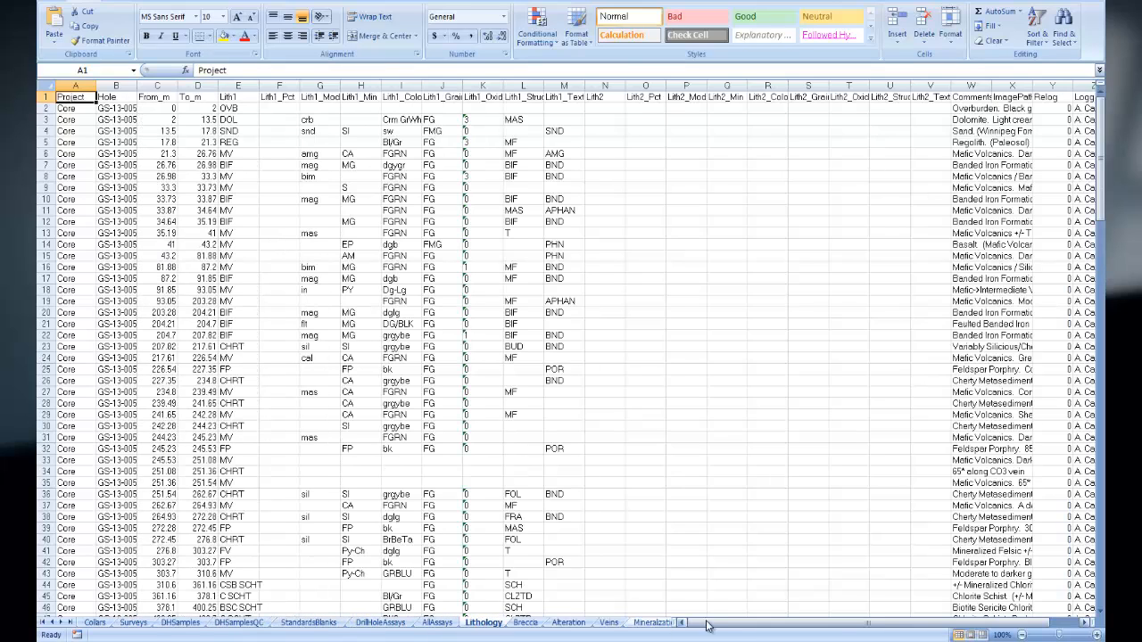
drag(712, 622, 721, 621)
click(526, 623)
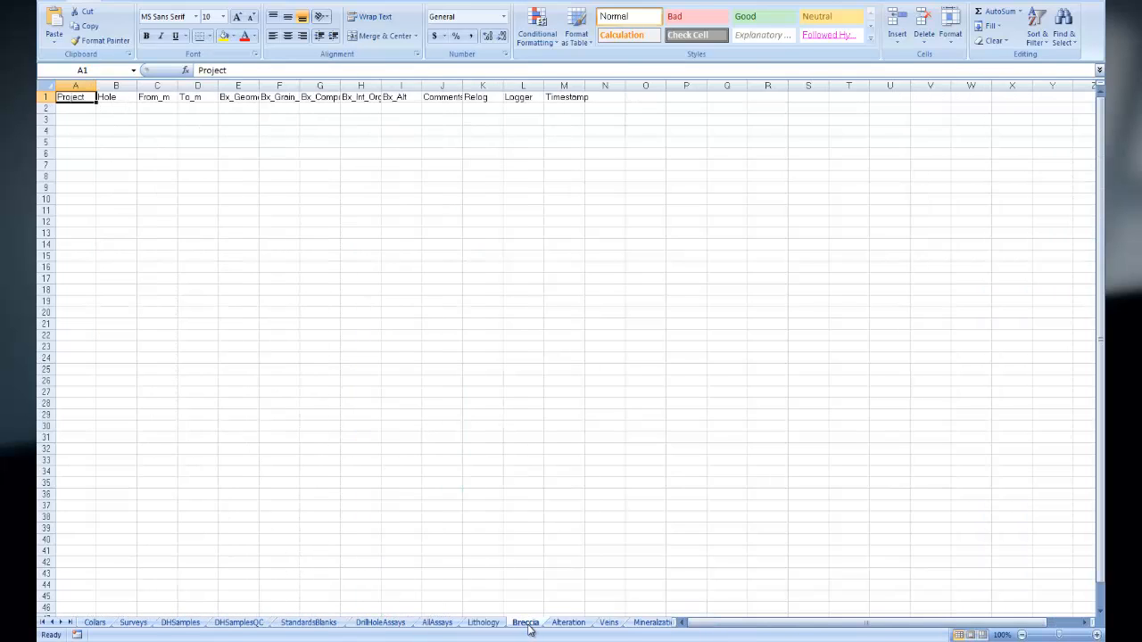
click(568, 623)
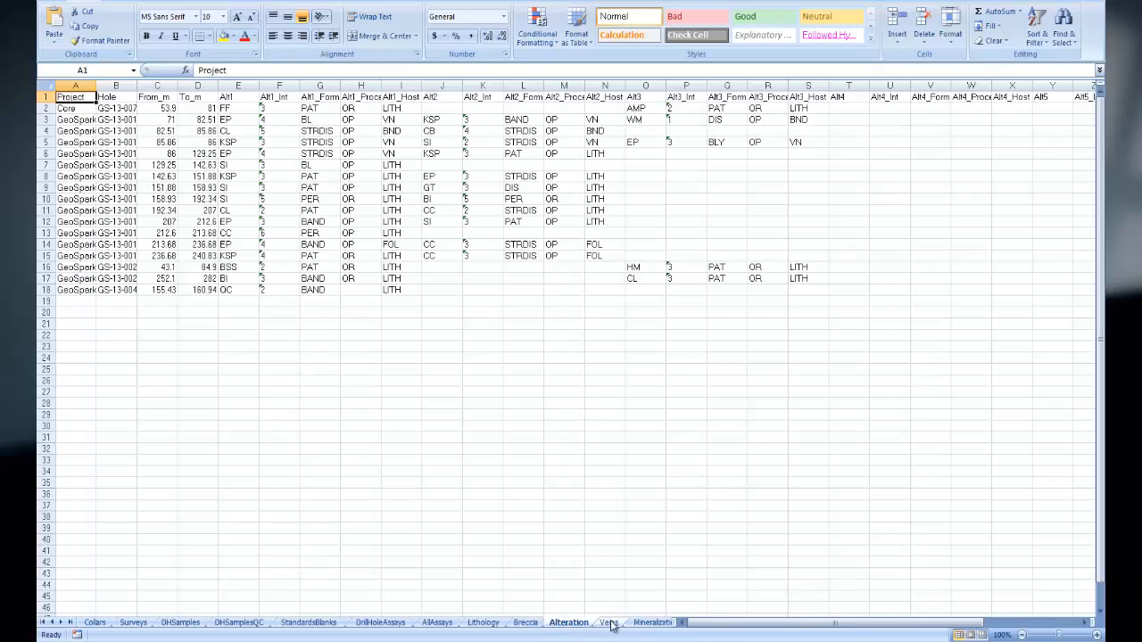
click(608, 623)
click(655, 623)
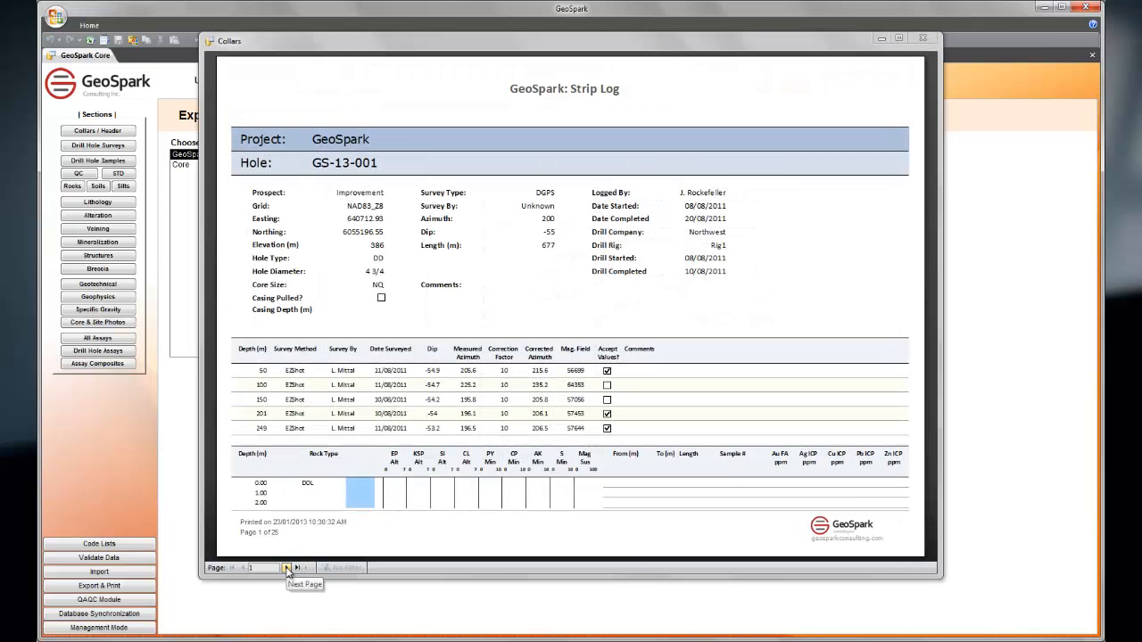
Step: Page through the GS-13-001 strip log up to page 7, and close the preview and the strip log settings
click(286, 568)
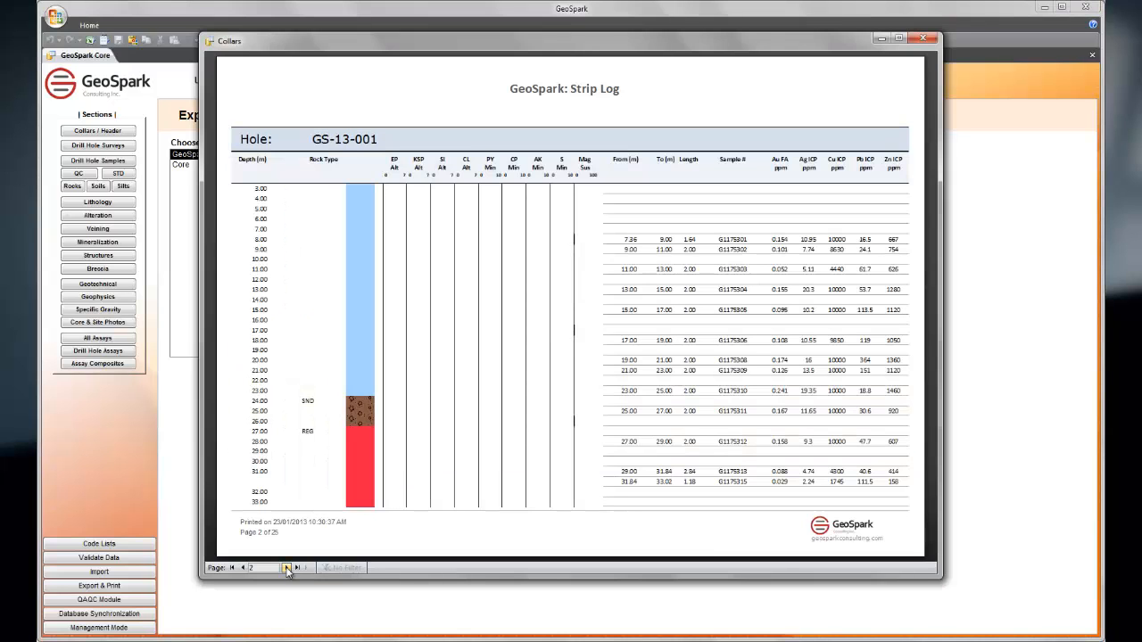
click(286, 568)
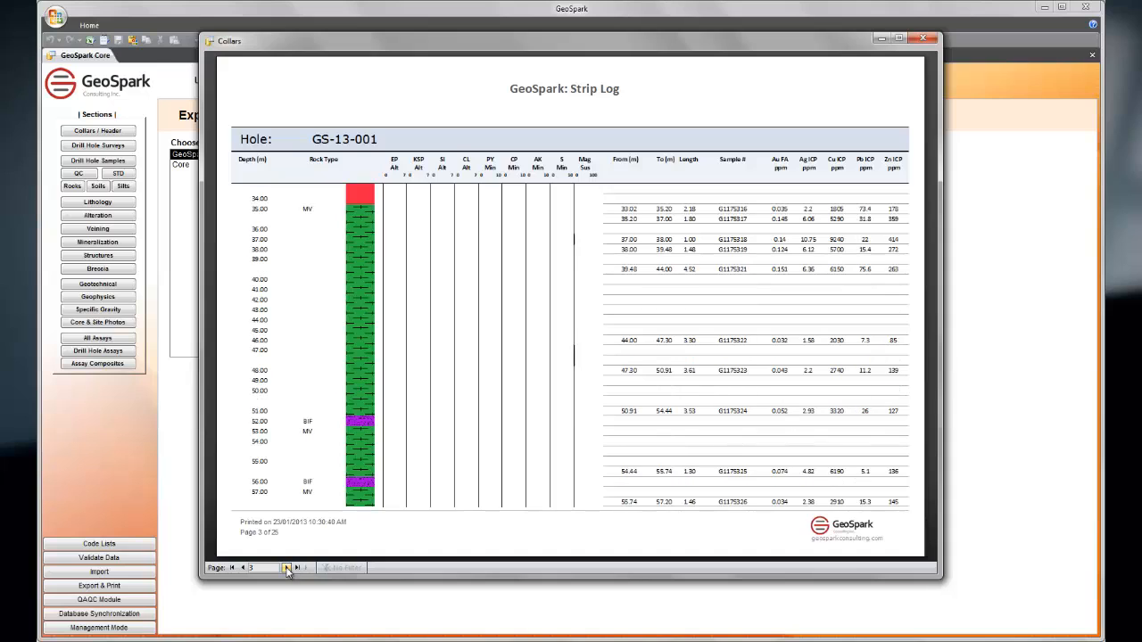
click(285, 568)
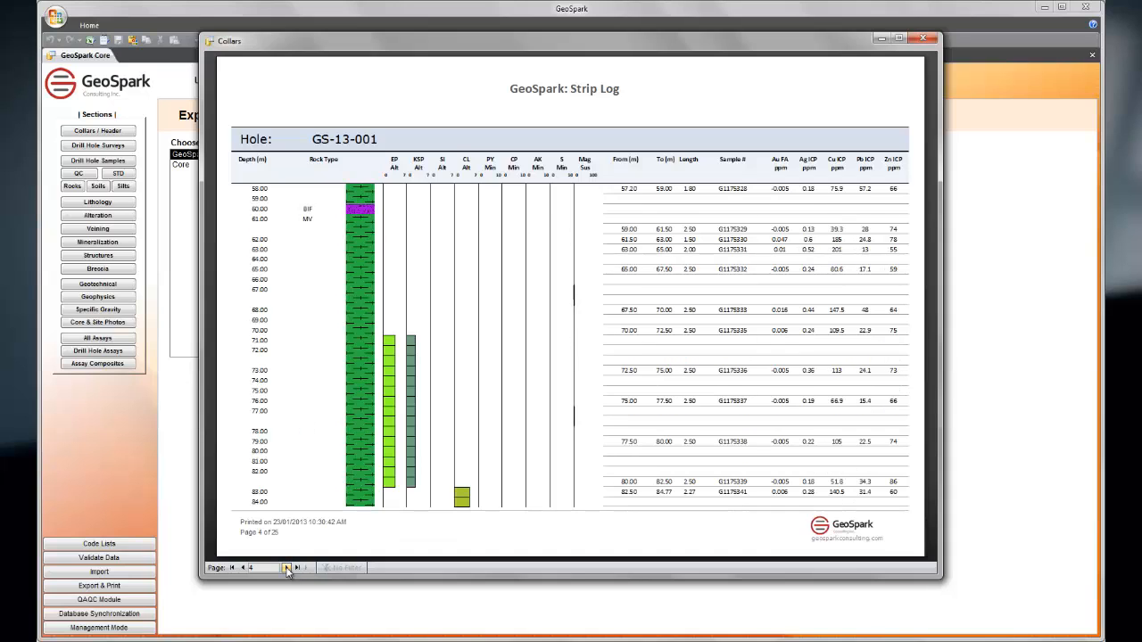
click(286, 568)
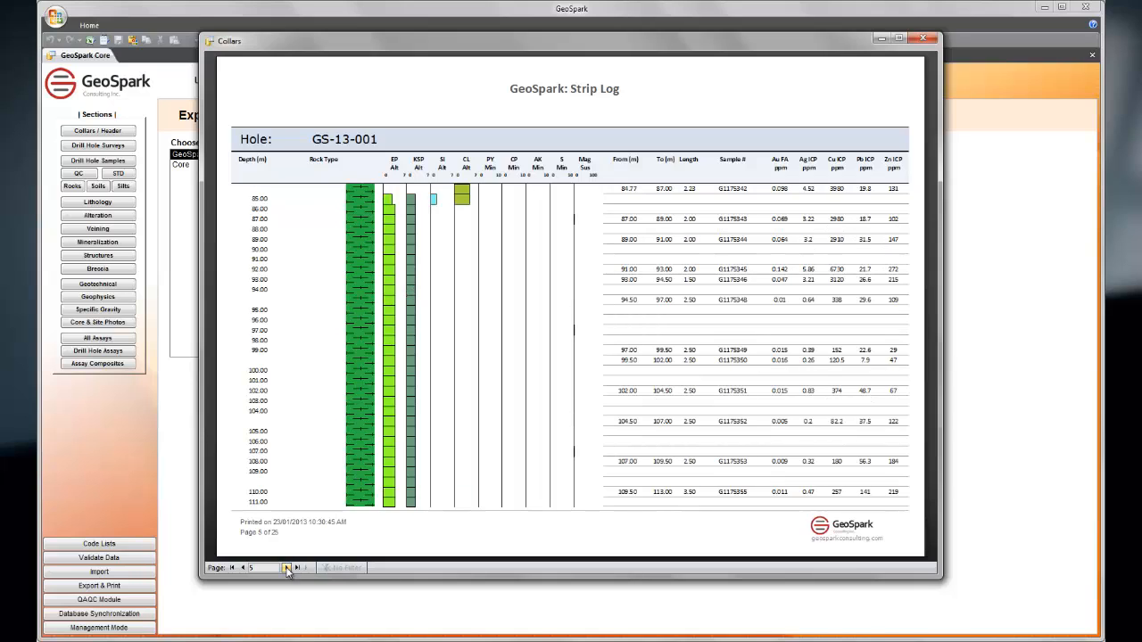
click(287, 568)
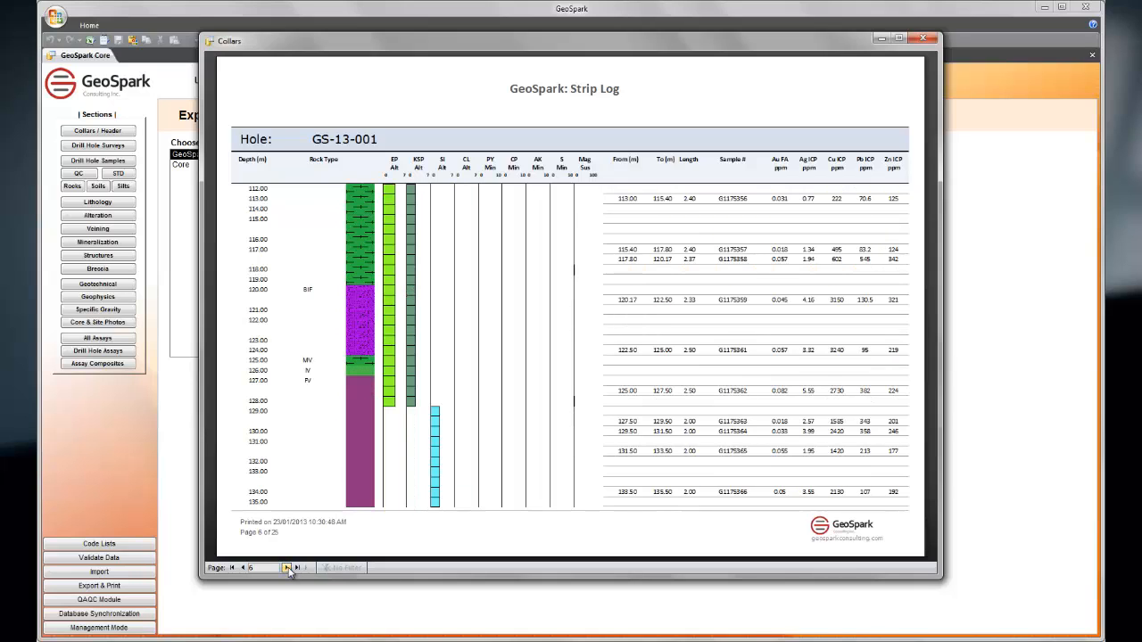
click(286, 568)
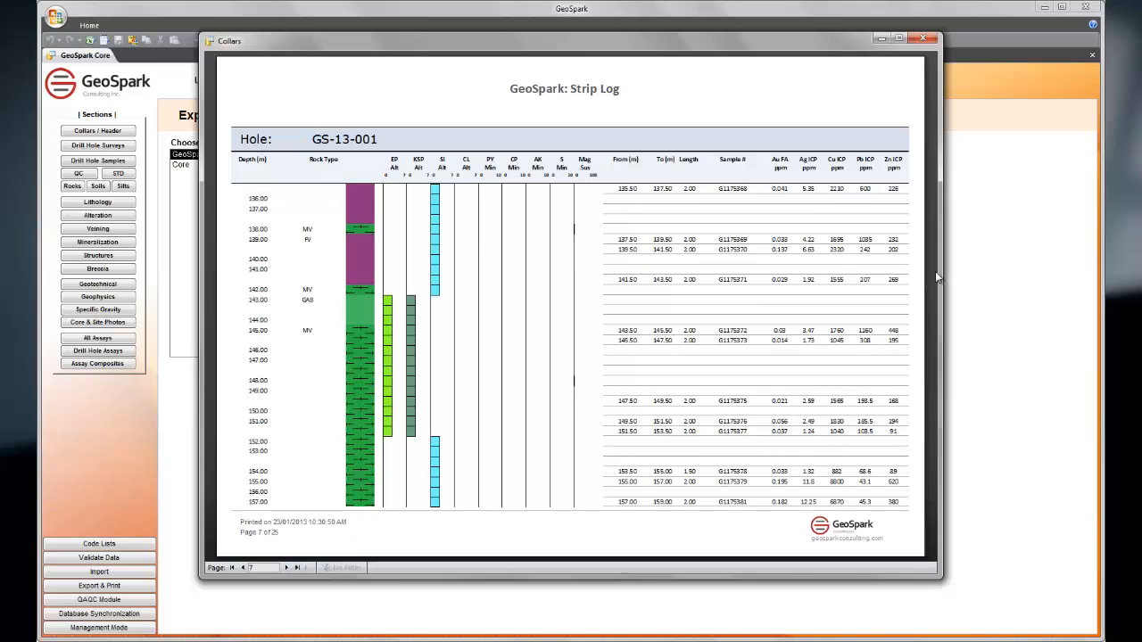
click(927, 42)
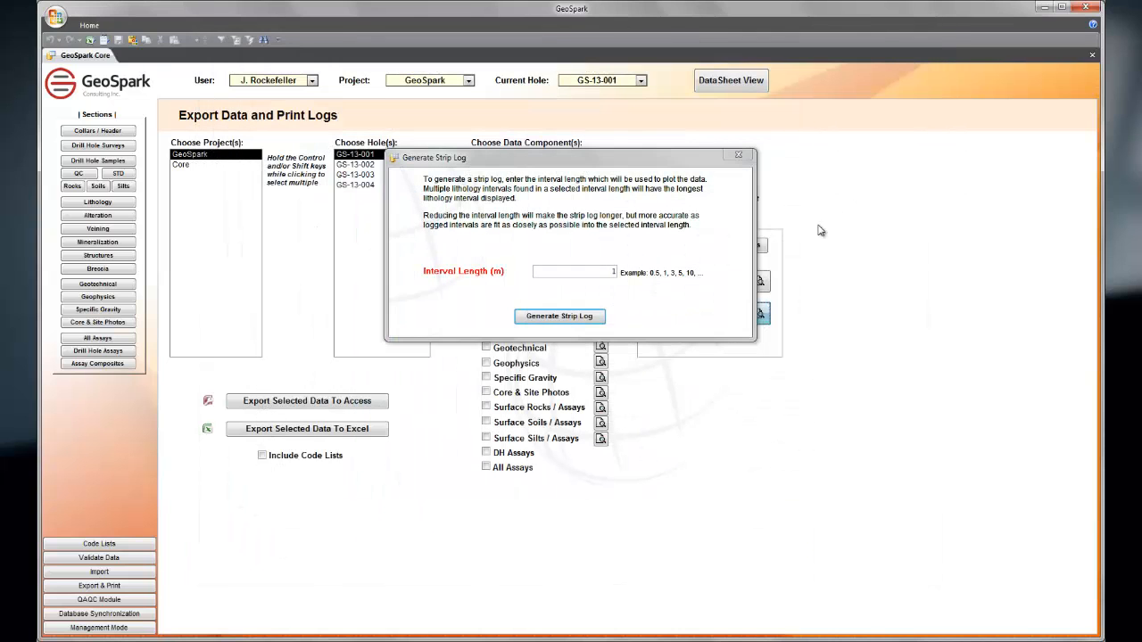
click(741, 157)
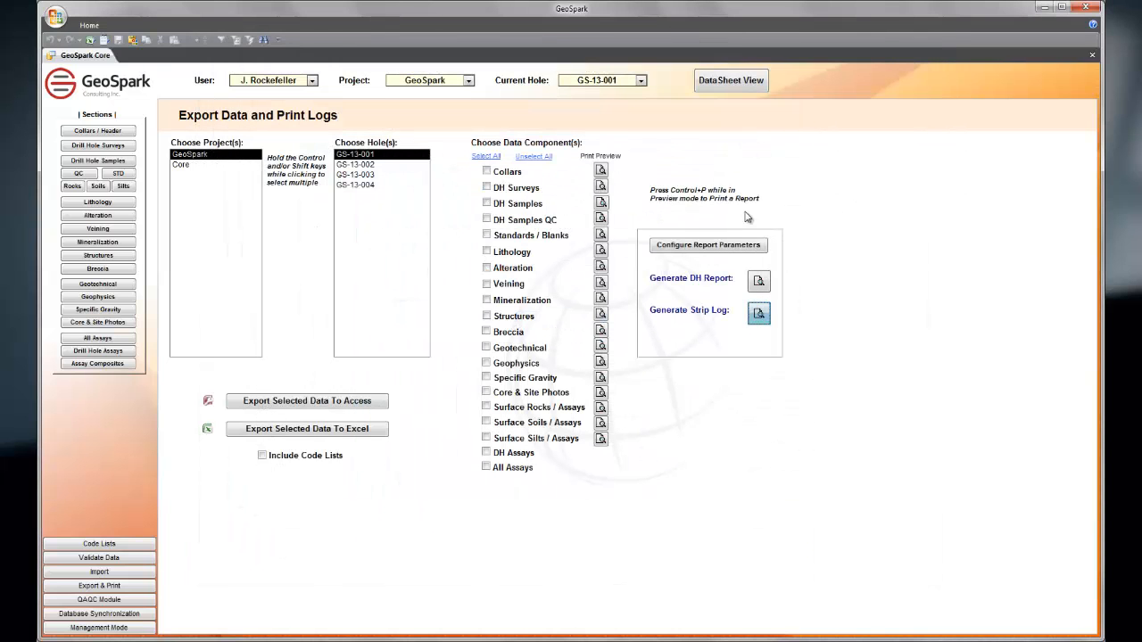
Step: Generate the drill hole report for GS-13-001, page through its lithology descriptions and assays, and close the preview
click(759, 281)
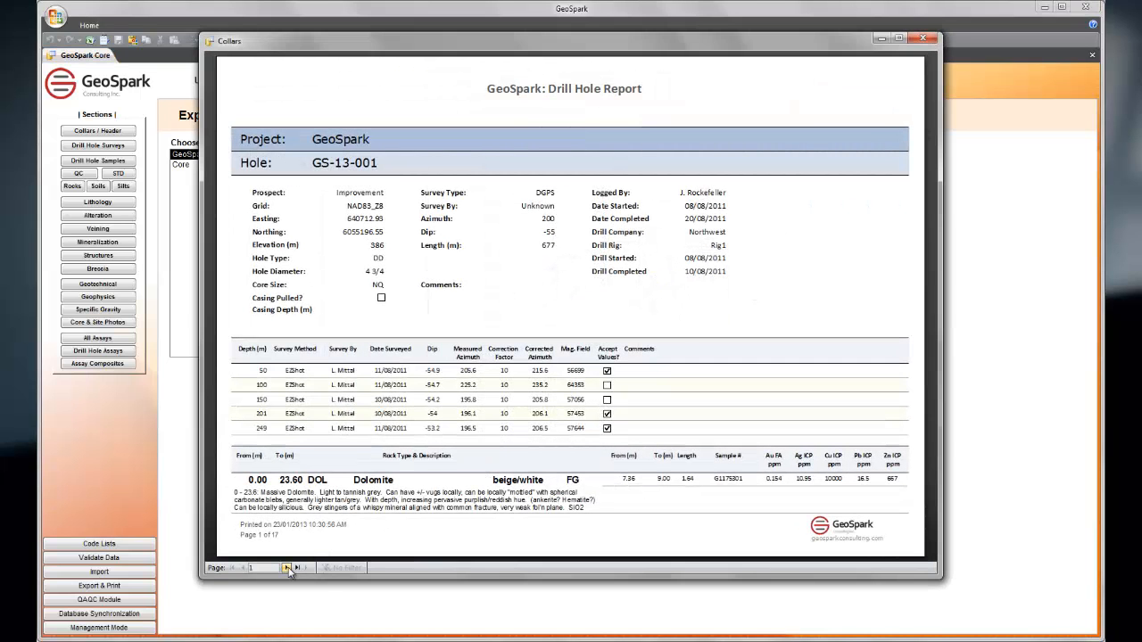
click(286, 567)
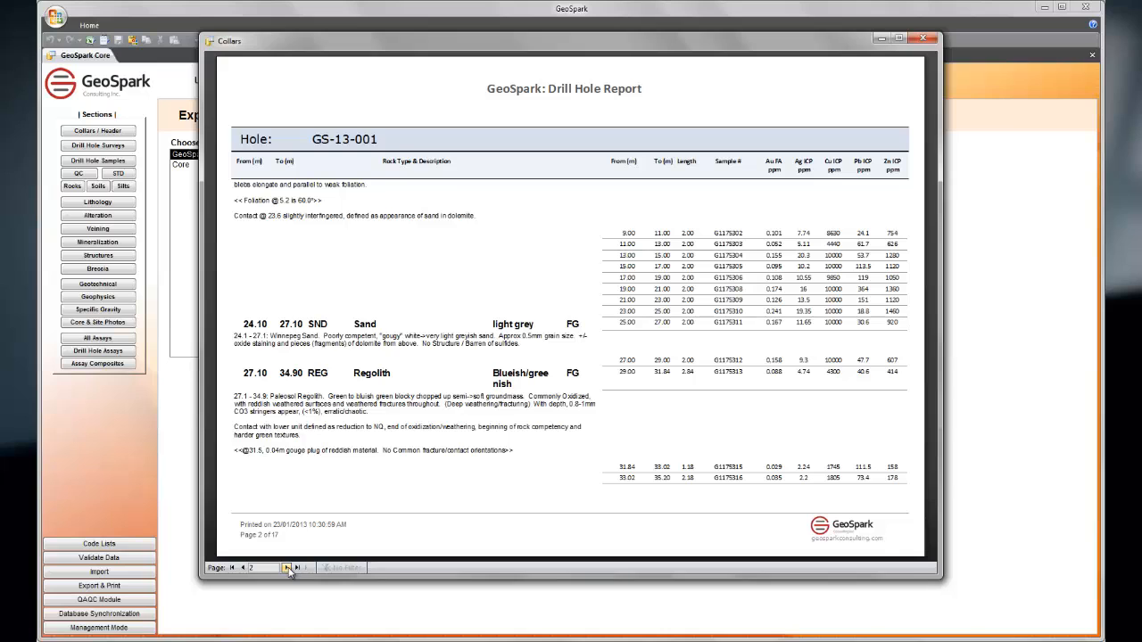
click(287, 567)
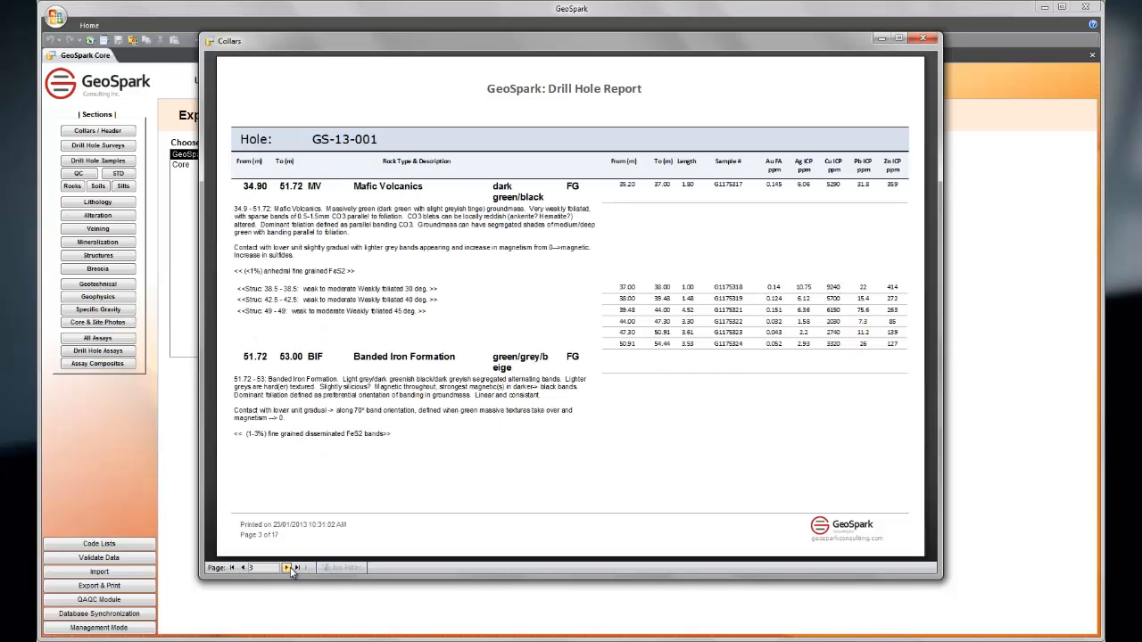
click(287, 567)
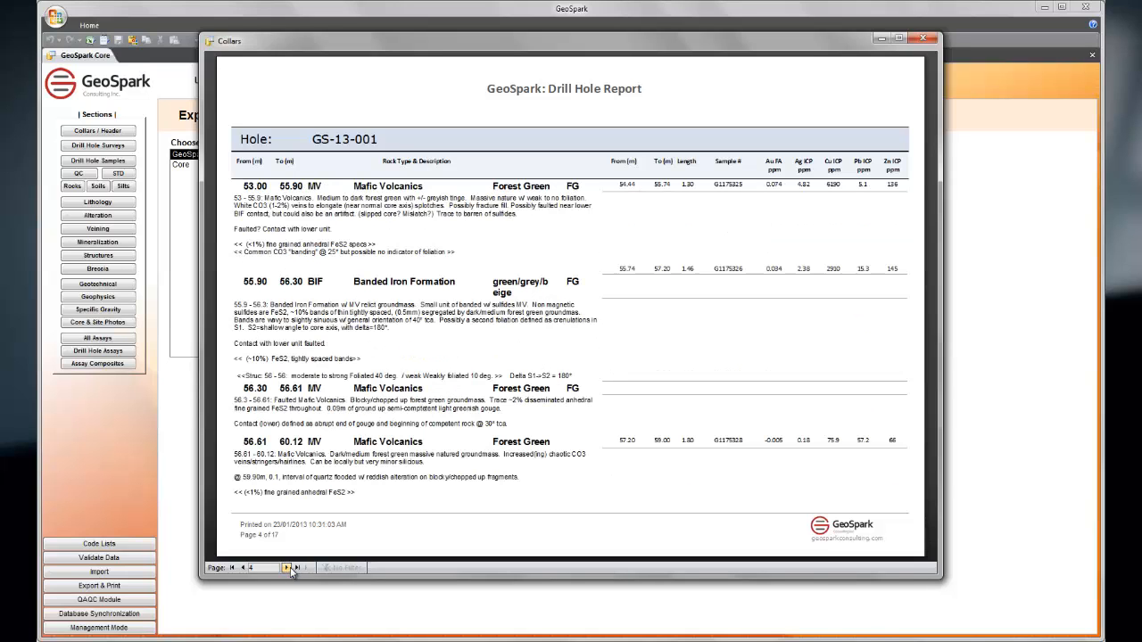
click(287, 567)
click(286, 567)
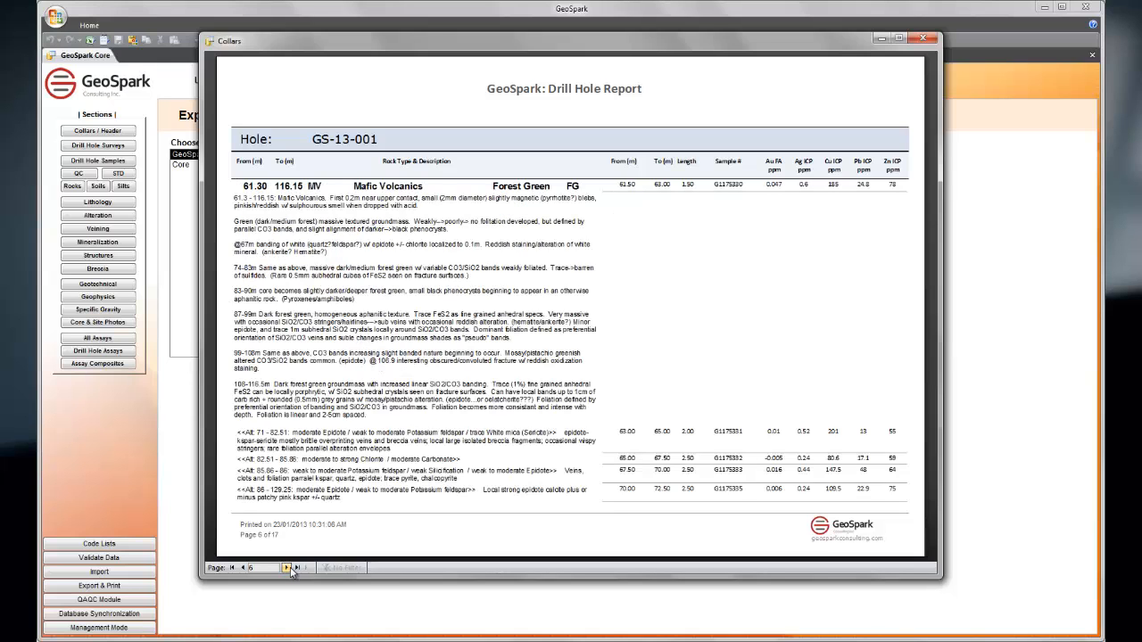
click(286, 568)
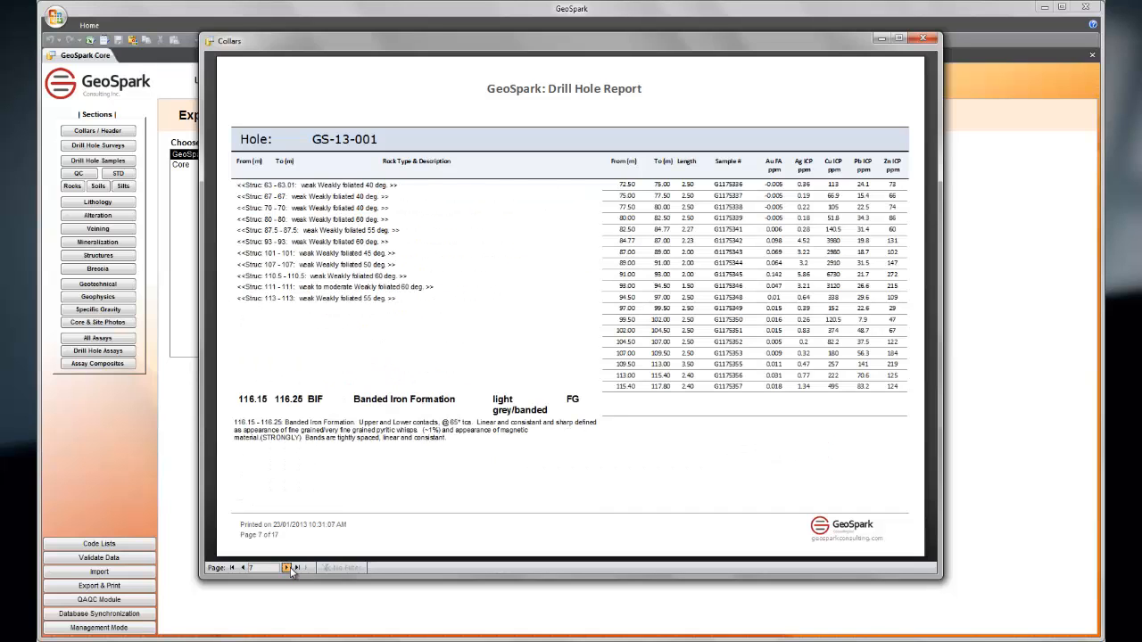
click(287, 567)
click(923, 38)
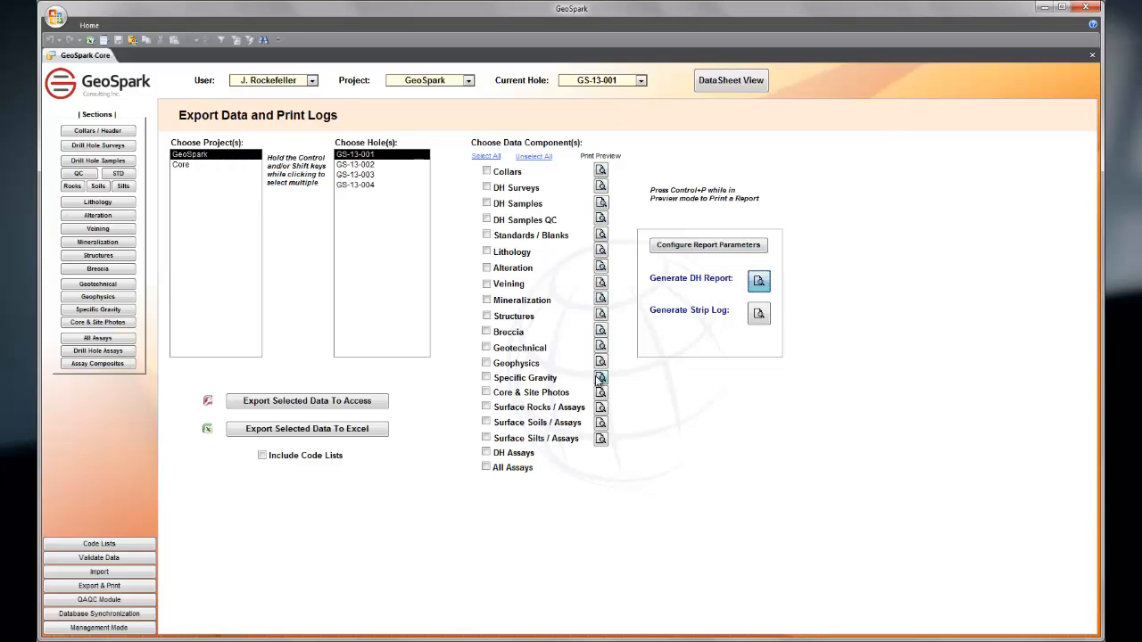
Step: Preview the Alteration and Geotechnical print reports for GS-13-001, closing each after viewing
click(601, 267)
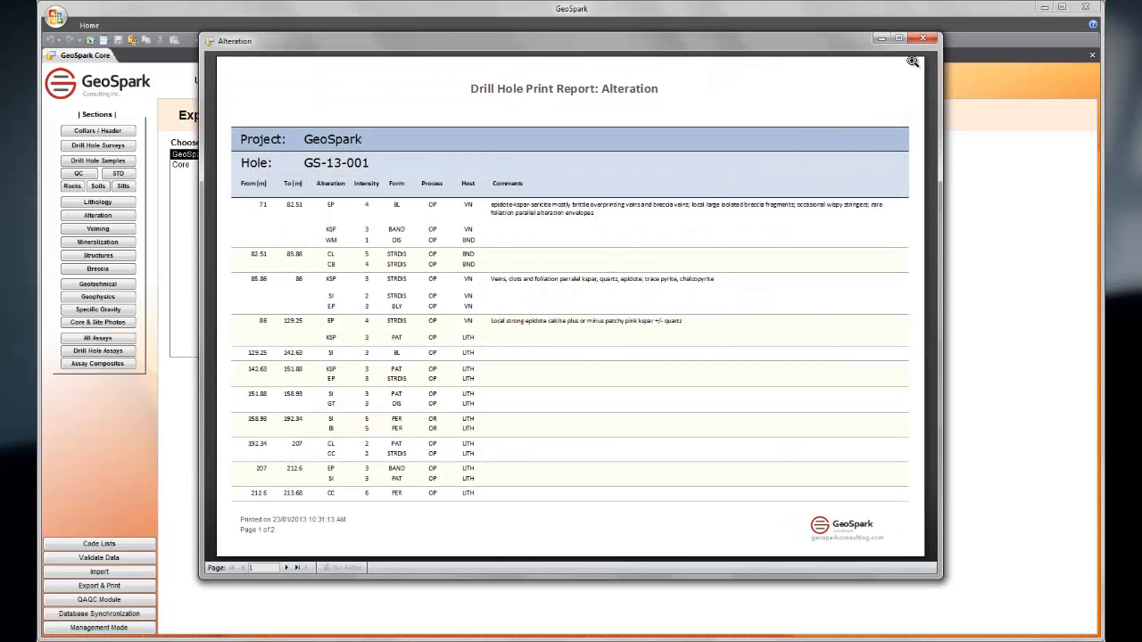
click(922, 39)
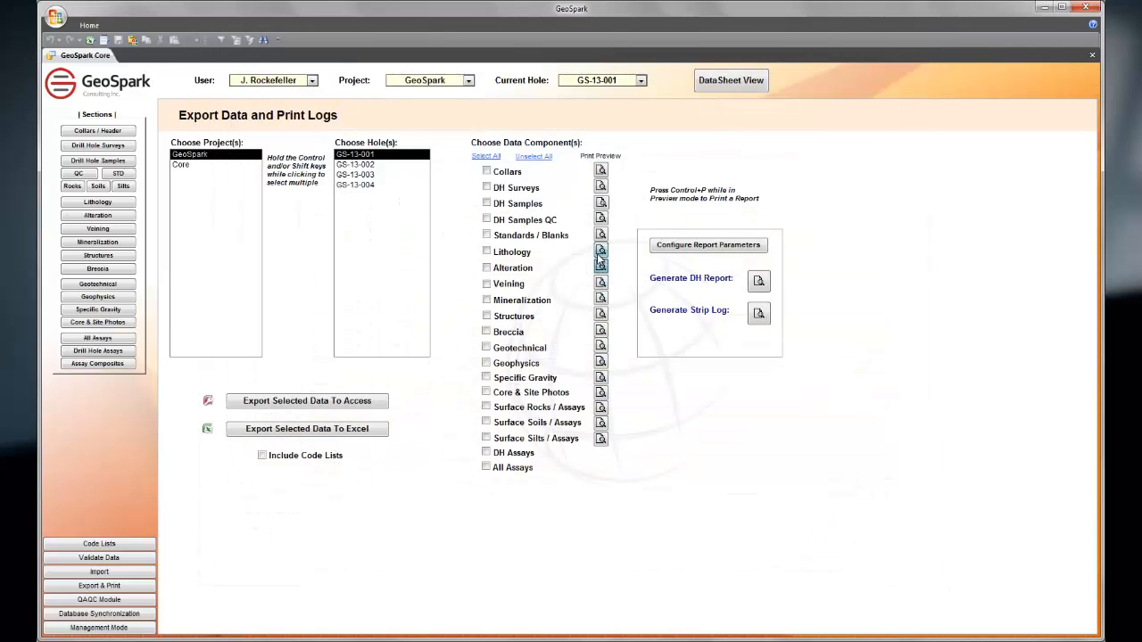
click(601, 346)
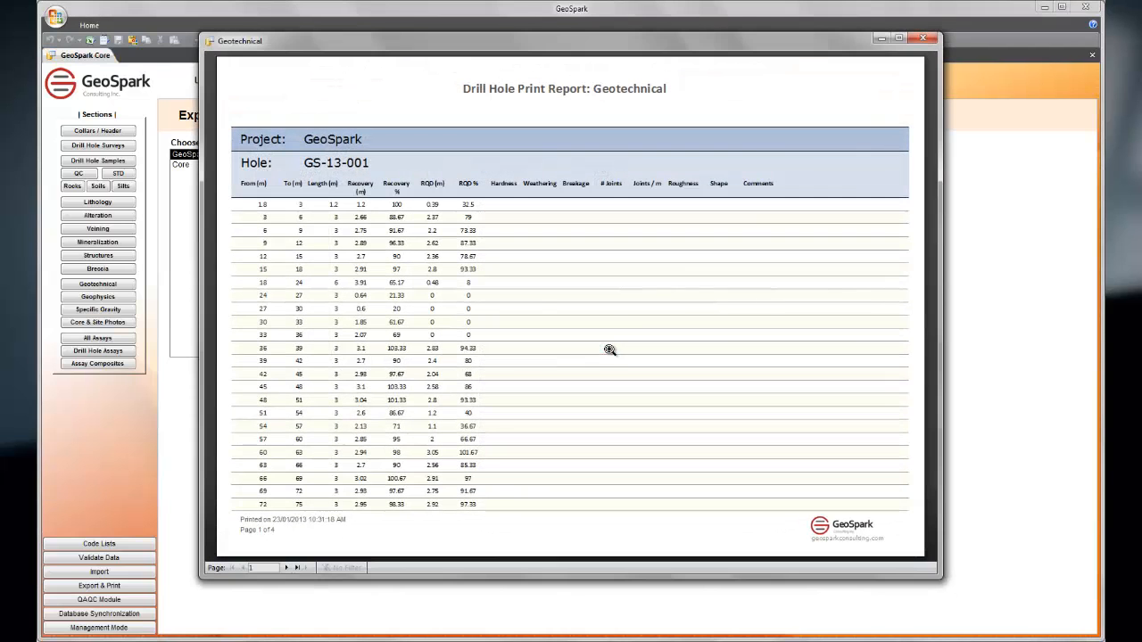
click(924, 38)
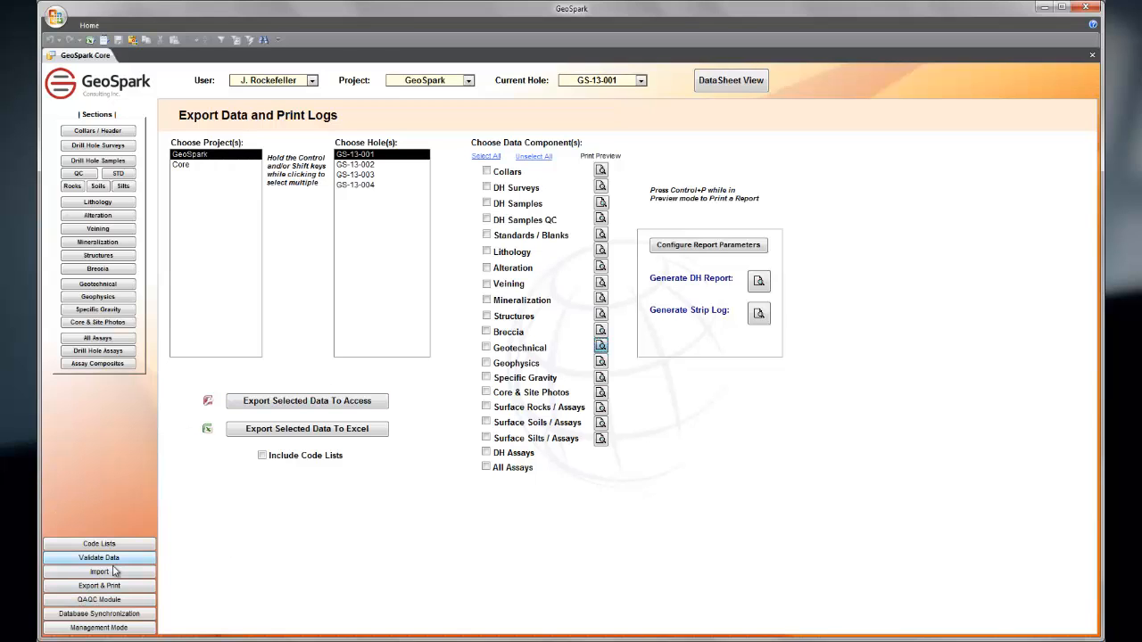
Step: Set up an import of the exported Excel file into Collars and inspect the source field choices for the Hole row
click(74, 574)
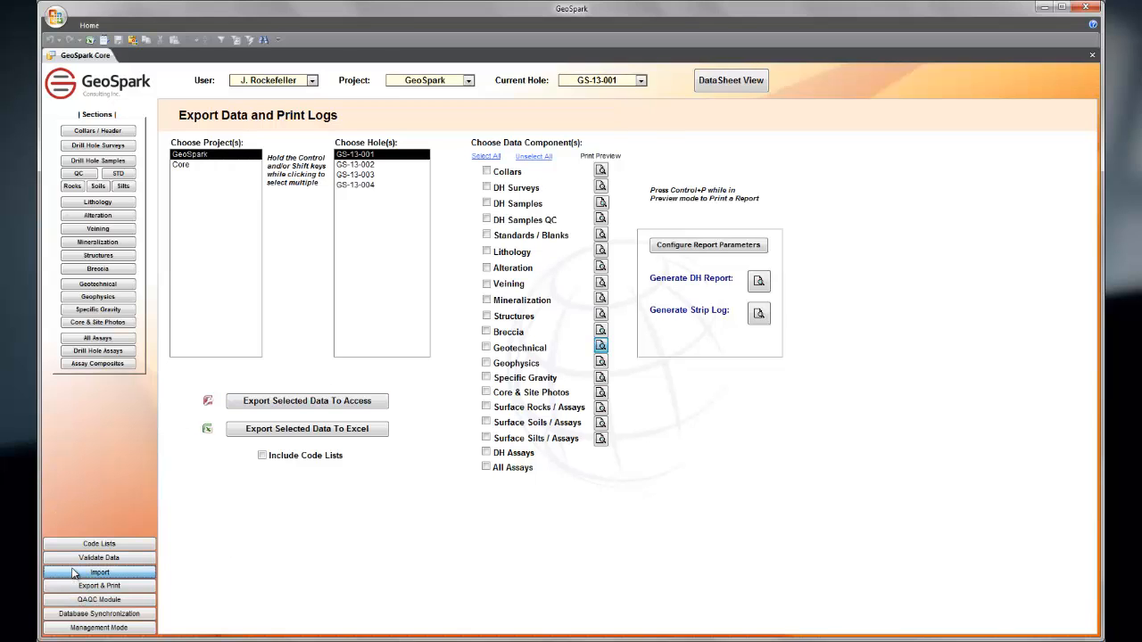
click(534, 172)
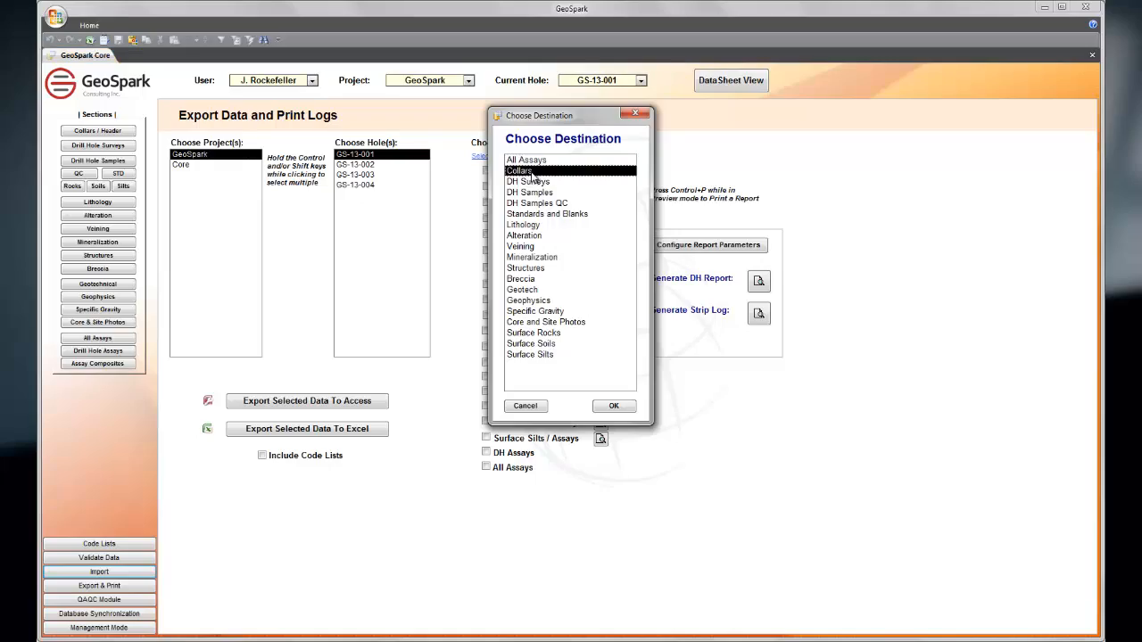
click(614, 406)
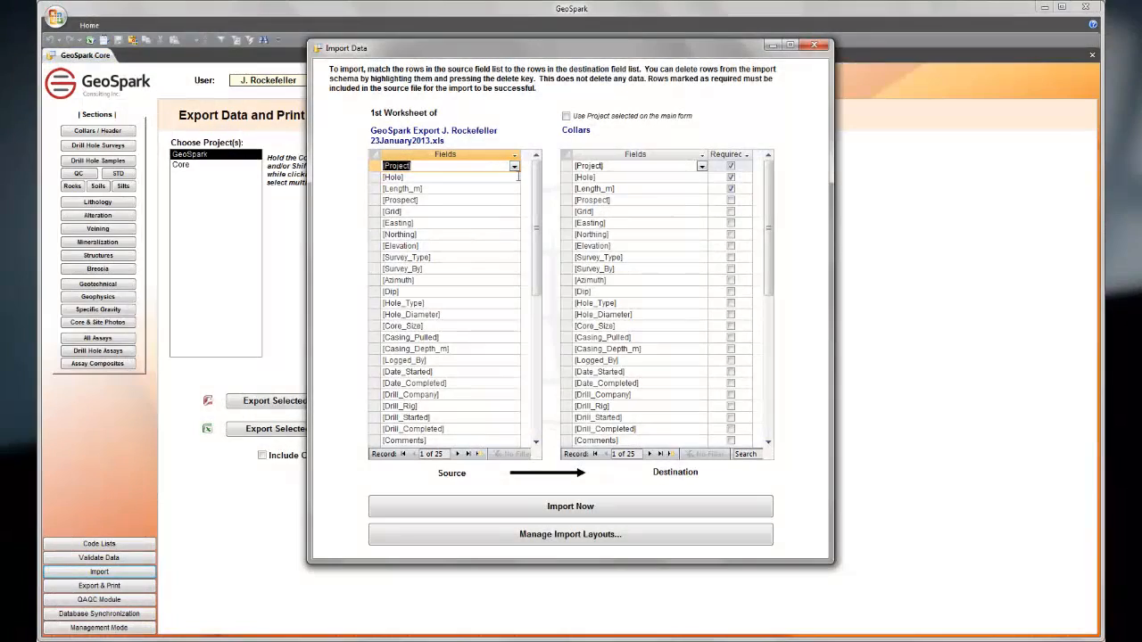
click(515, 177)
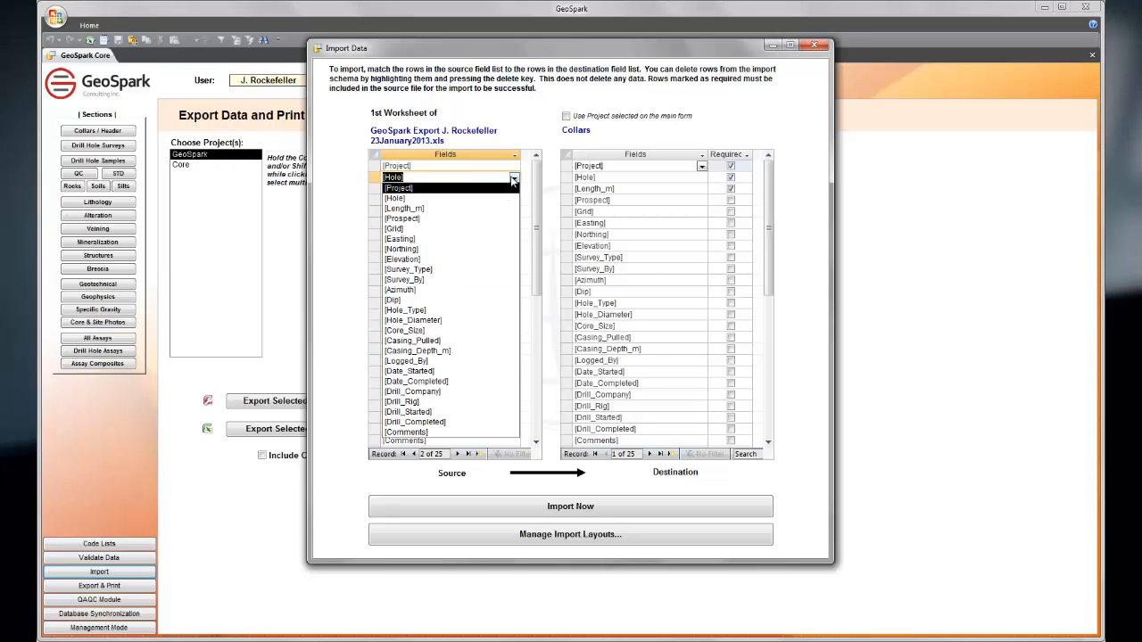
click(514, 178)
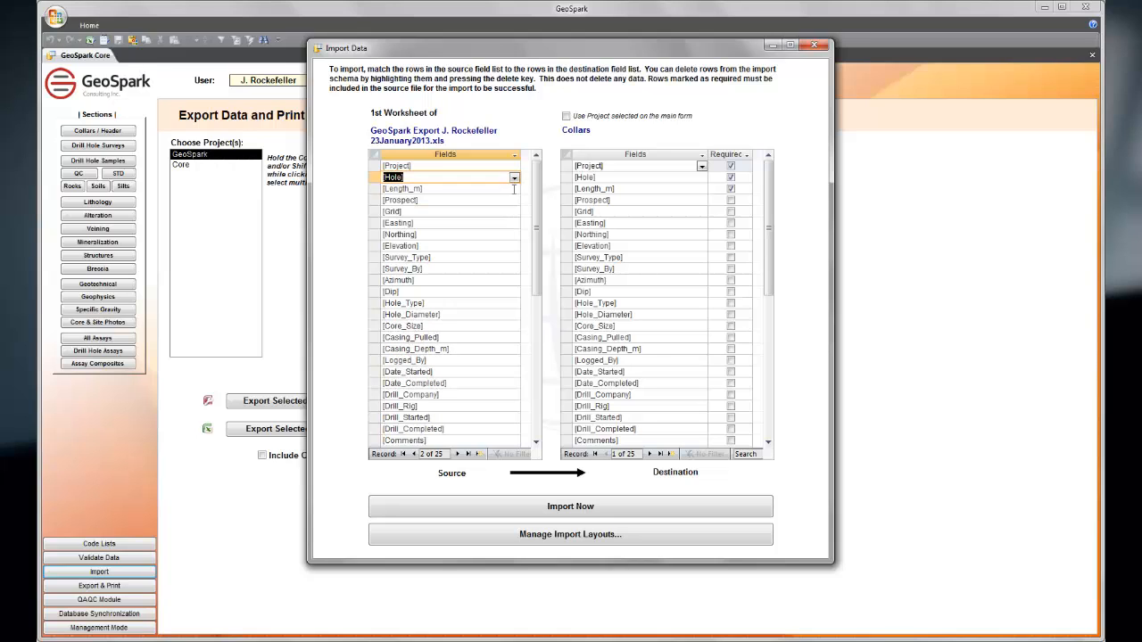
Step: Inspect the destination field choices for the Hole row, view the import layout manager, and close the data import without importing
click(702, 178)
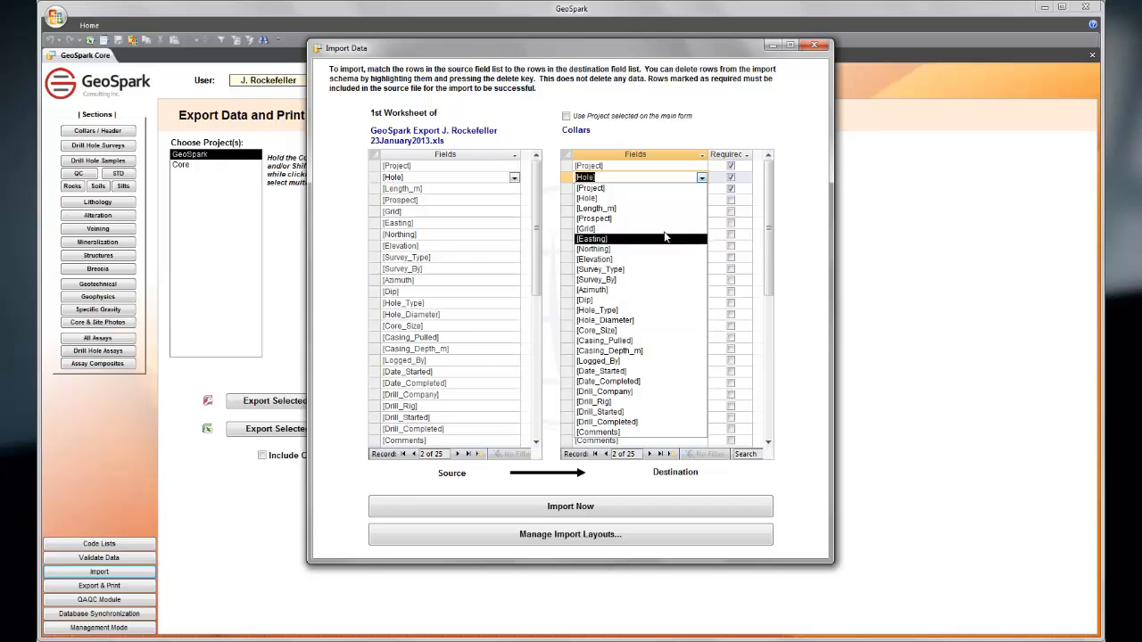
click(703, 178)
mouse_move(770, 220)
mouse_down()
mouse_move(773, 237)
mouse_move(772, 218)
mouse_up()
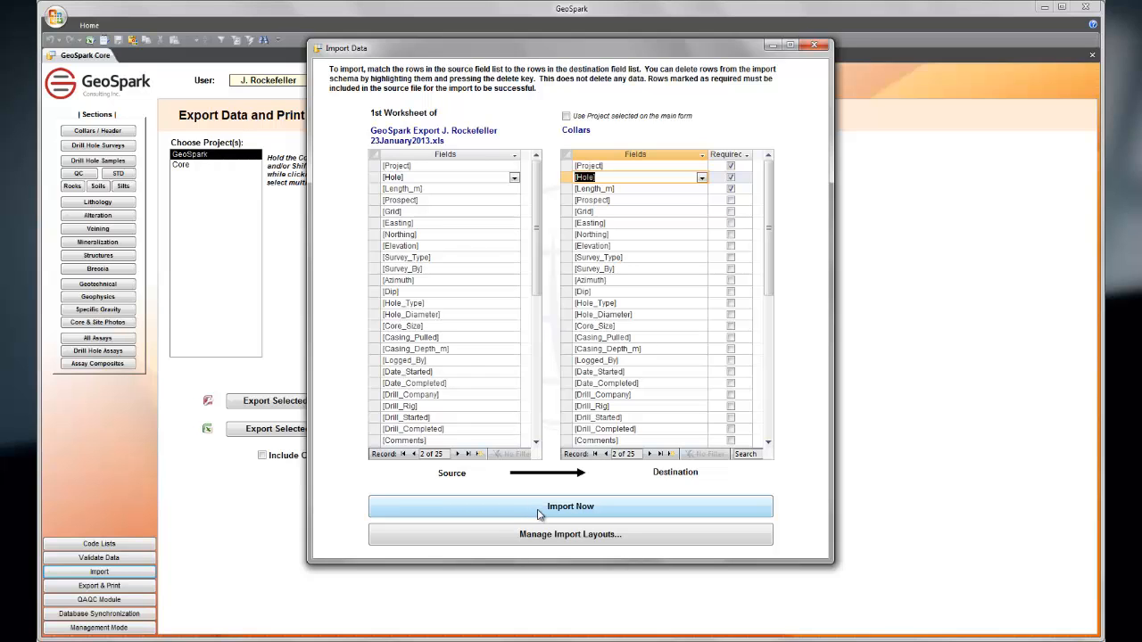
click(564, 535)
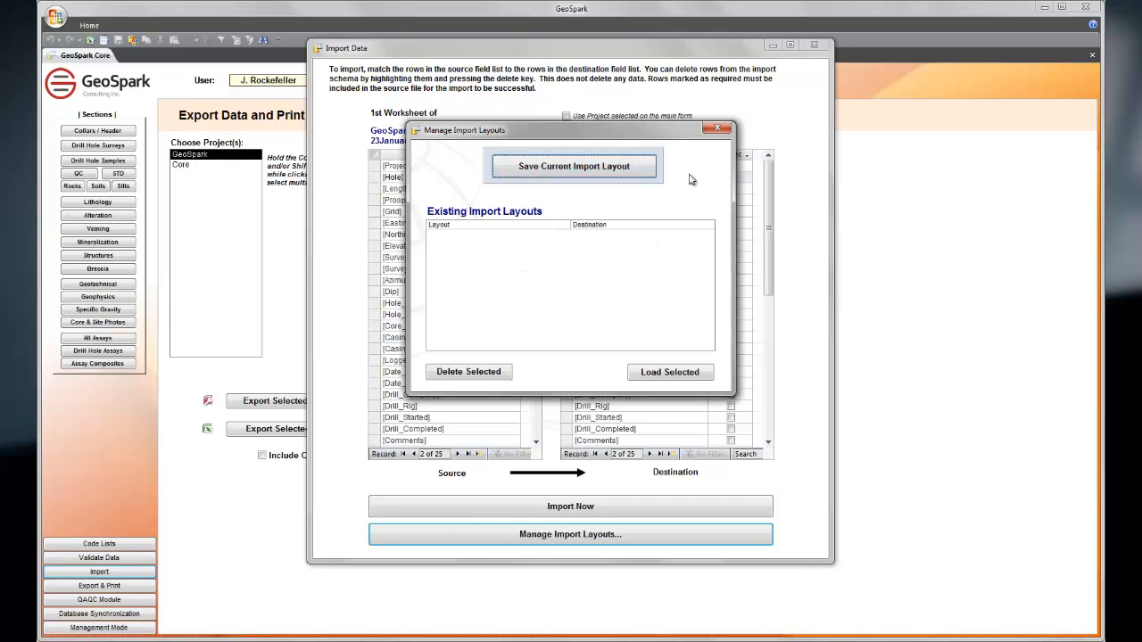
click(727, 131)
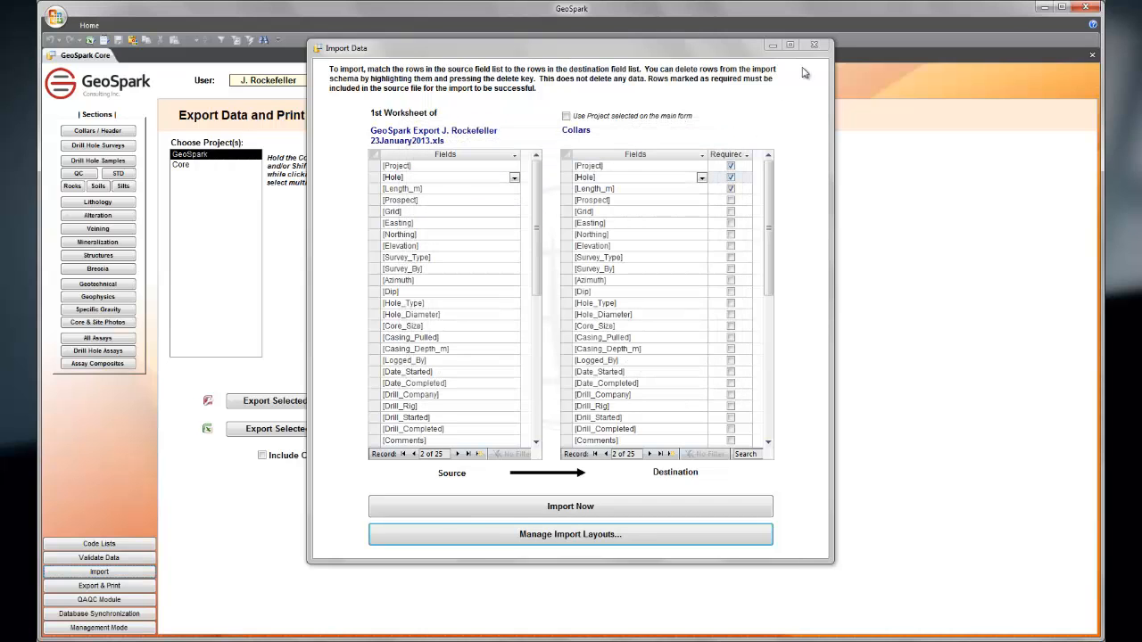
click(814, 47)
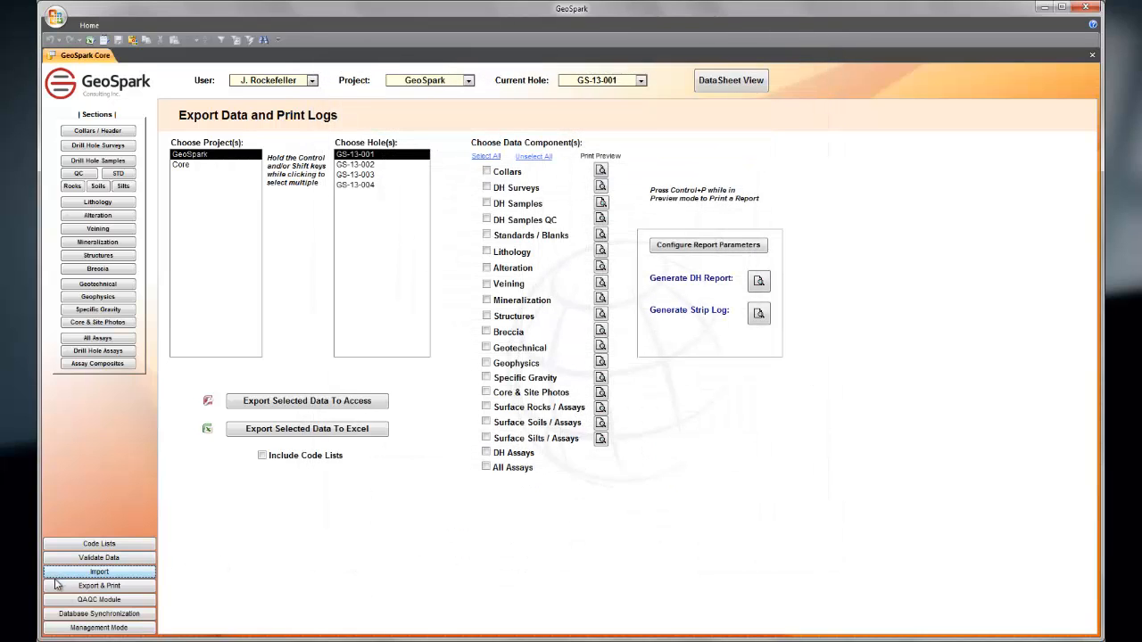
Step: Open Database Synchronization, view the options for pulling in data from an external GeoSpark database, and close the dialog
click(94, 615)
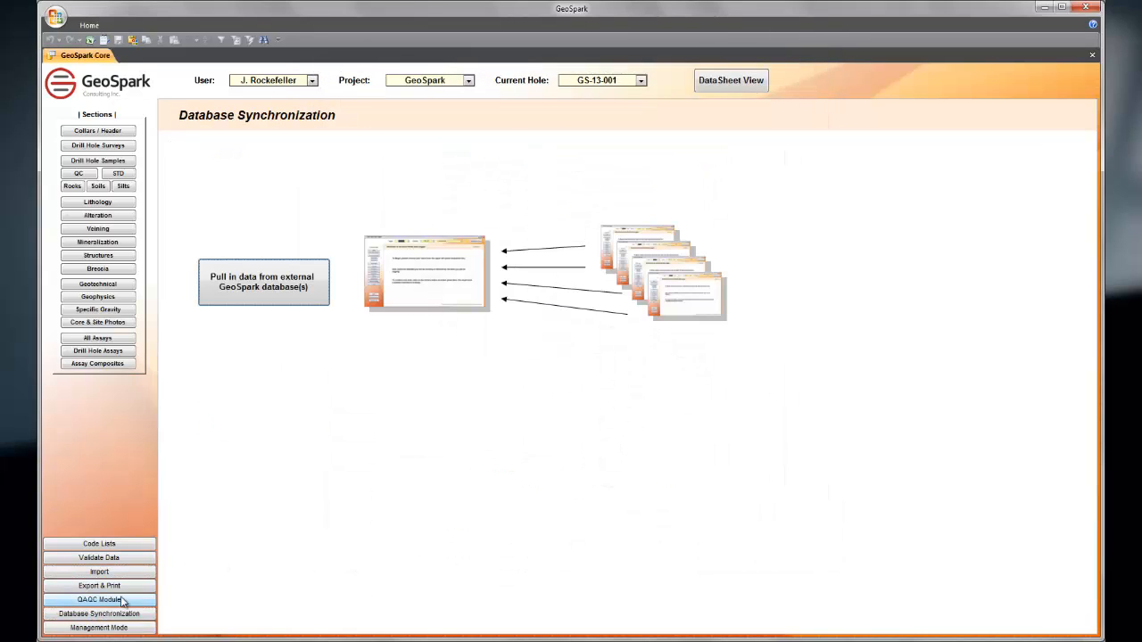
click(303, 307)
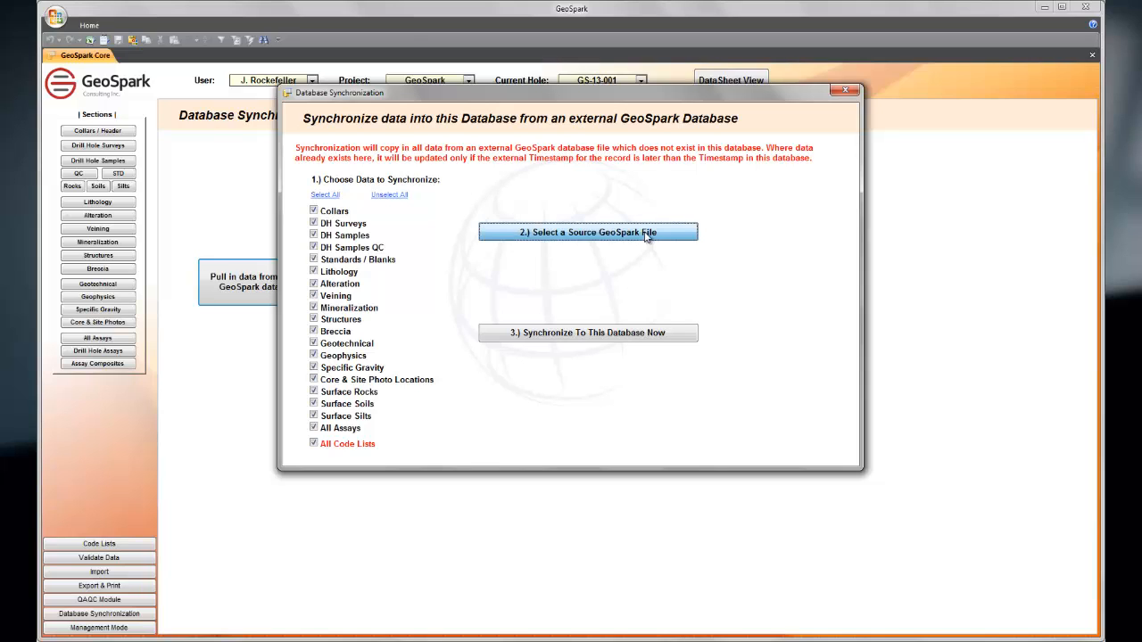
click(649, 236)
click(601, 339)
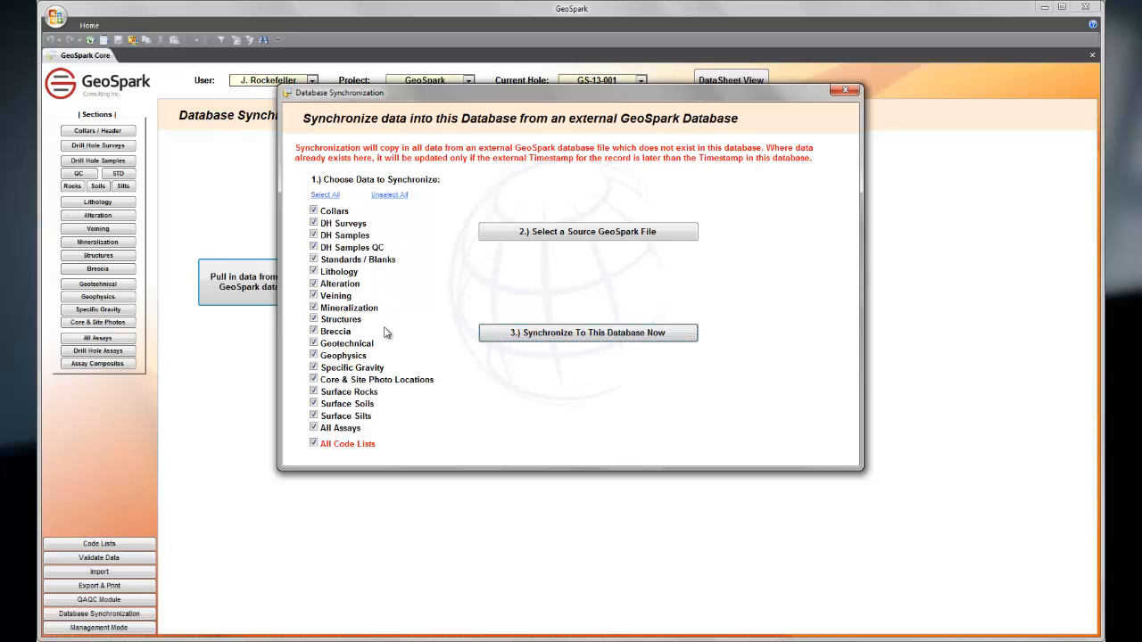
click(846, 90)
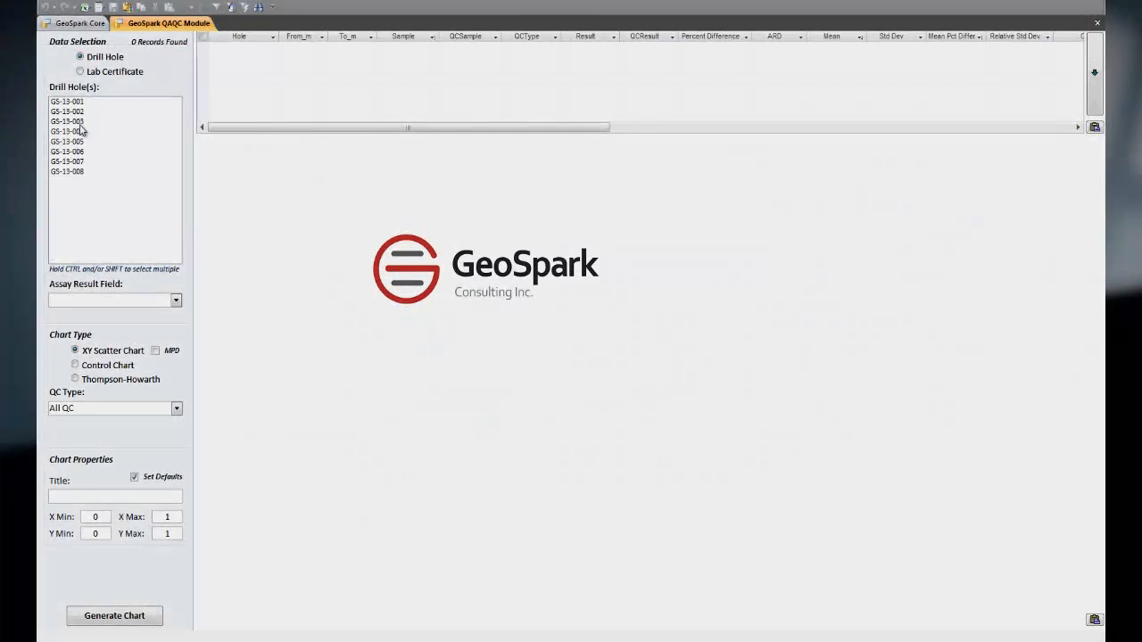
Step: In the QAQC module, try selecting drill holes GS-13-001 and GS-13-003 to GS-13-006, and several lab certificates instead
click(68, 102)
ctrl+click(79, 122)
ctrl+shift+click(82, 154)
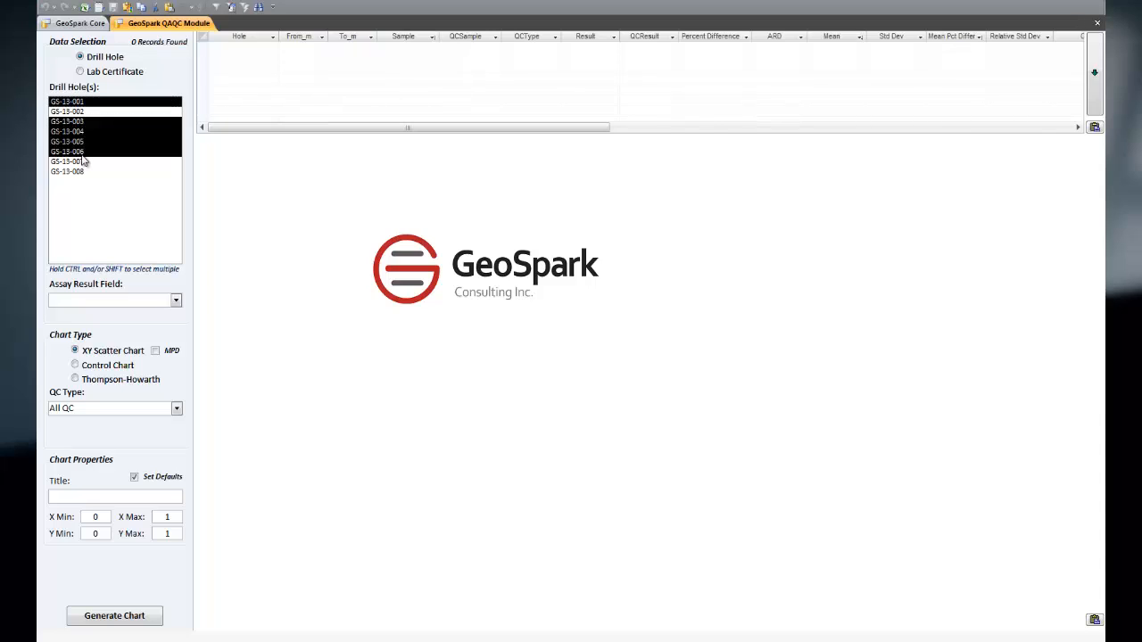
click(115, 75)
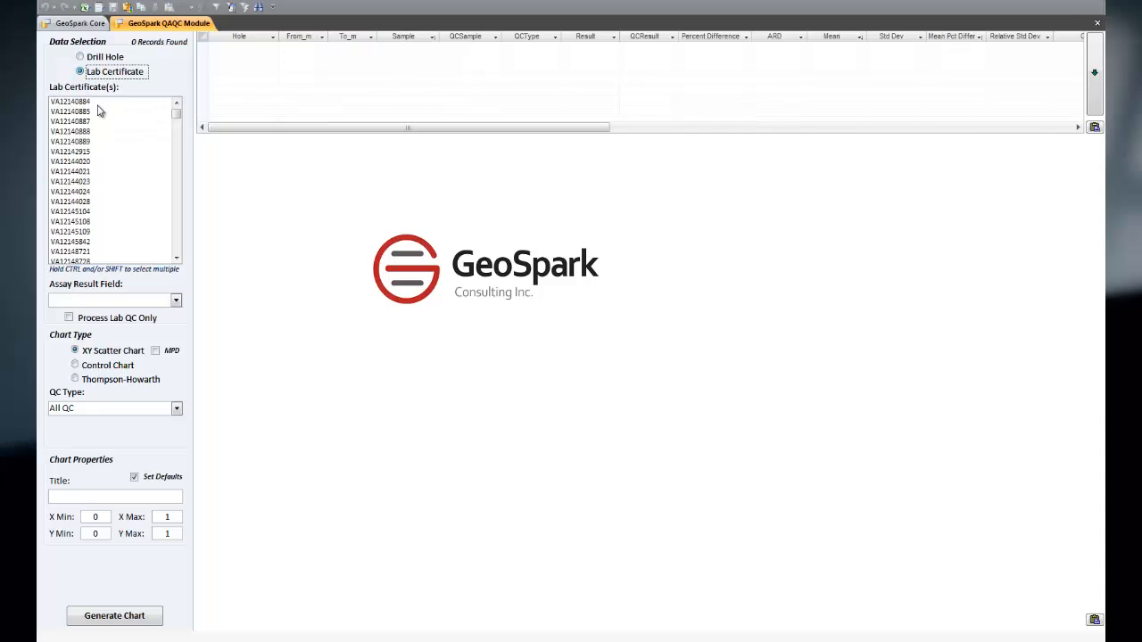
click(100, 102)
ctrl+click(95, 193)
ctrl+shift+click(96, 243)
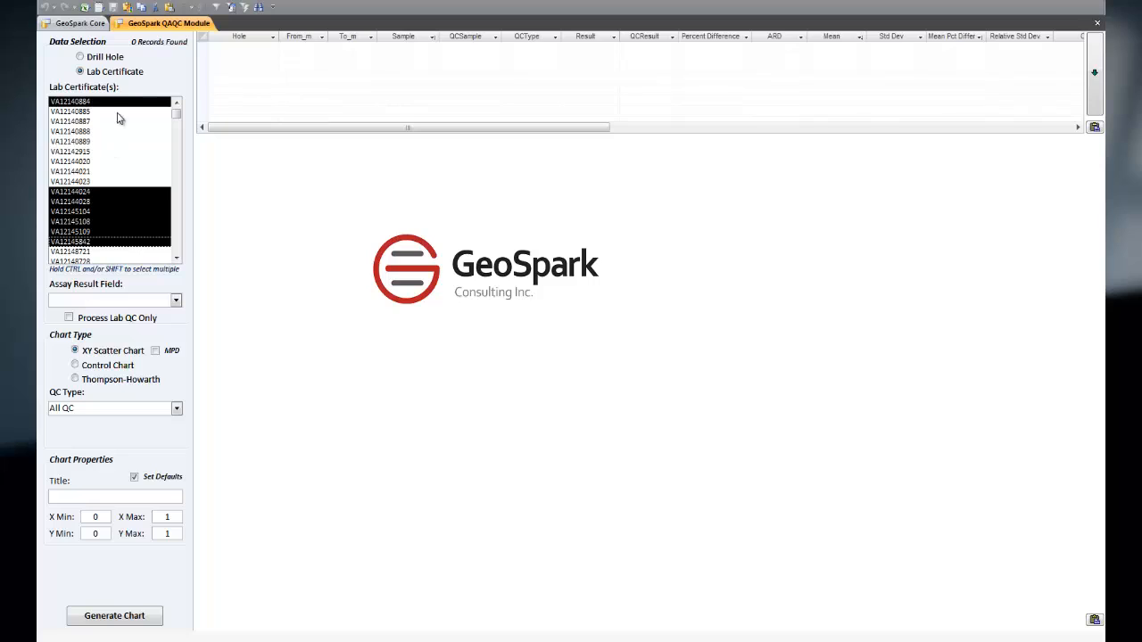
Step: Select drill holes GS-13-001 to GS-13-008 and generate an XY scatter chart of all QC for the Au_FA_ppm assay field
click(86, 57)
drag(78, 102, 107, 236)
click(177, 304)
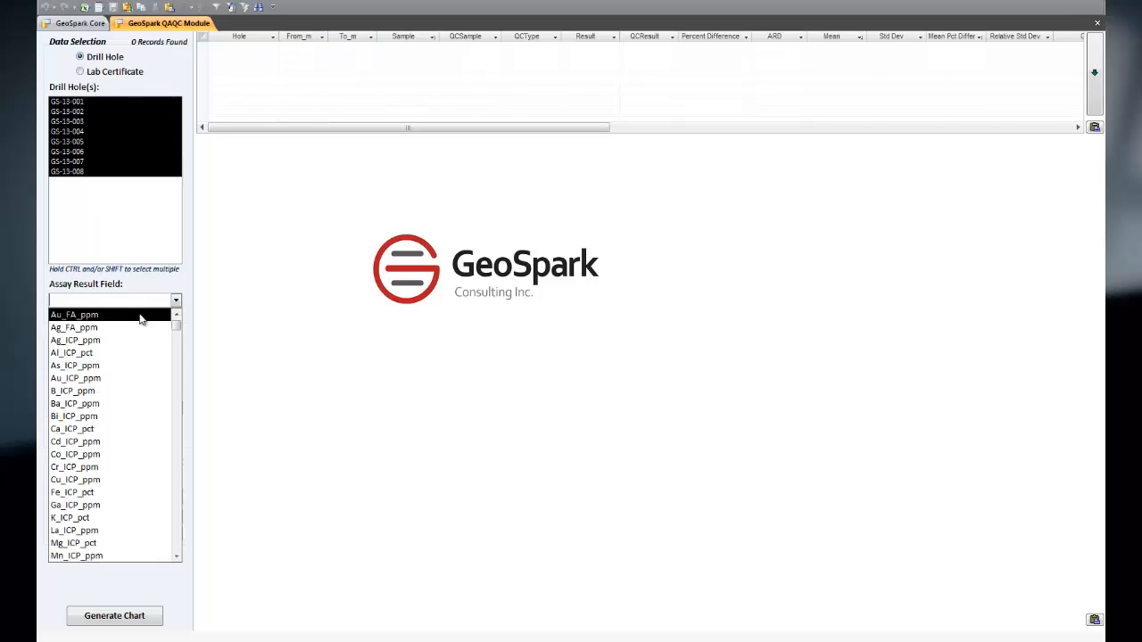
click(143, 315)
click(113, 616)
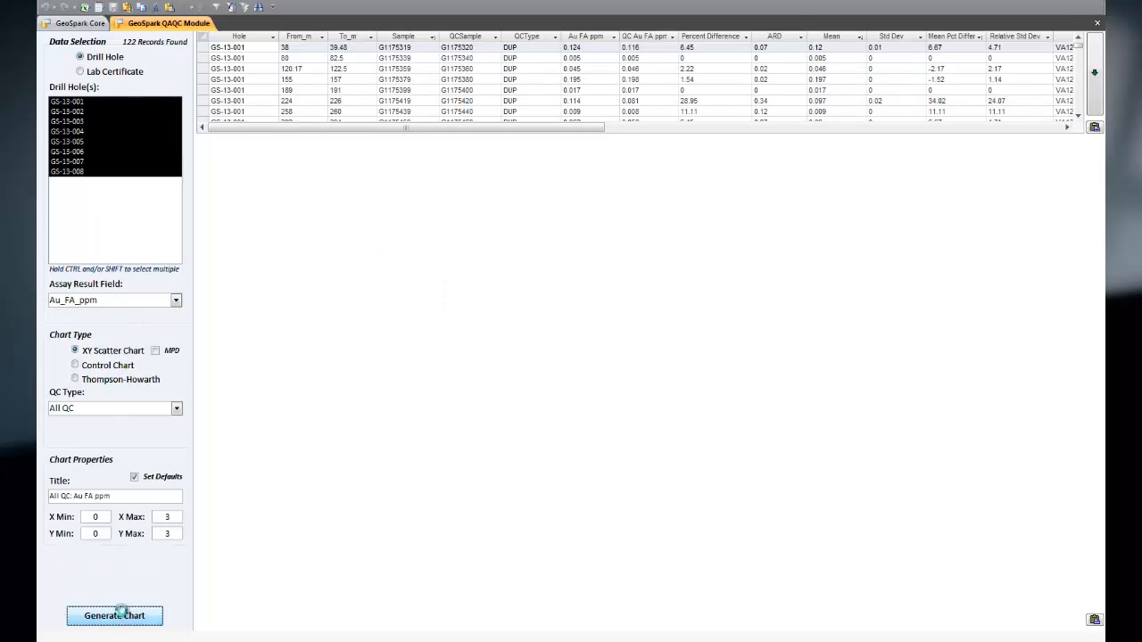
Step: Turn off the chart defaults, set X Max and Y Max to 0.5, and regenerate the scatter chart
click(136, 477)
drag(172, 517, 144, 484)
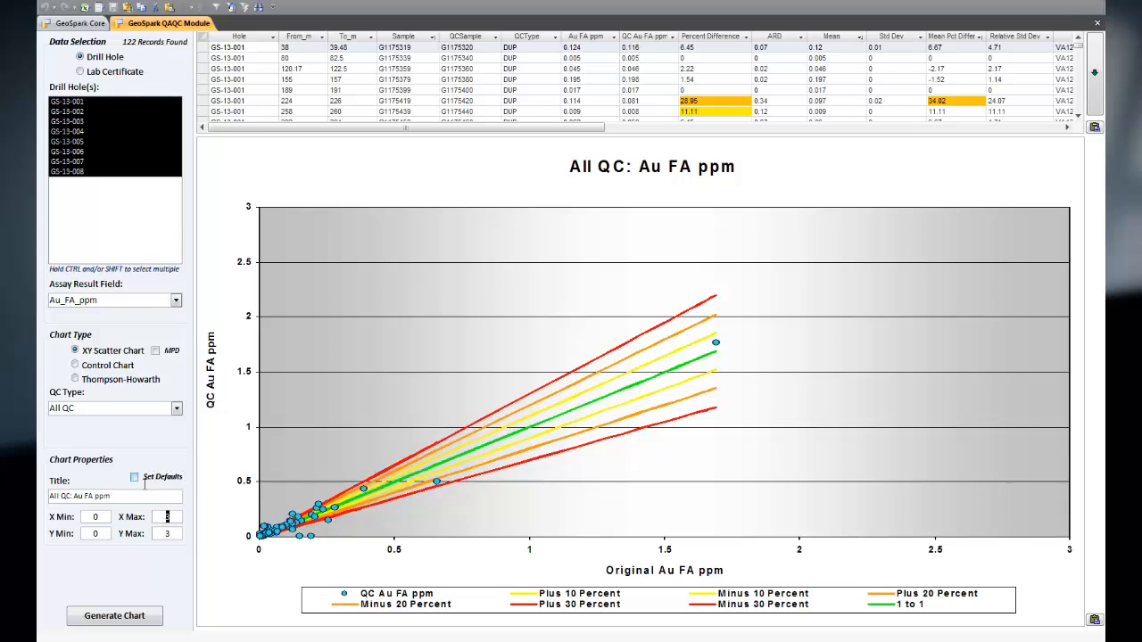
text(0.5)
key(Tab)
text(0.5)
click(134, 610)
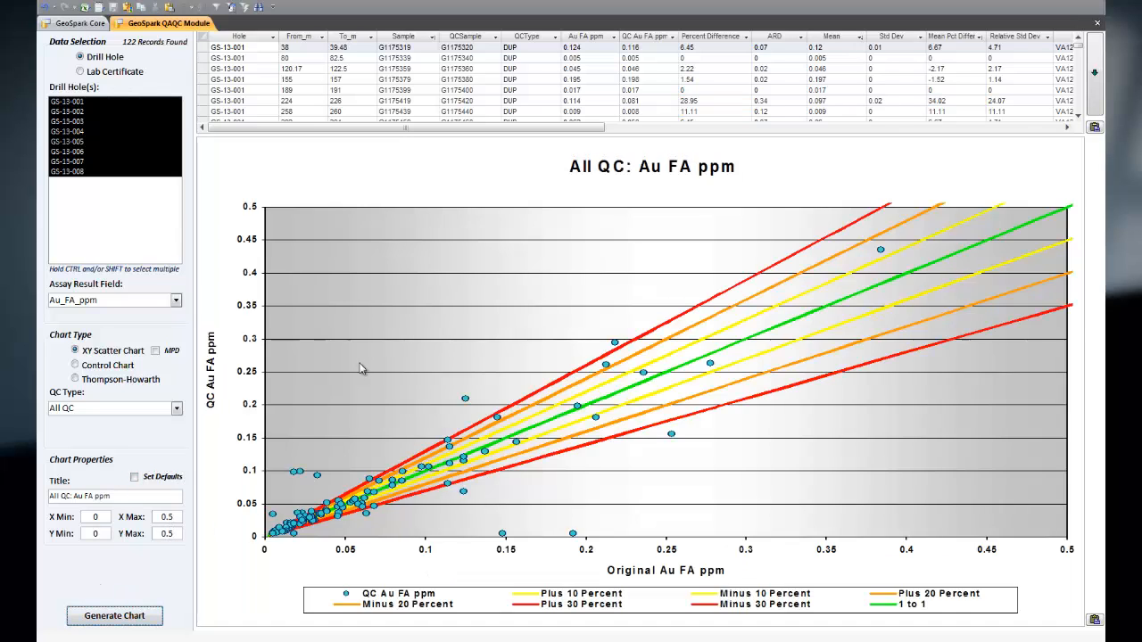
Step: Expand the QC results table, look through its percent difference and certificate columns, and collapse it again
click(1095, 95)
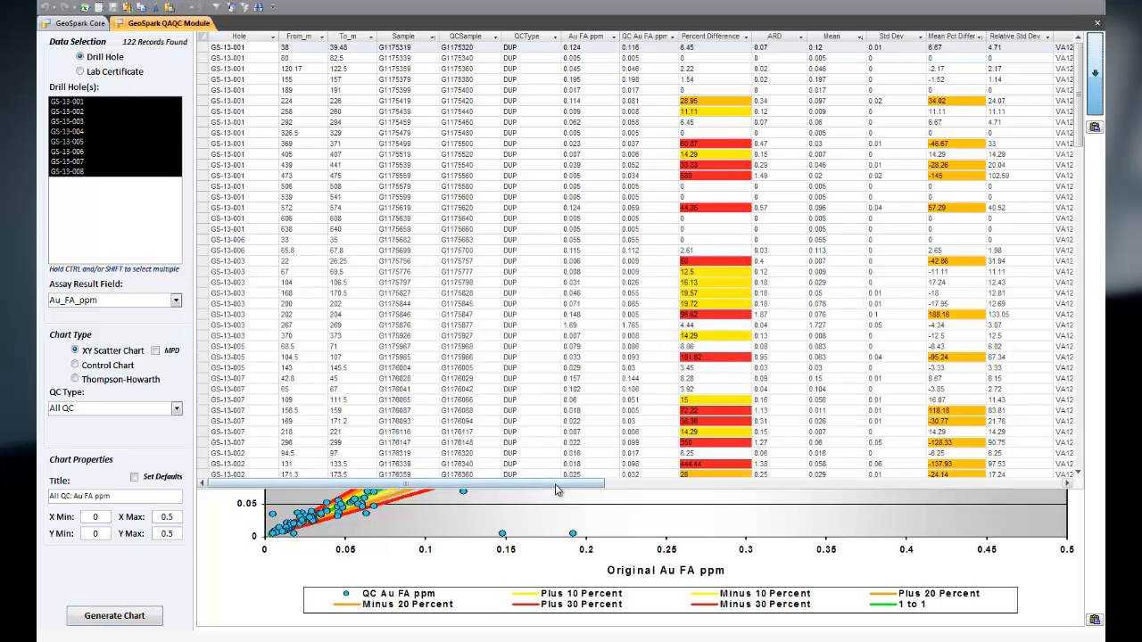
drag(553, 487, 639, 485)
scroll(653, 307, down, 13)
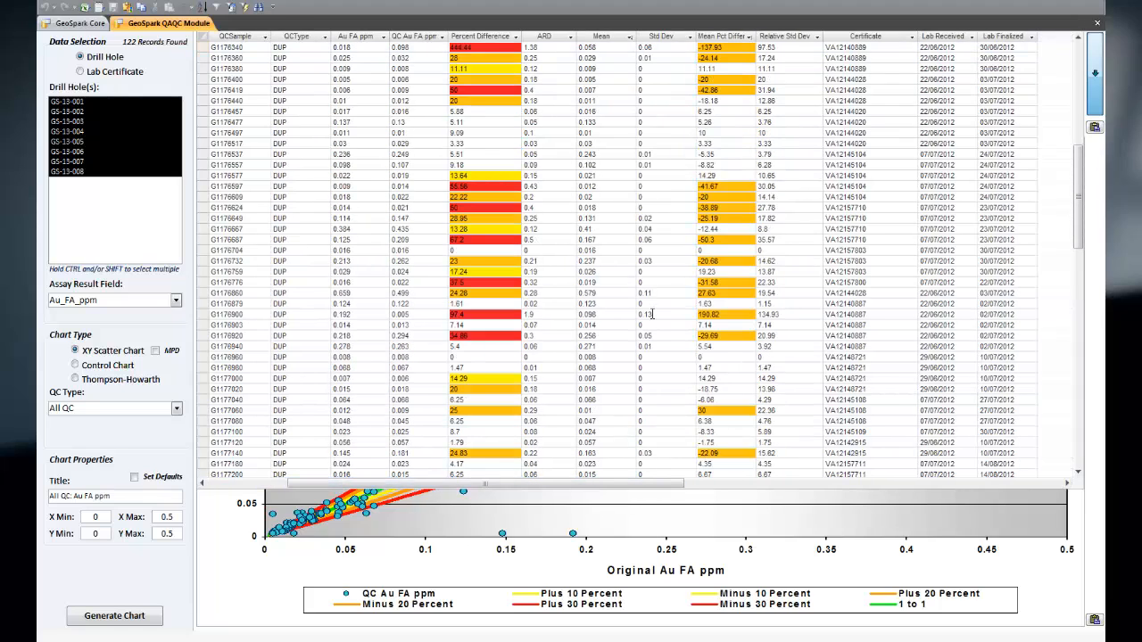
click(1095, 90)
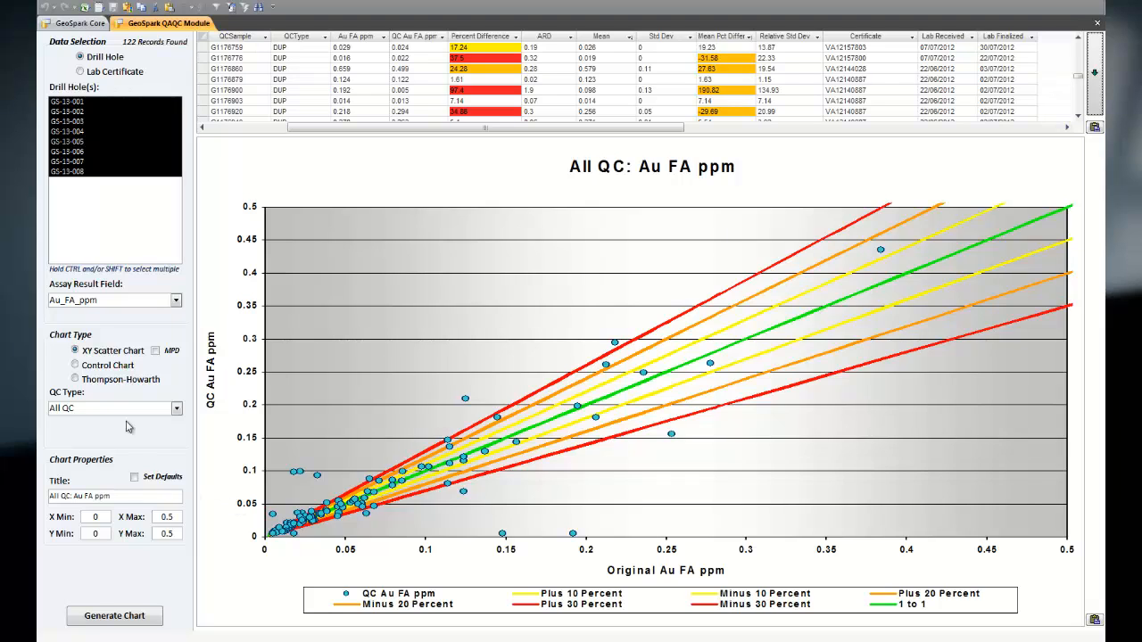
Step: Restore the chart defaults, enable the MPD option, and generate the mean percent difference scatter chart
click(140, 476)
click(159, 352)
click(110, 617)
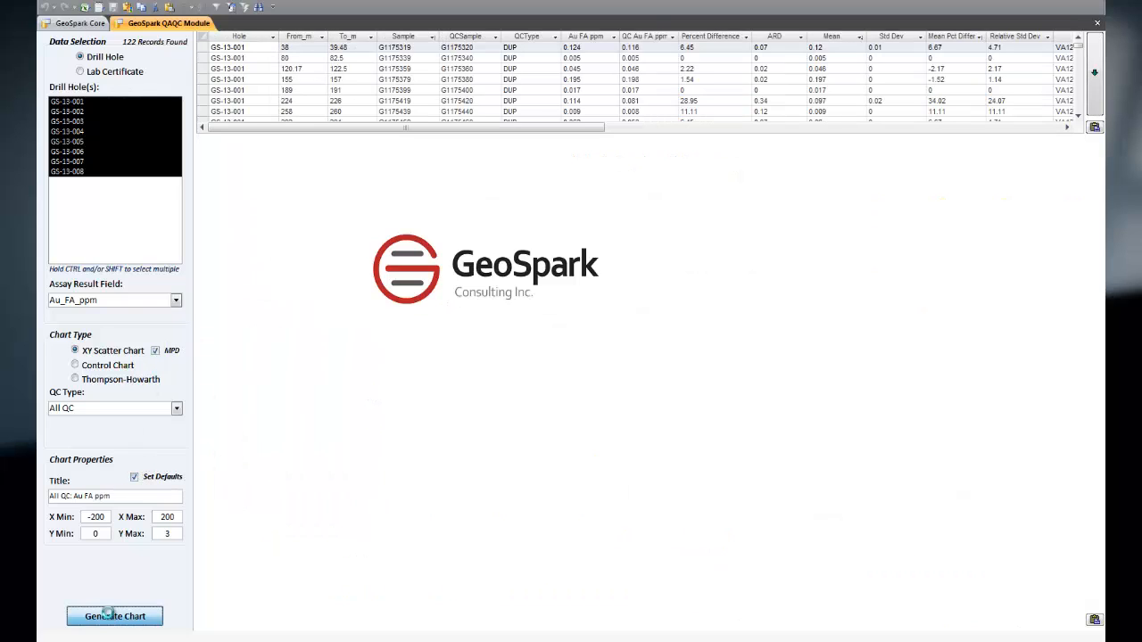
click(658, 190)
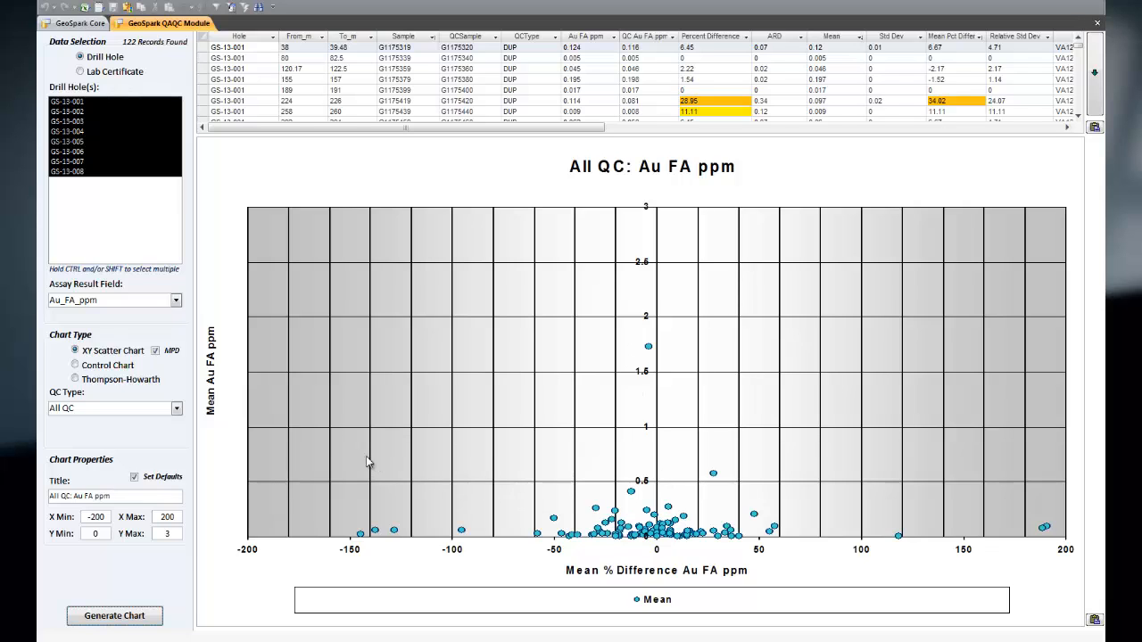
Step: Switch the chart type to Control Chart and choose CDN-CGS-27 as the standard
click(78, 367)
click(177, 410)
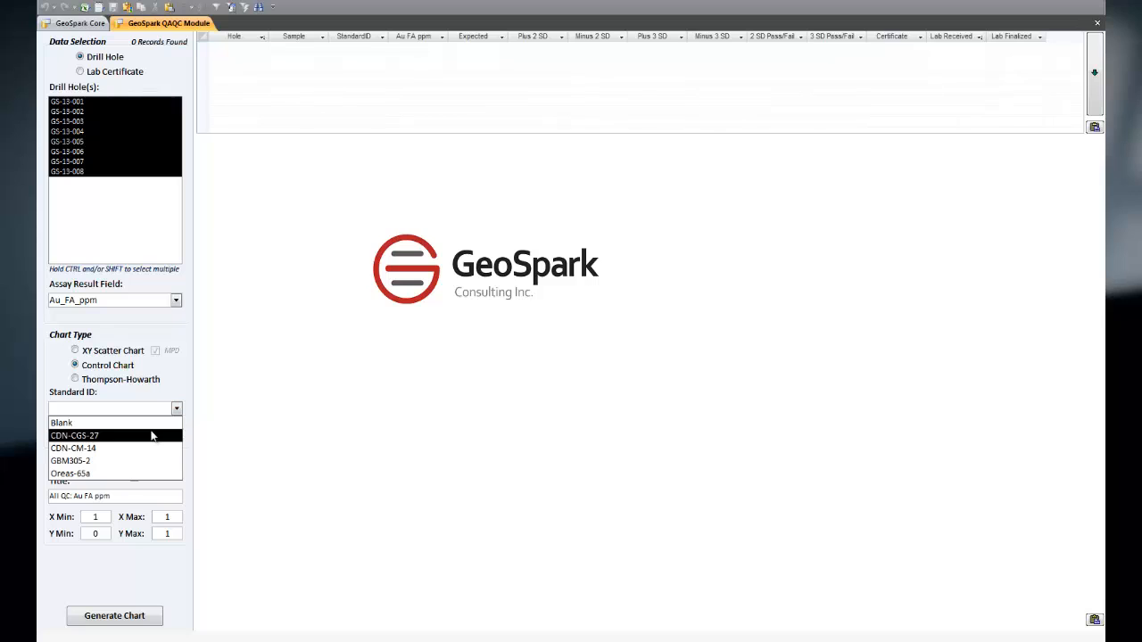
click(153, 436)
Step: Check the 2 SD and 3 SD Pass/Fail columns in the expanded results table and generate the control chart
click(1094, 105)
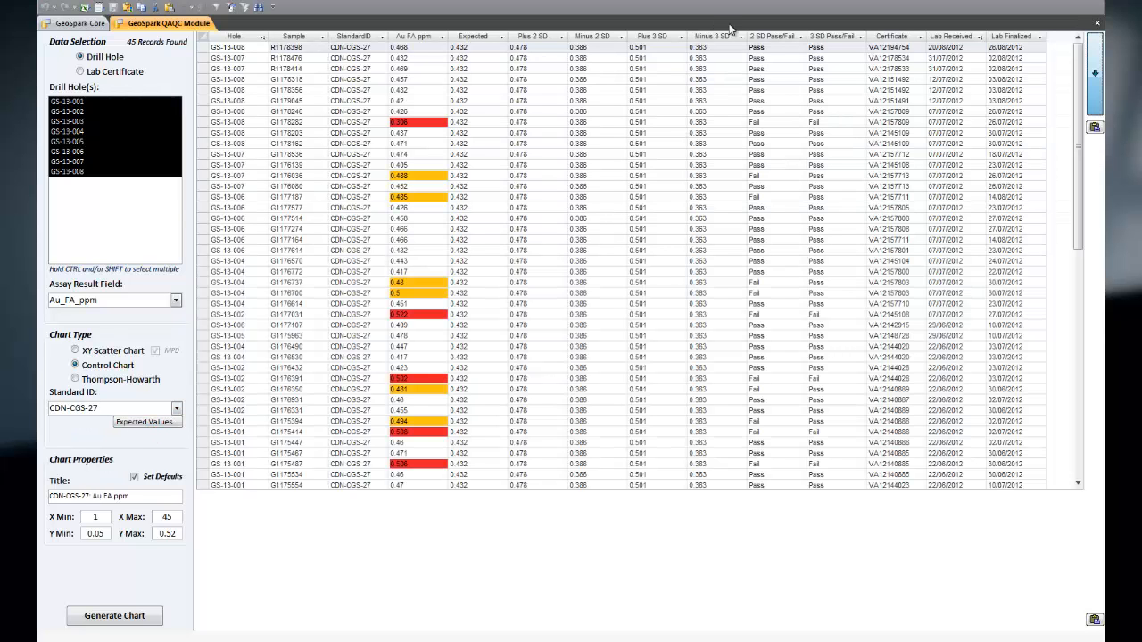
click(777, 37)
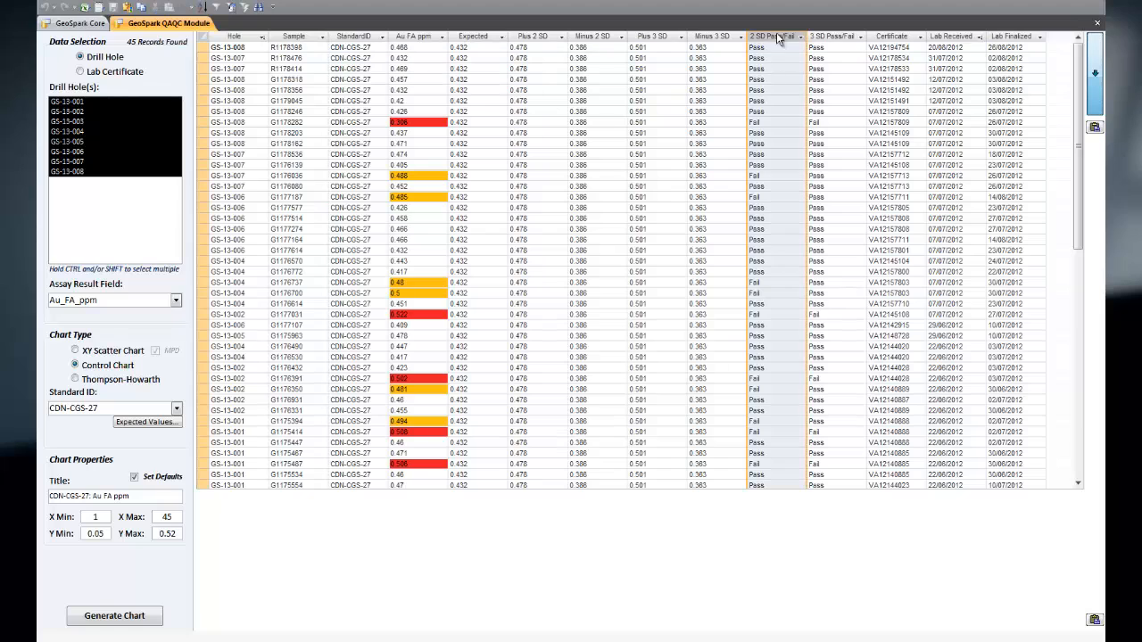
click(835, 36)
click(1099, 86)
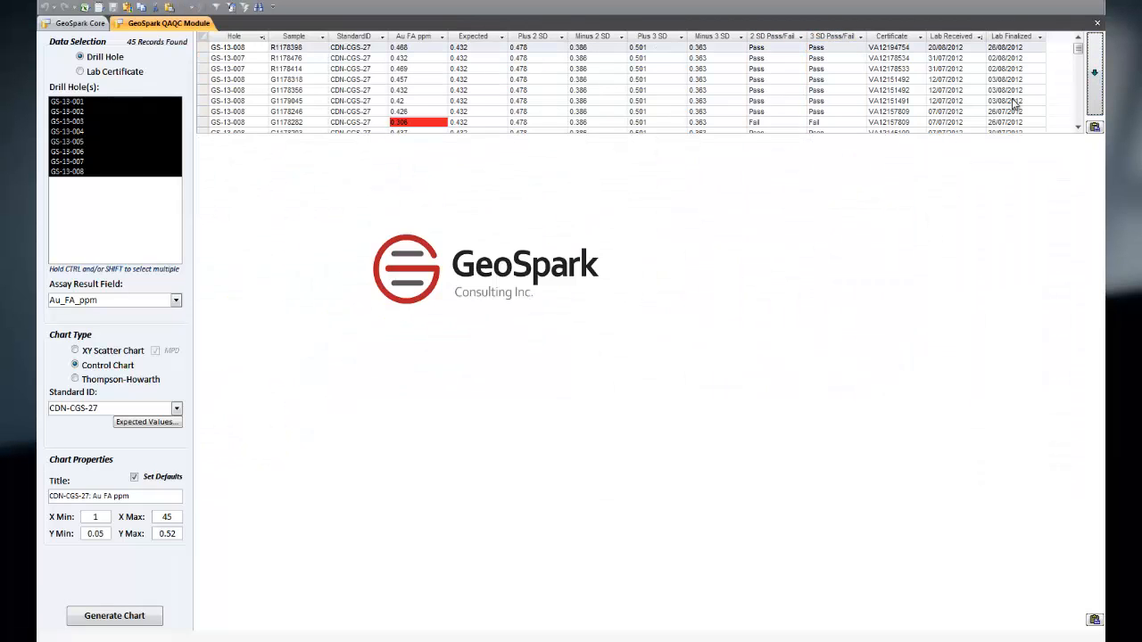
click(81, 617)
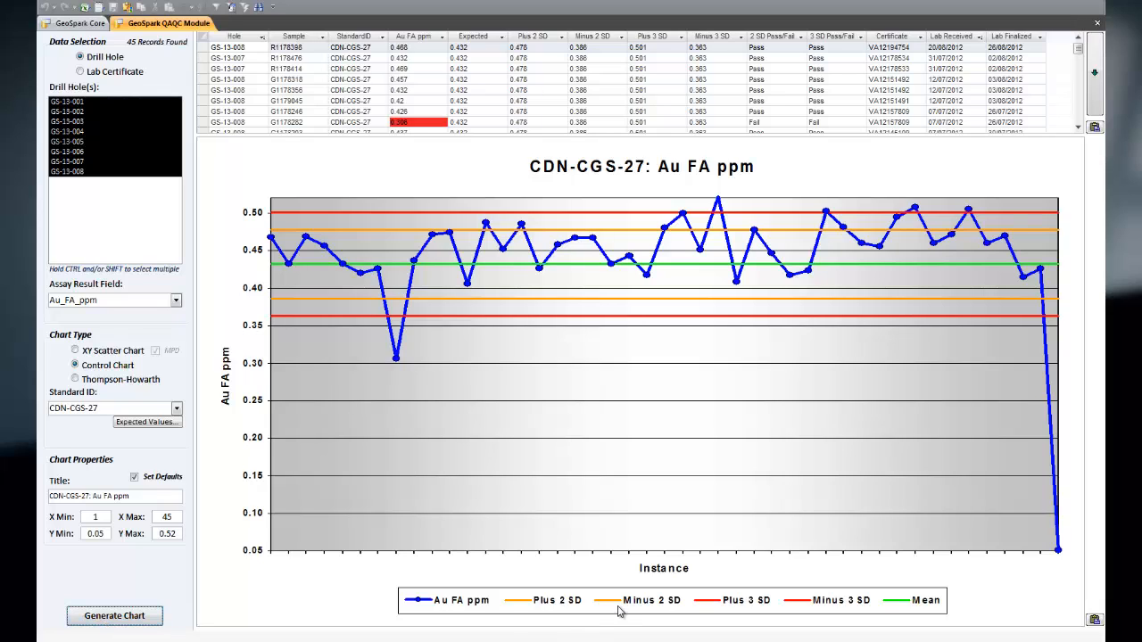
Step: Switch the chart type to Thompson-Howarth with QC type DUP and generate the chart
click(123, 382)
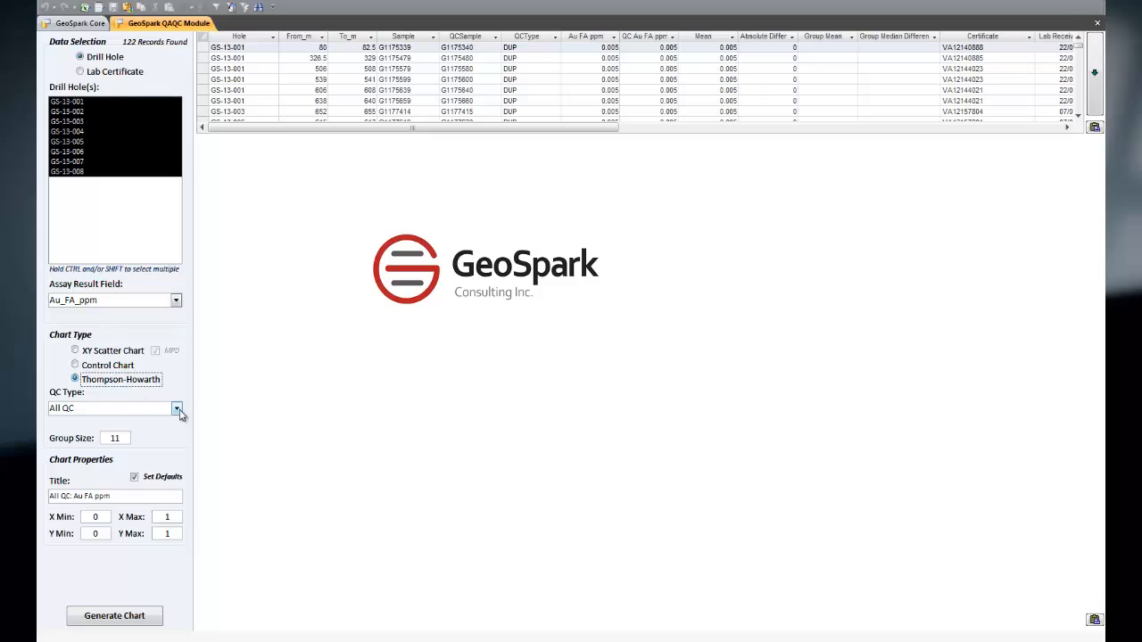
click(177, 408)
click(98, 430)
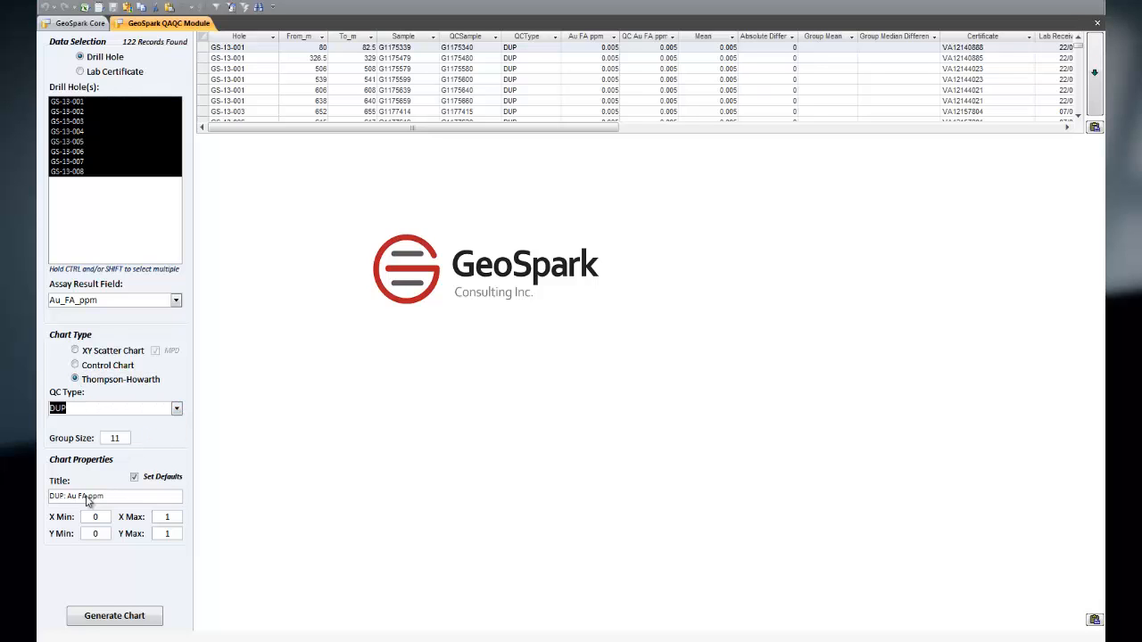
click(114, 615)
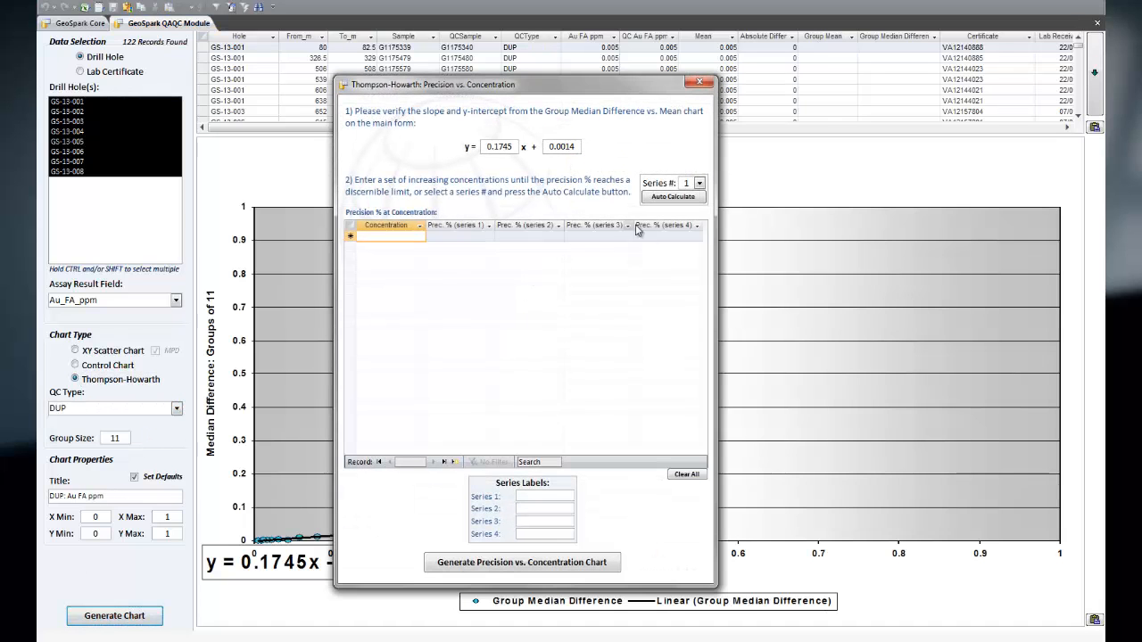
Step: Auto-calculate the precision values for series 1, generate the Precision vs. Concentration chart, and close its dialog
click(673, 196)
click(549, 562)
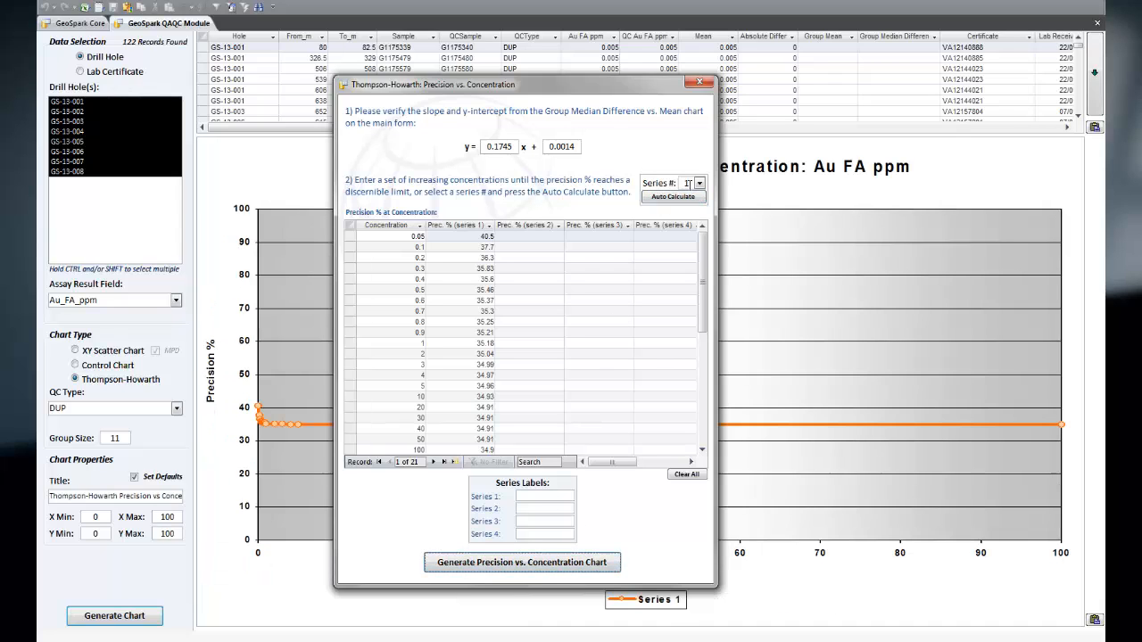
click(699, 82)
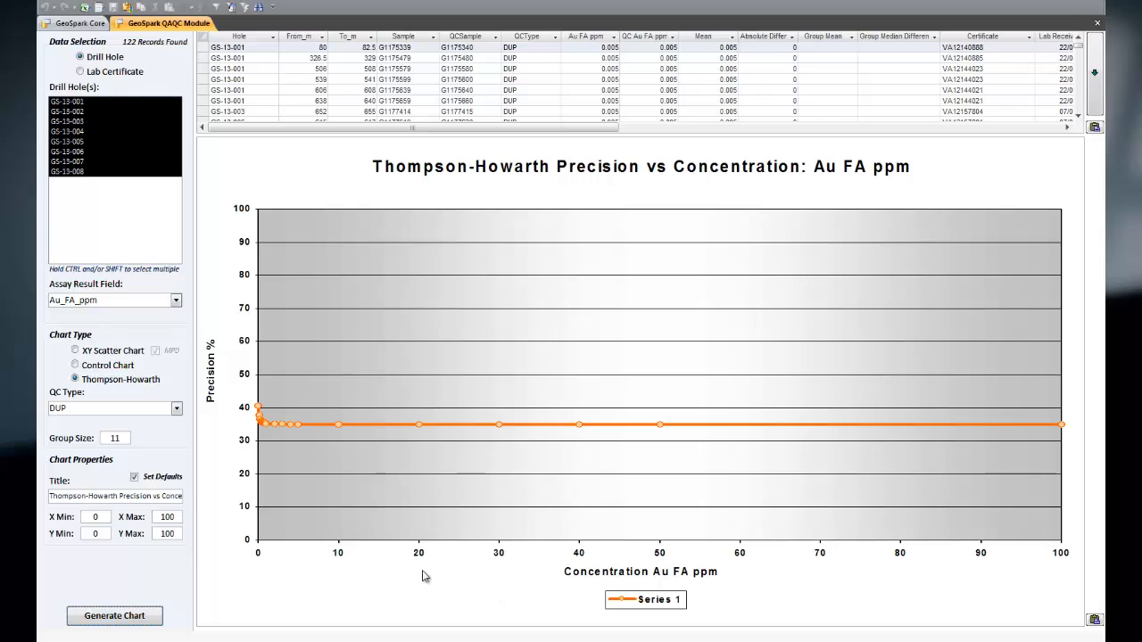
Step: Expand the Thompson-Howarth results table to view its group mean and median difference values, and close the QAQC module
click(1094, 72)
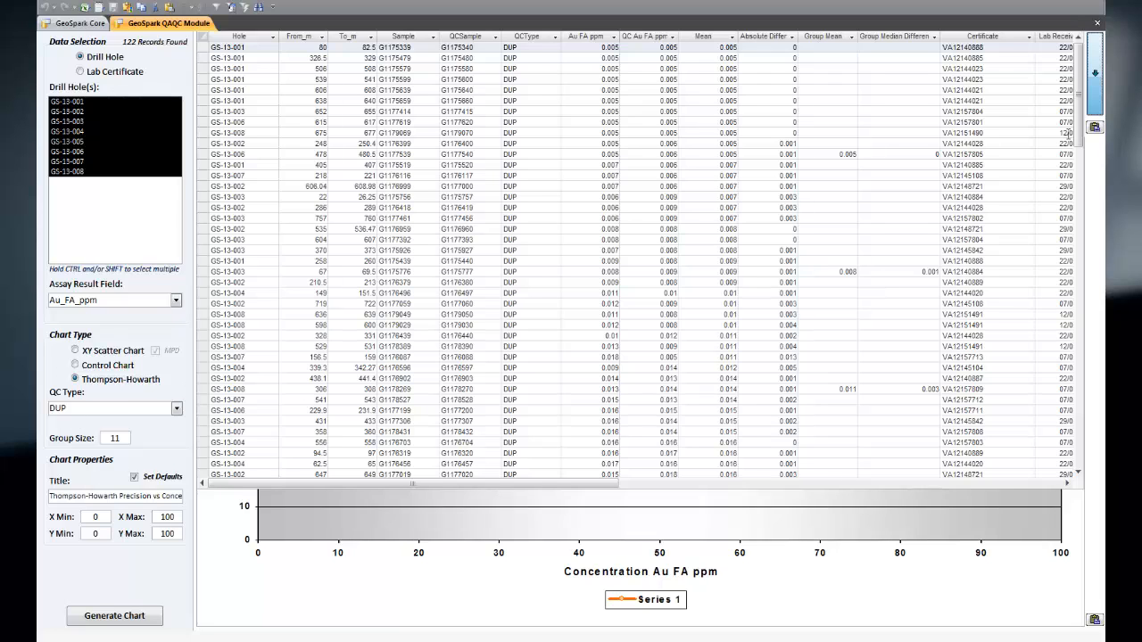
click(1098, 25)
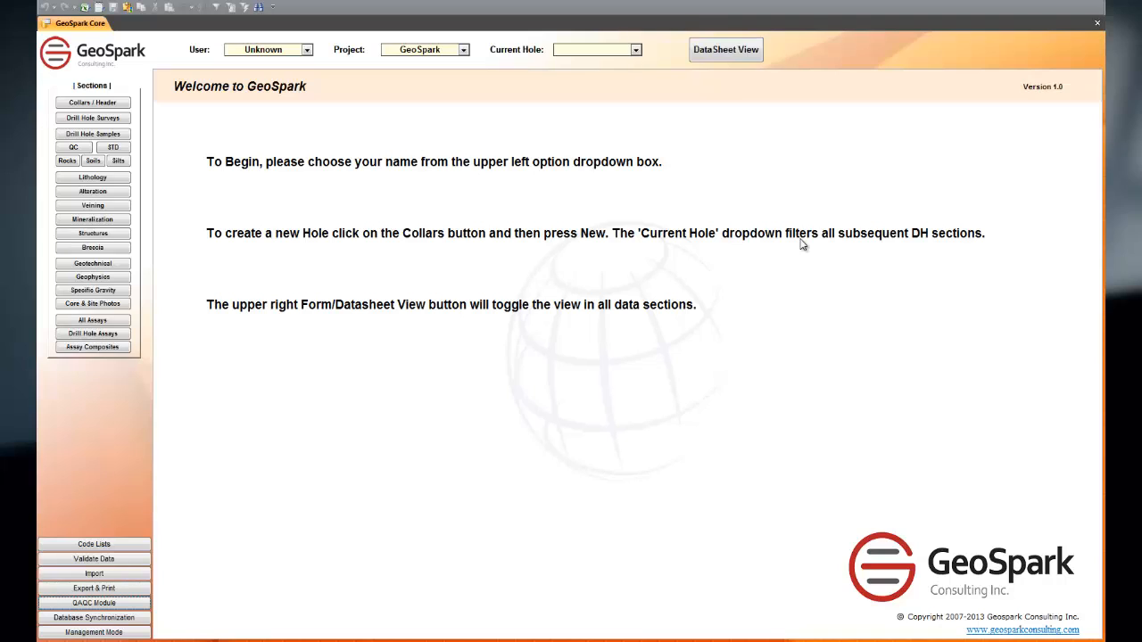